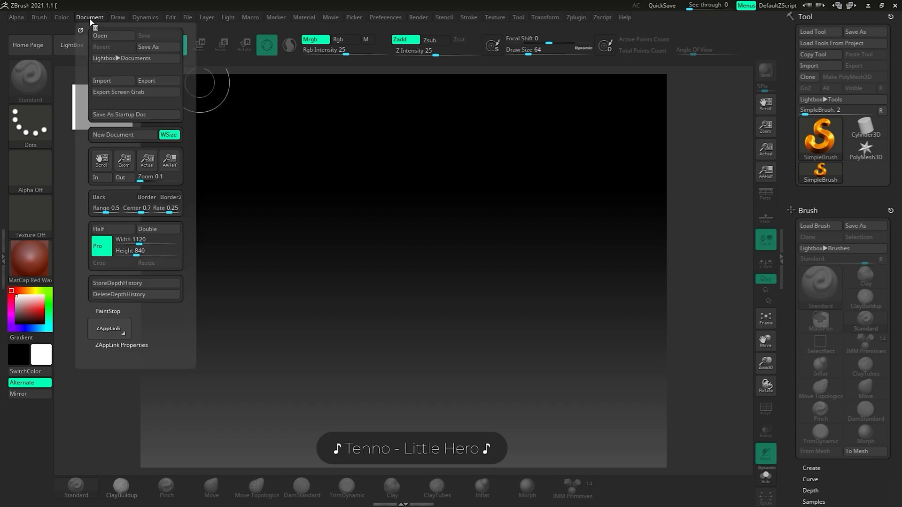
Create a new document sized to fill the workspace
left_click(121, 136)
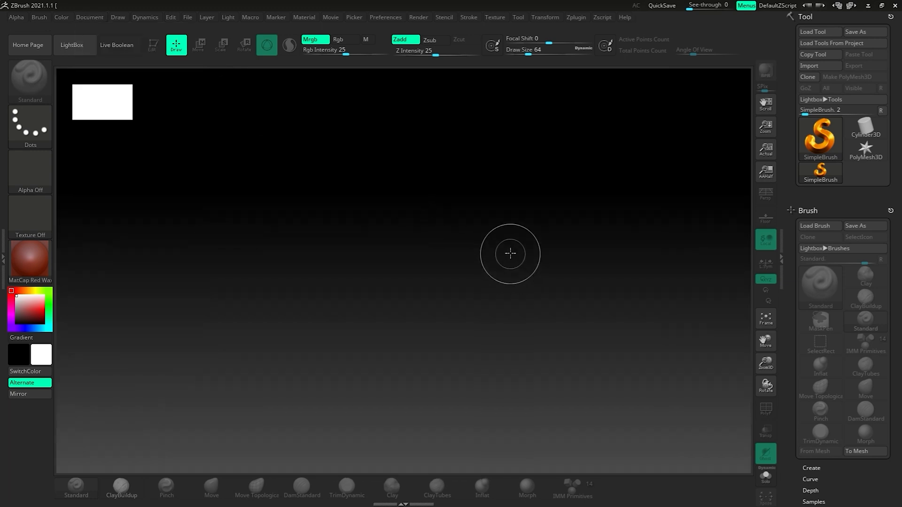
Scribble test strokes with the SimpleBrush on the empty canvas and clear them
left_click_drag(451, 165, 503, 249)
left_click_drag(420, 326, 573, 342)
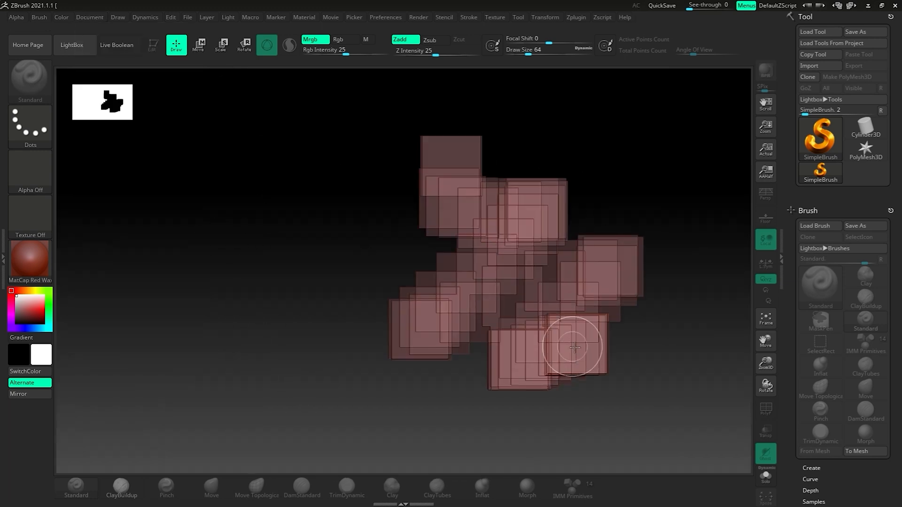
key("ctrl+n")
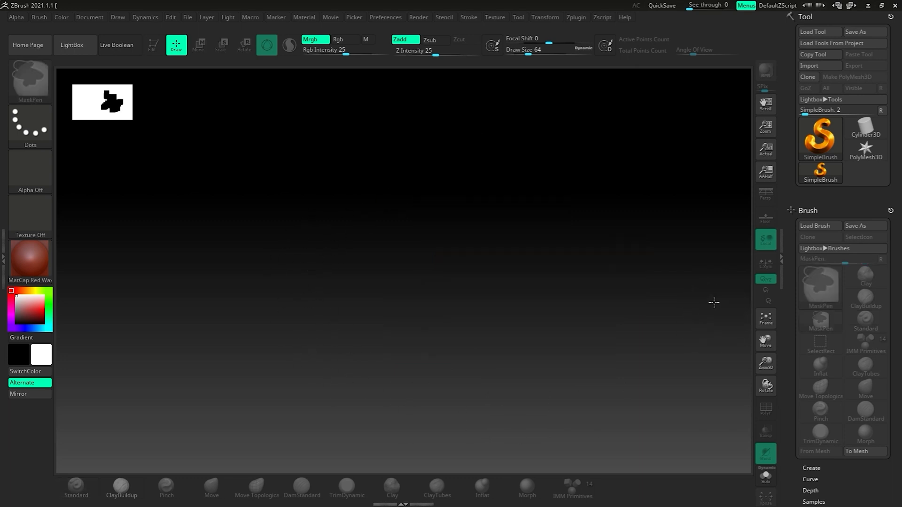
Load the DynaMesh_Sphere_128 project from the LightBox project library
left_click(86, 53)
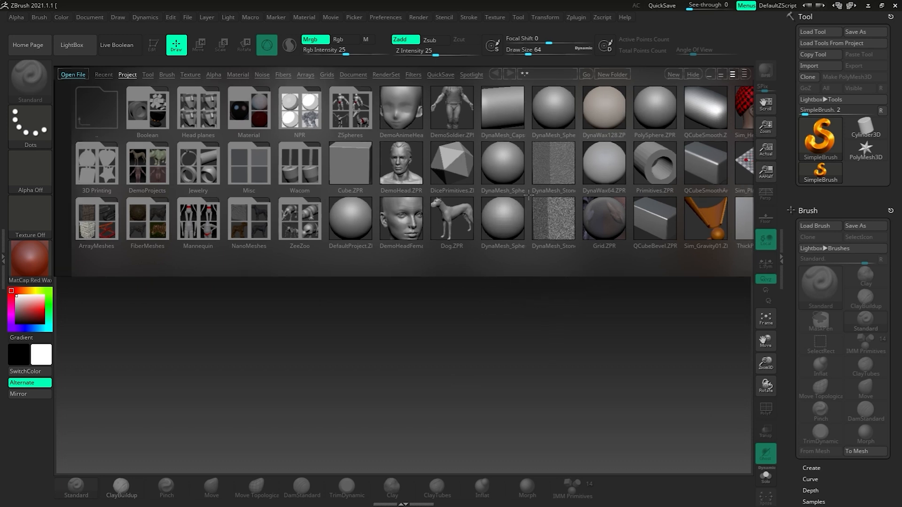
left_click(504, 167)
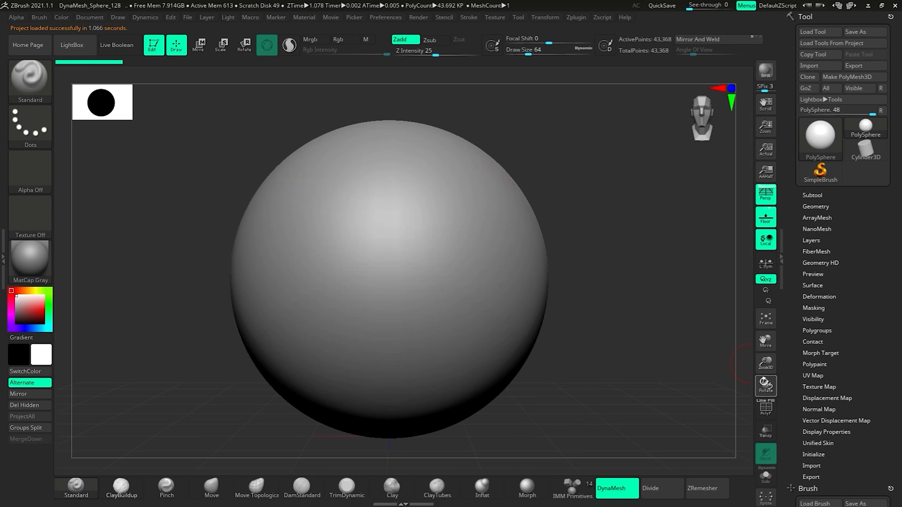
Display the sphere's PolyFrame wireframe to examine its polygon density, and hide it again
left_click(766, 408)
mouse_move(568, 220)
right_mouse_down("ctrl")
mouse_move(593, 268)
mouse_move(567, 217)
right_mouse_up("ctrl")
right_click_drag(614, 236, 621, 231, "alt")
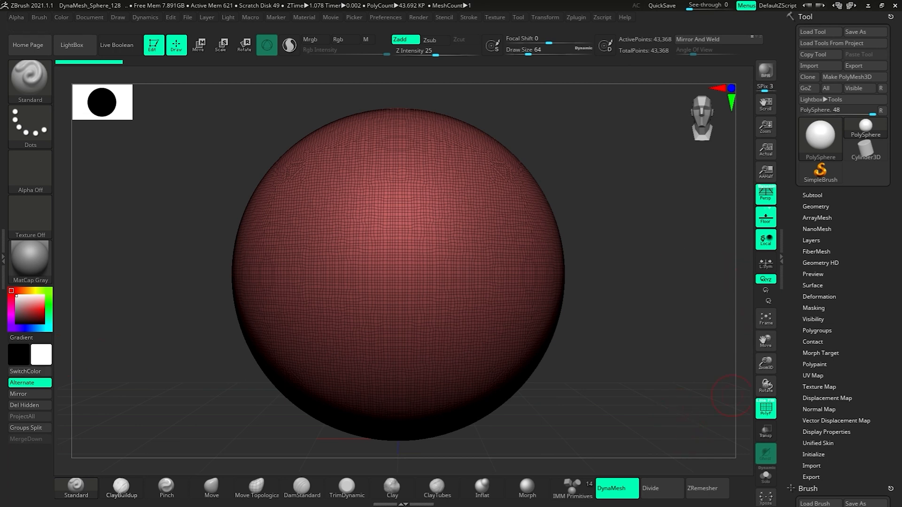
left_click(766, 408)
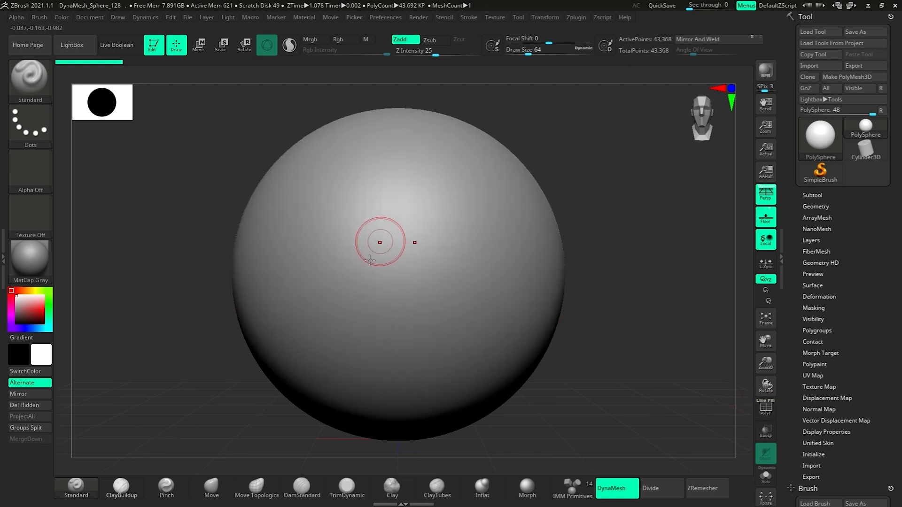
Try pulling the sphere's surface with the Move Topological brush at a draw size of 286, and undo the strokes
key("s")
left_click_drag(453, 275, 517, 262)
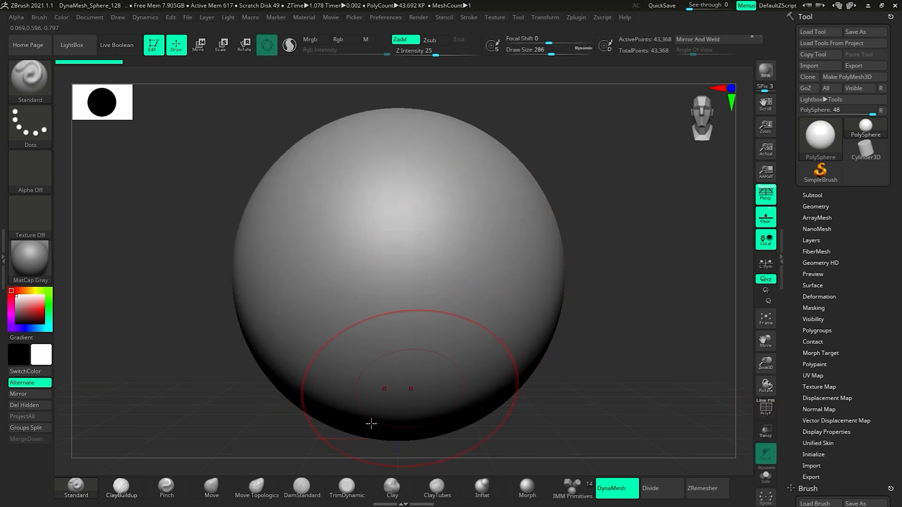
left_click(257, 489)
mouse_move(521, 205)
left_mouse_down()
mouse_move(467, 216)
mouse_move(594, 206)
mouse_move(471, 218)
left_mouse_up()
mouse_move(503, 258)
left_mouse_down()
mouse_move(428, 257)
mouse_move(535, 264)
mouse_move(473, 299)
left_mouse_up()
key("ctrl+z")
key("ctrl+z")
key("ctrl+z")
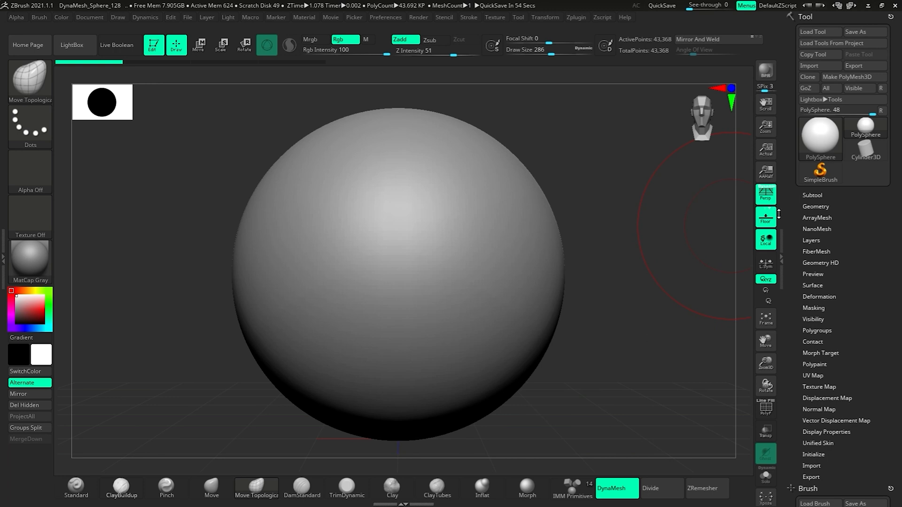
right_click_drag(750, 223, 801, 223, "ctrl")
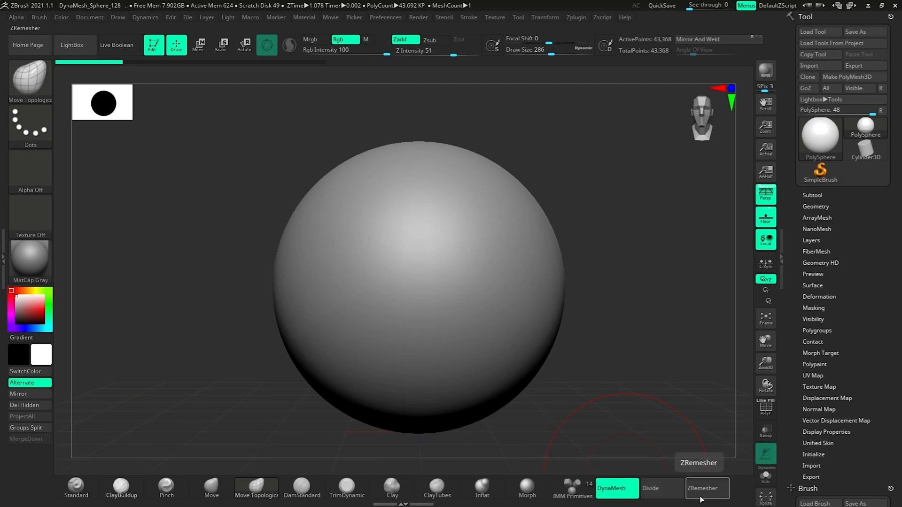
left_click_drag(678, 430, 641, 343)
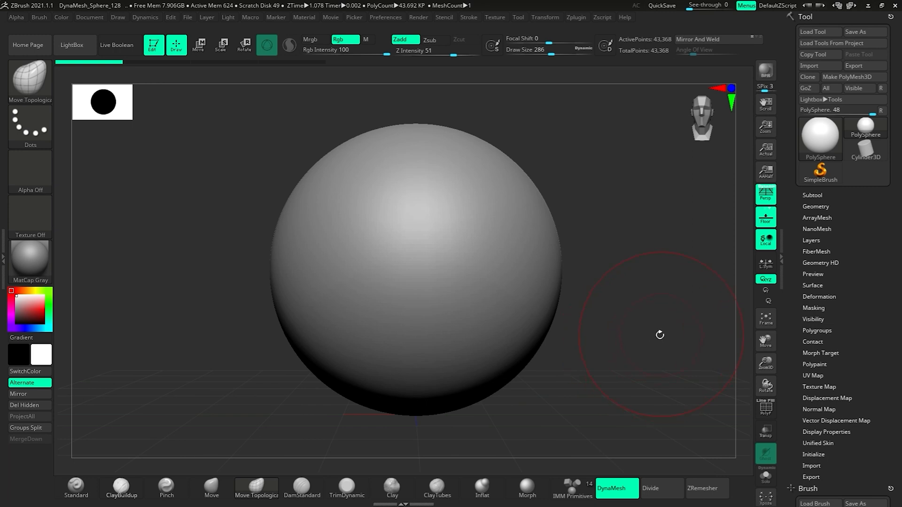
right_click_drag(660, 334, 665, 331)
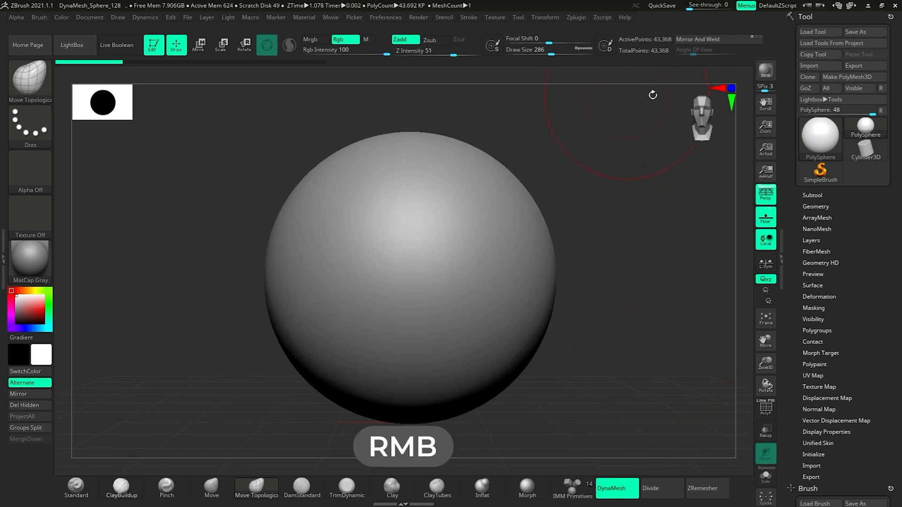
mouse_move(655, 286)
left_mouse_down()
mouse_move(604, 298)
mouse_move(691, 291)
mouse_move(664, 292)
left_mouse_up()
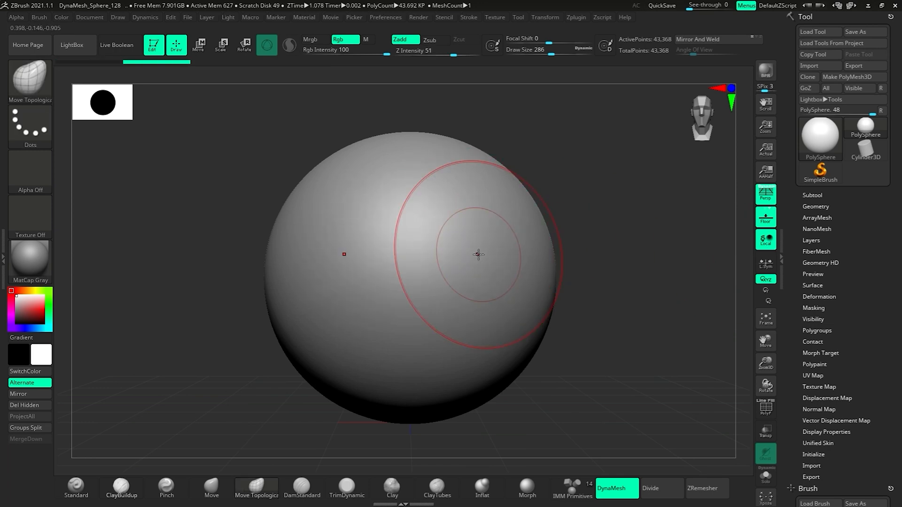
Set the draw size to 132 and choose the ClayBuildup brush
key("s")
mouse_move(482, 257)
left_mouse_down()
mouse_move(464, 252)
mouse_move(474, 251)
left_mouse_up()
left_click(124, 487)
Try ClayBuildup strokes on the side of the sphere, examine them from several angles, and undo them
mouse_move(650, 247)
left_mouse_down()
mouse_move(617, 261)
mouse_move(650, 253)
mouse_move(668, 292)
mouse_move(657, 313)
mouse_move(745, 261)
left_mouse_up()
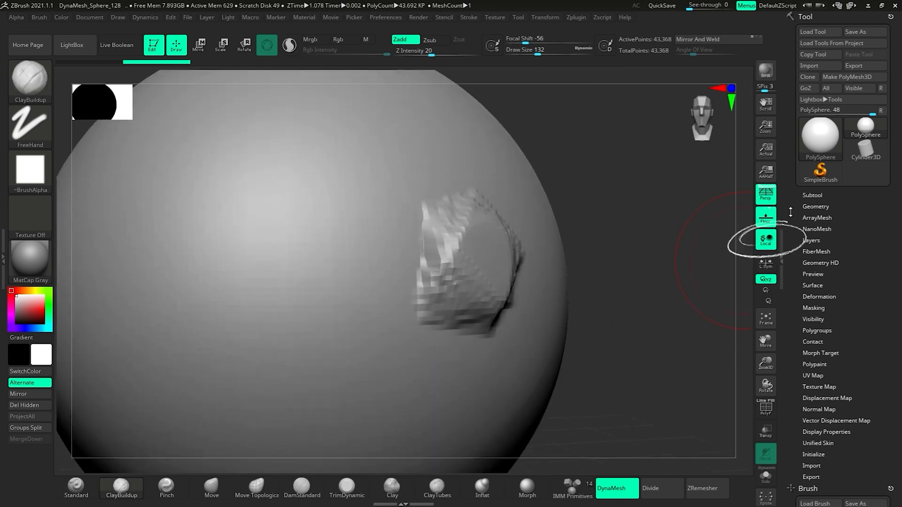
left_click(765, 240)
mouse_move(663, 317)
right_mouse_down()
mouse_move(569, 286)
mouse_move(584, 285)
mouse_move(574, 294)
mouse_move(548, 268)
mouse_move(600, 268)
mouse_move(604, 299)
right_mouse_up()
left_click_drag(280, 272, 273, 277)
mouse_move(528, 272)
right_mouse_down()
mouse_move(521, 252)
mouse_move(362, 381)
right_mouse_up()
key("ctrl+z")
key("ctrl+z")
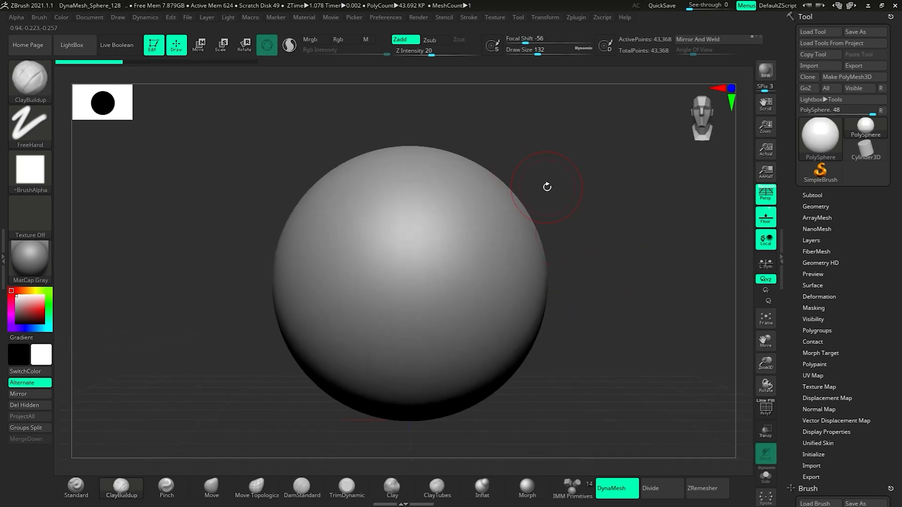
Cycle through the Scale, Rotate and Move transform modes and return to Draw mode
left_click(219, 47)
left_click(241, 47)
left_click(222, 49)
left_click(197, 49)
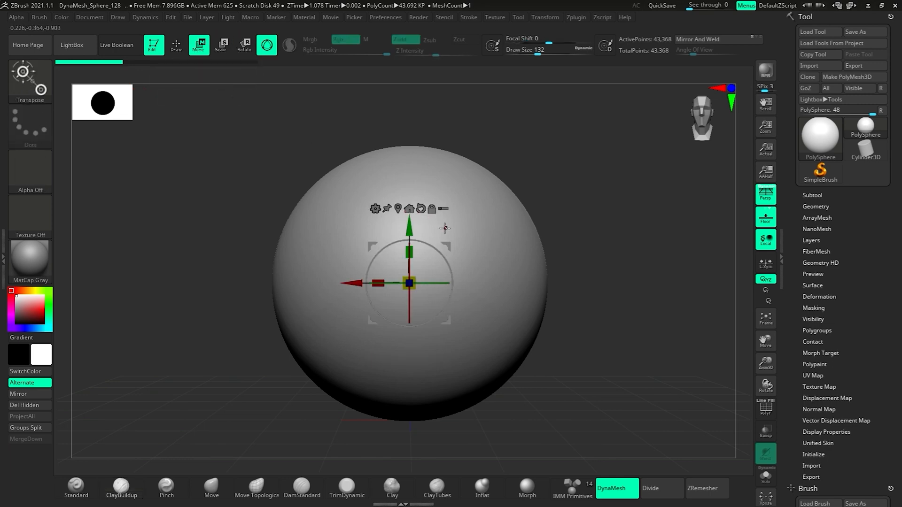
left_click(178, 47)
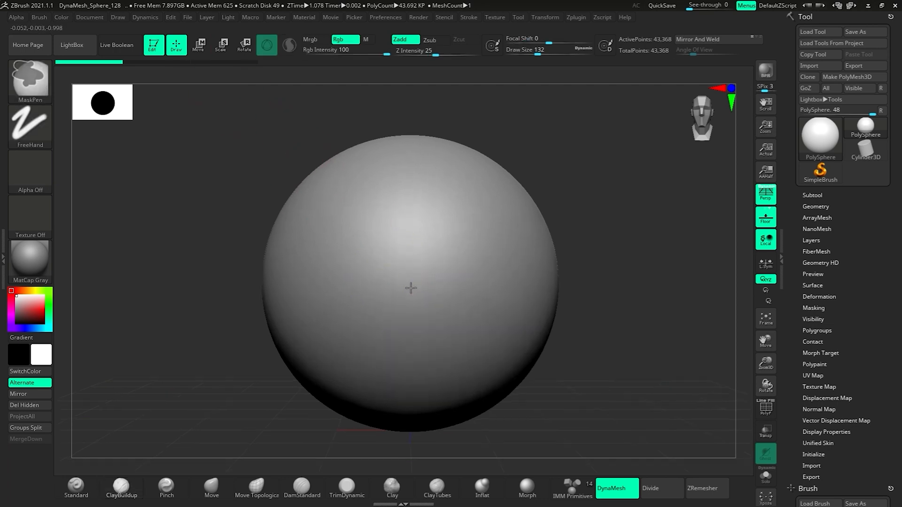
Try transforming the sphere with the handles of the Move gizmo, and undo the changes
left_click(199, 47)
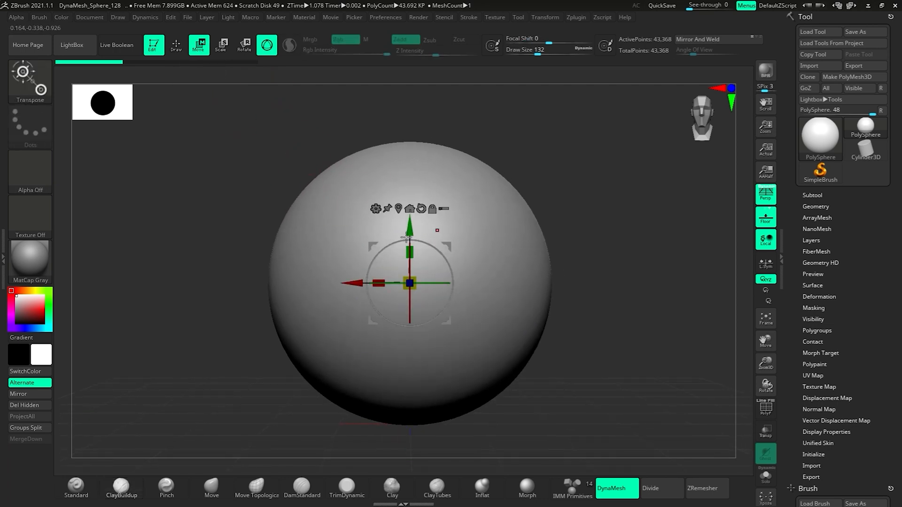
left_click_drag(447, 242, 412, 283)
key("ctrl+z")
key("ctrl+z")
key("ctrl+z")
left_click_drag(443, 258, 426, 272)
left_click_drag(430, 282, 419, 291)
key("ctrl+z")
Scale the sphere down along its depth axis into a flattened ellipsoid and return to Draw mode
left_click_drag(610, 181, 577, 185)
left_click_drag(378, 284, 458, 282)
mouse_move(536, 241)
left_mouse_down("shift")
mouse_move(599, 255)
mouse_move(609, 279)
mouse_move(624, 159)
left_mouse_up("shift")
key("q")
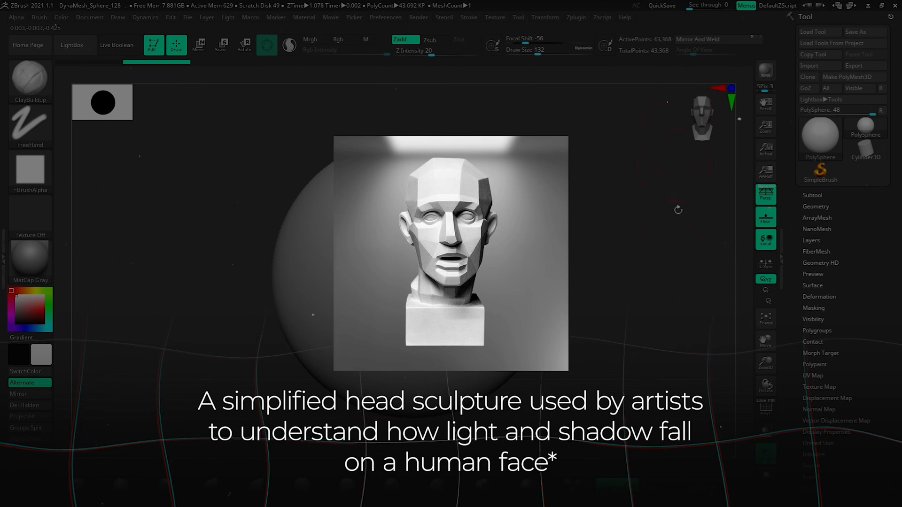
left_click_drag(661, 290, 617, 290)
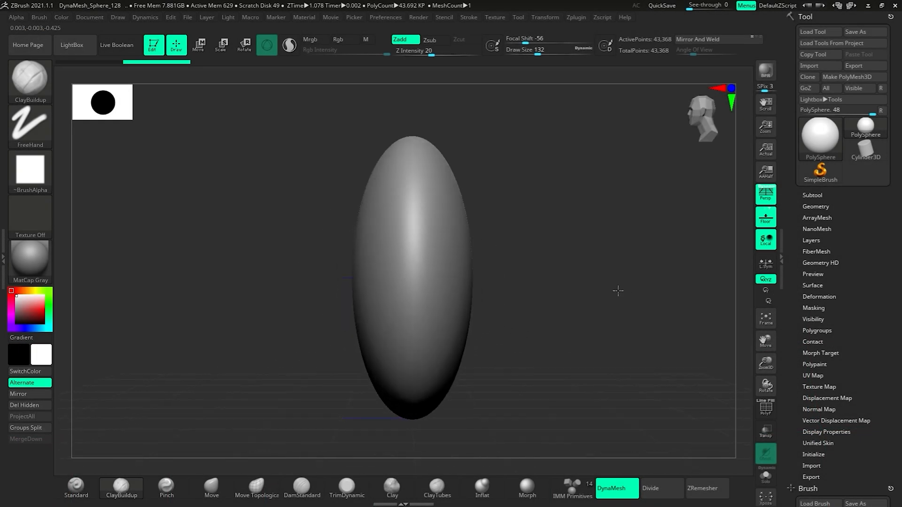
left_click_drag(654, 248, 634, 224)
left_click_drag(634, 290, 613, 276)
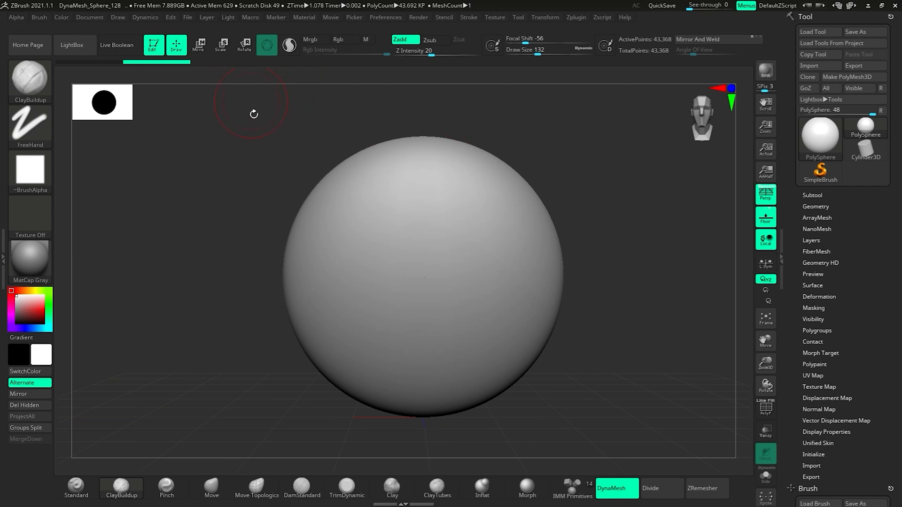
Step through the Move, Scale and Rotate gizmo modes on the flattened sphere, ending in Draw mode
key("w")
key("e")
key("r")
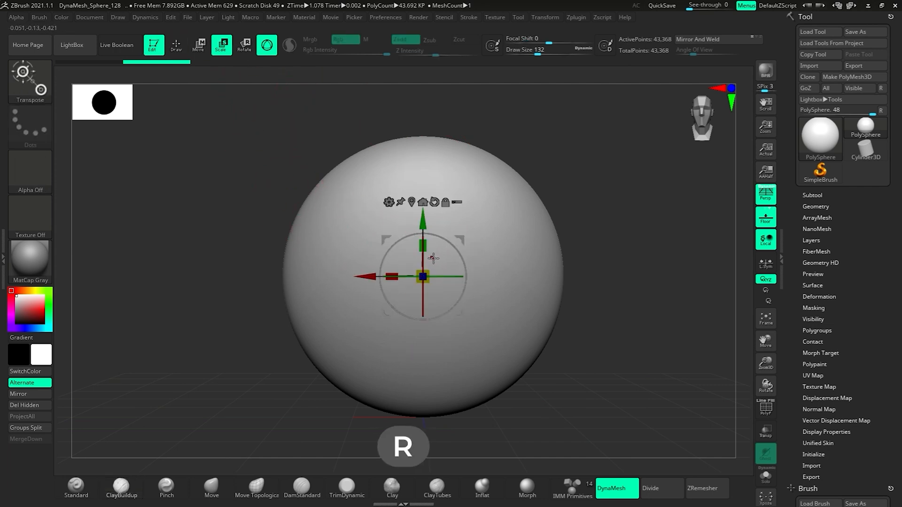
key("w")
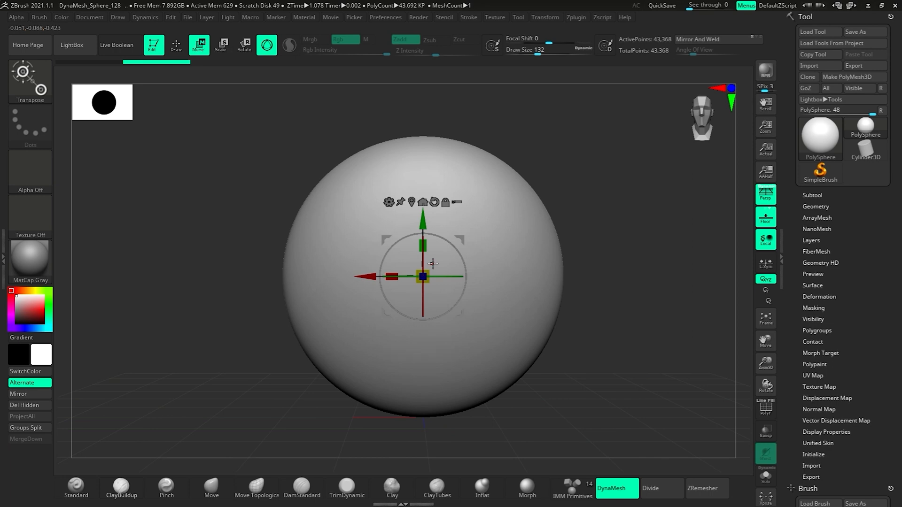
key("q")
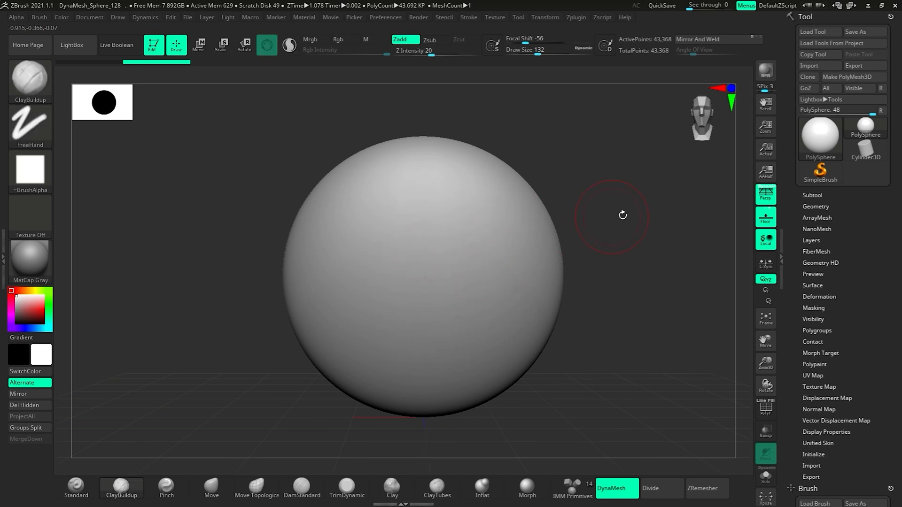
Toggle the PolyFrame display on the flattened sphere to inspect its wireframe, leaving it hidden
left_click(767, 409)
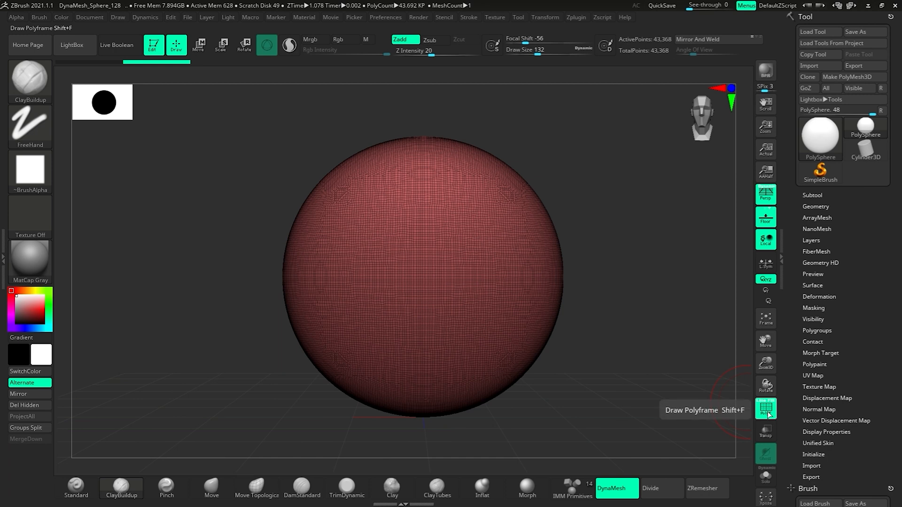
key("shift+f")
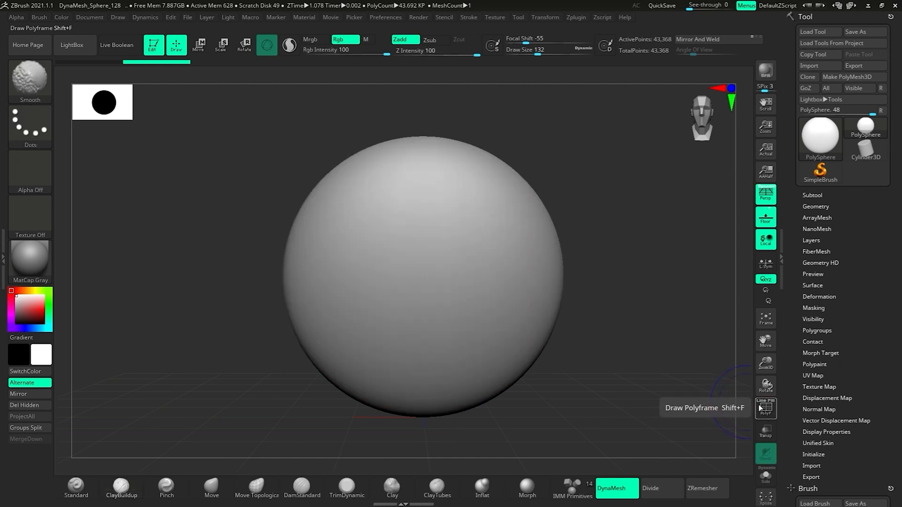
key("shift+f")
key("shift+f")
left_click_drag(652, 260, 641, 267, "alt")
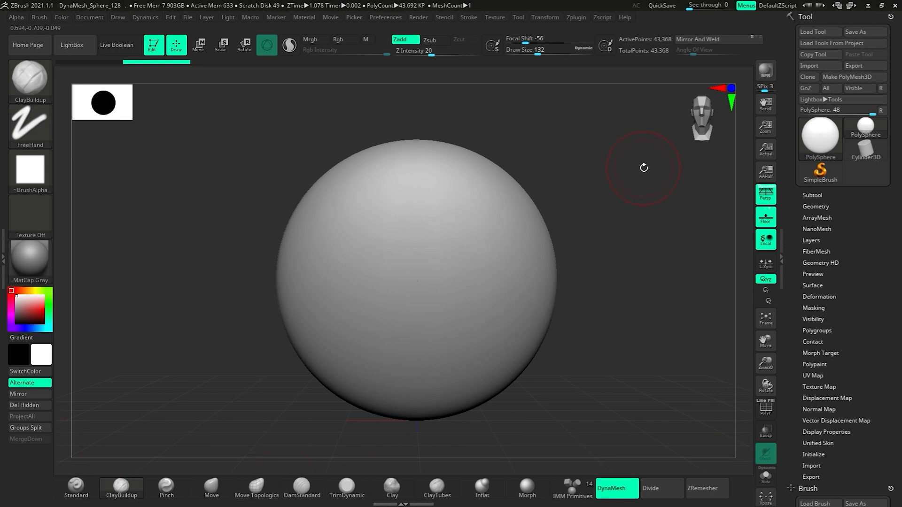
Enable interface customization in the preferences configuration
left_click(385, 17)
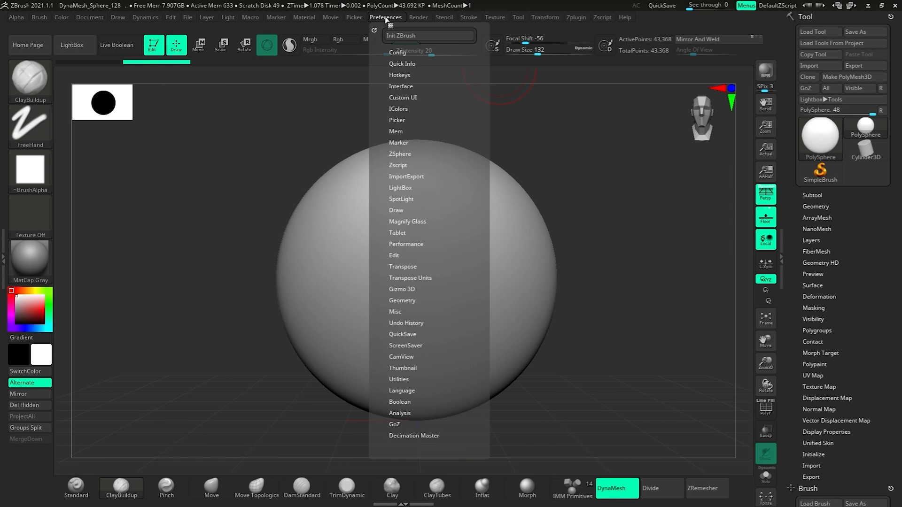
left_click(398, 53)
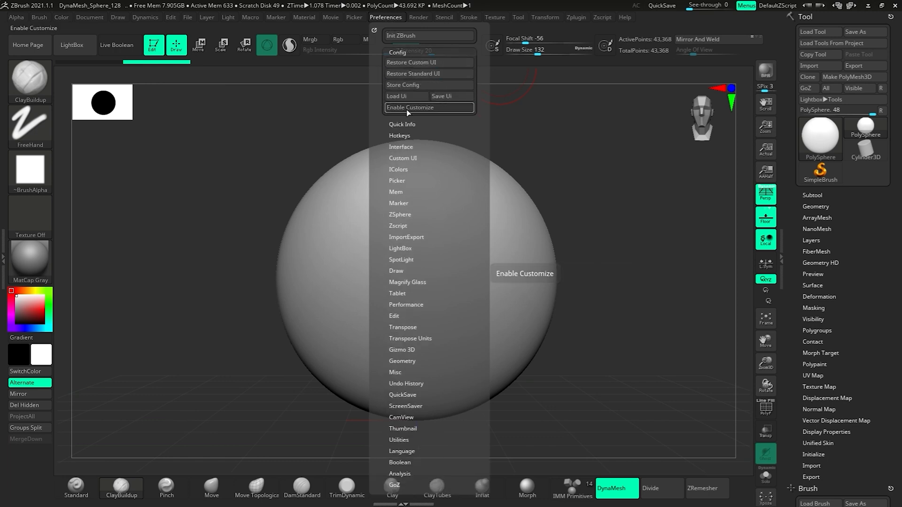
left_click(407, 108)
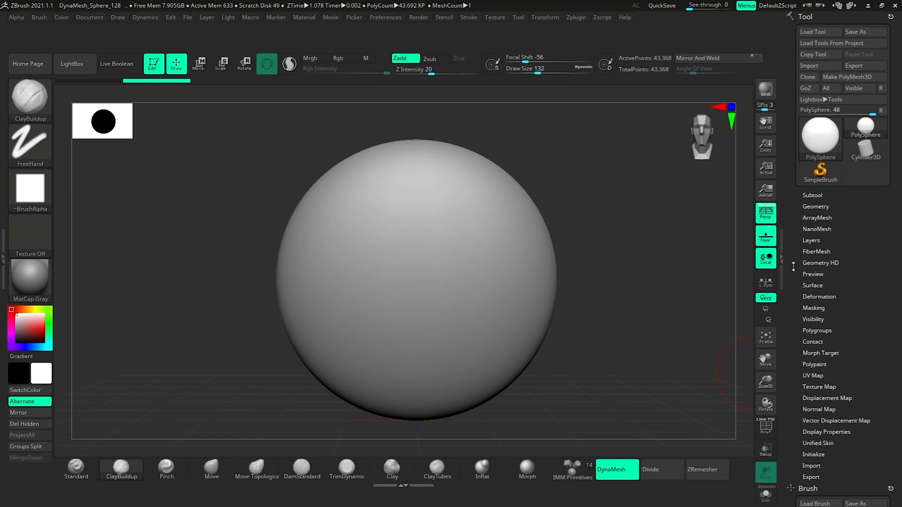
Place the Divide command from the Geometry settings in the custom shelf beside the DynaMesh shortcut
left_click(808, 208)
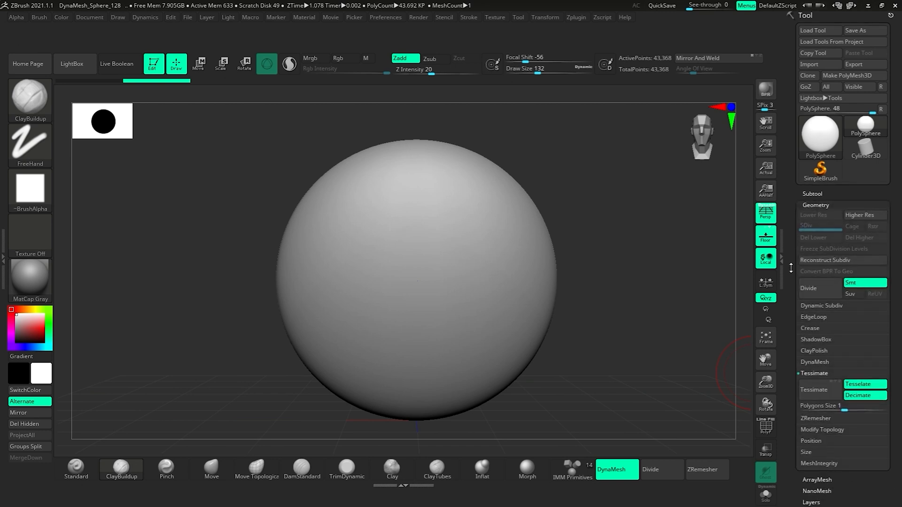
scroll(796, 232, "down", 2)
left_click_drag(796, 232, 796, 228)
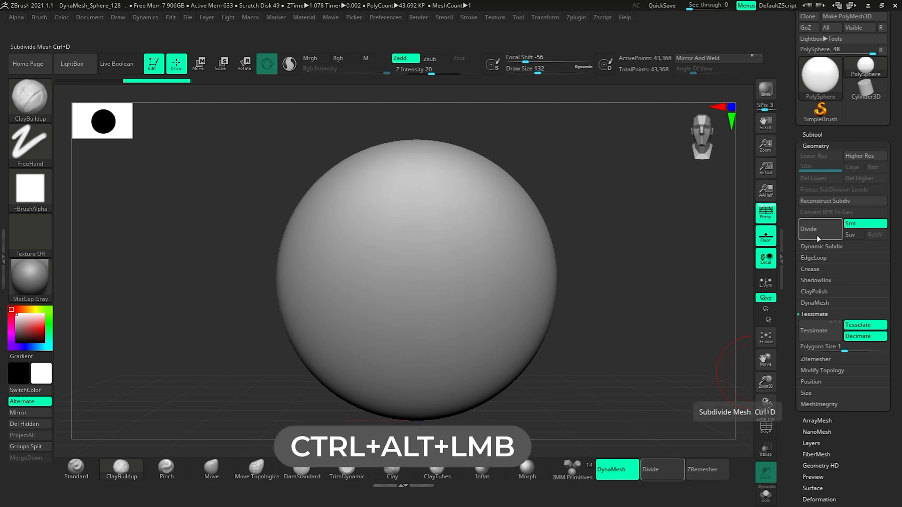
mouse_move(820, 236)
left_mouse_down("ctrl+alt")
mouse_move(742, 259)
mouse_move(710, 429)
mouse_move(730, 472)
mouse_move(663, 470)
left_mouse_up("ctrl+alt")
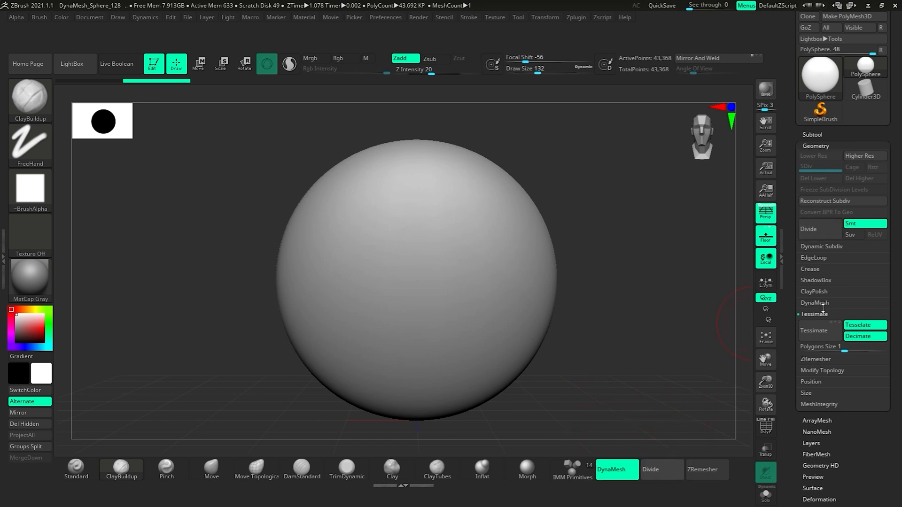
Expand the DynaMesh settings and the ZRemesher settings of the sphere's Geometry
left_click(820, 304)
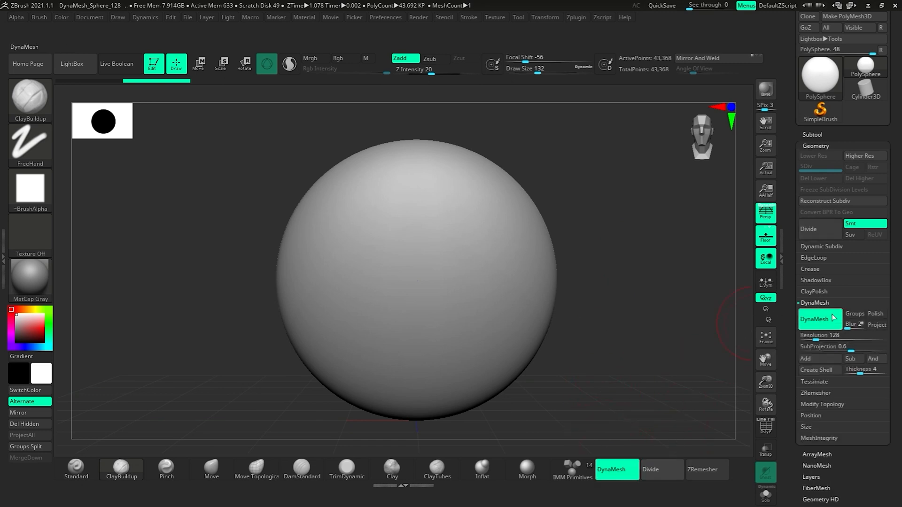
left_click(815, 393)
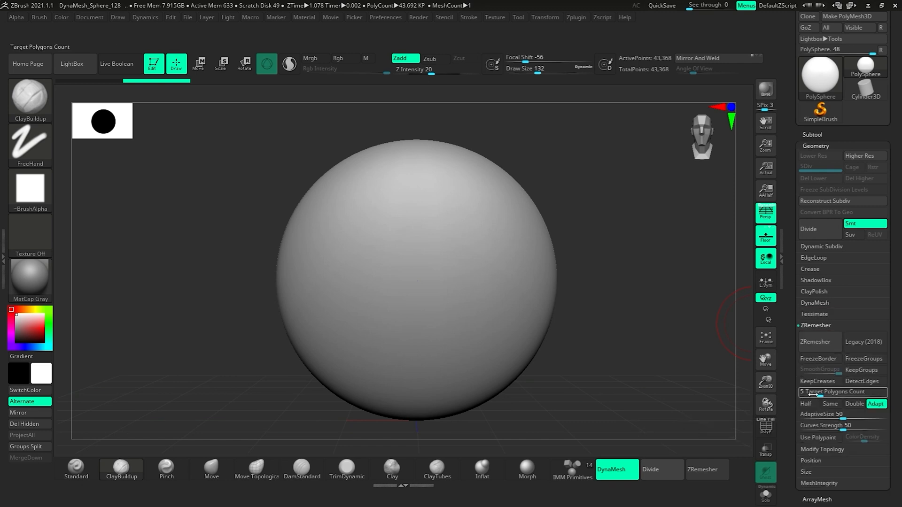
Collapse and reopen the sphere's Geometry settings, and expand the Modify Topology section
left_click(816, 145)
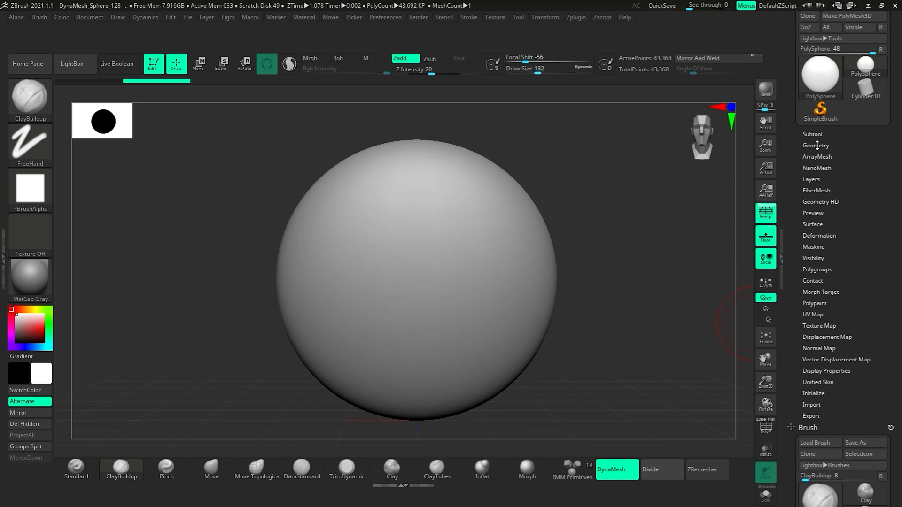
left_click(817, 145)
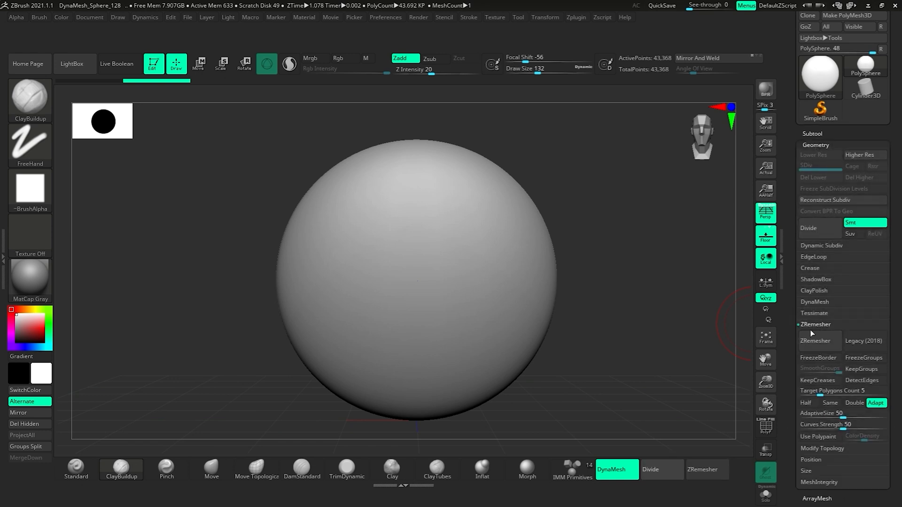
left_click(816, 146)
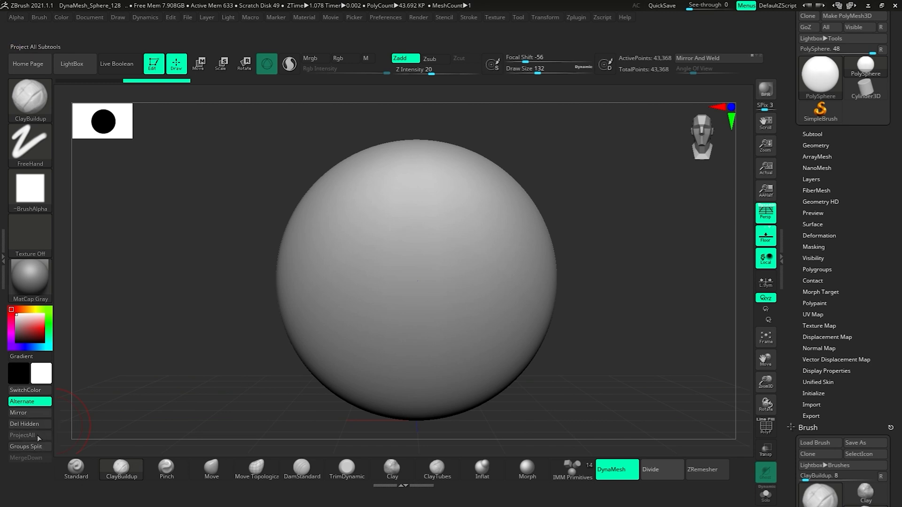
left_click(816, 144)
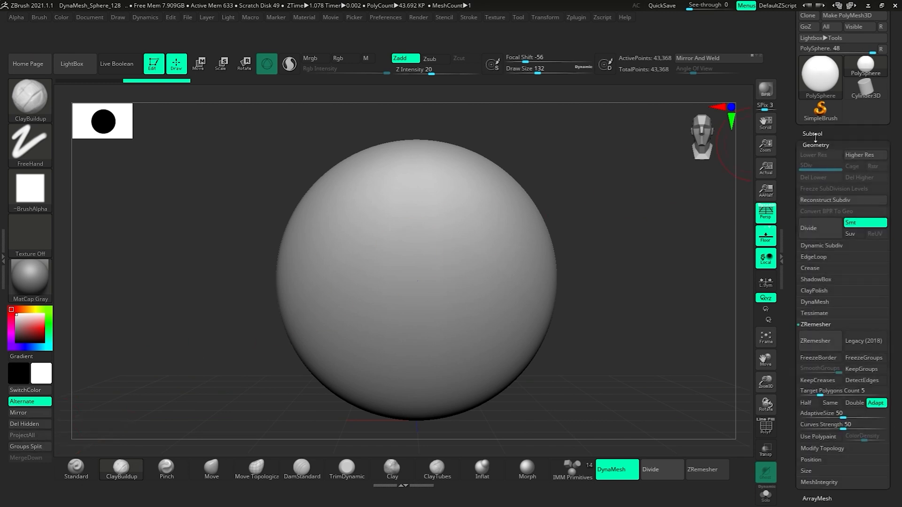
scroll(790, 320, "down", 2)
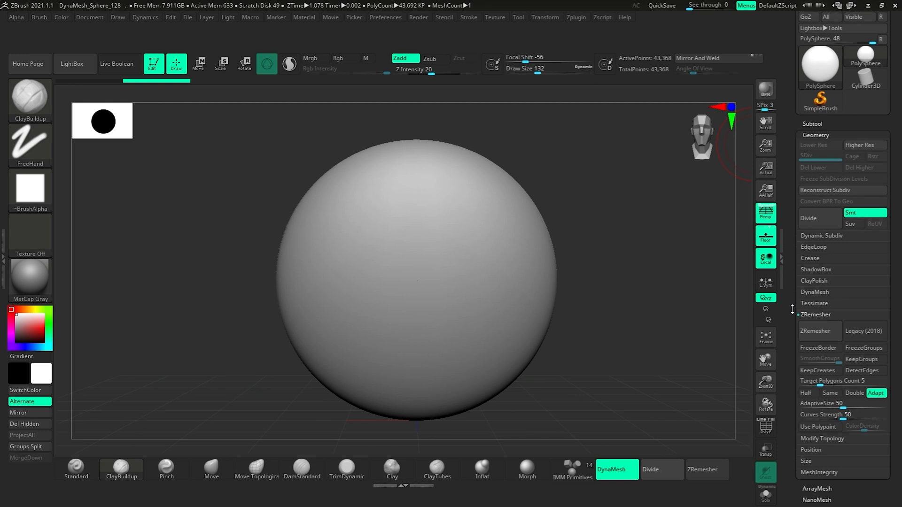
left_click(818, 432)
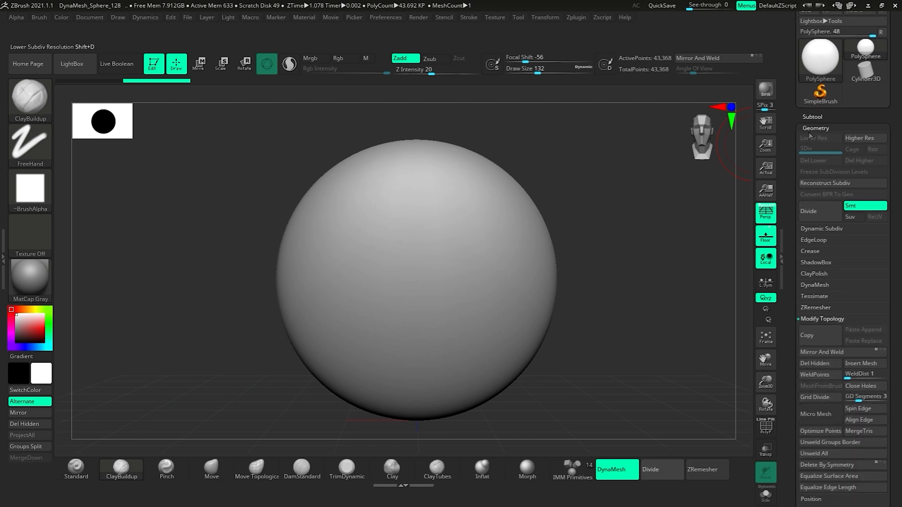
Expand the Subtool settings and locate the ProjectAll command in the Project section
left_click(811, 117)
scroll(791, 385, "down", 6)
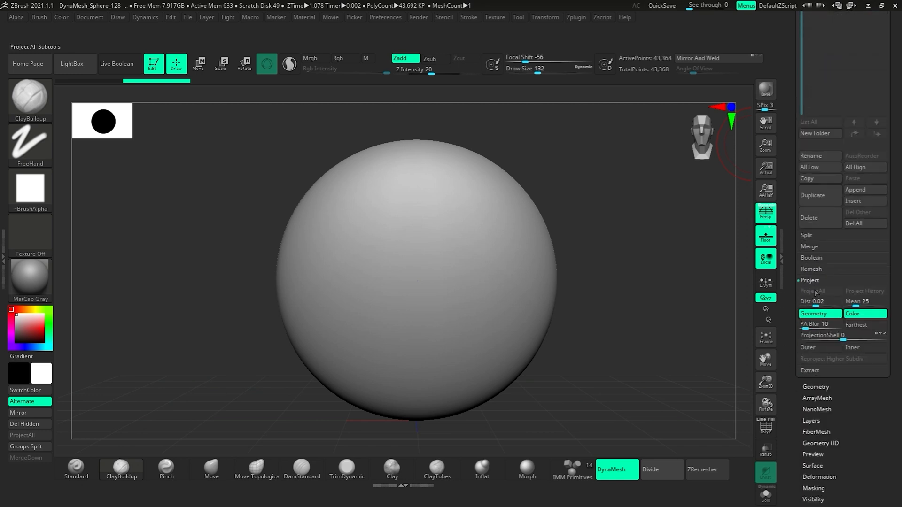
key("ctrl")
mouse_move(820, 294)
left_mouse_down("ctrl+alt")
mouse_move(564, 303)
mouse_move(162, 391)
mouse_move(29, 437)
left_mouse_up("ctrl+alt")
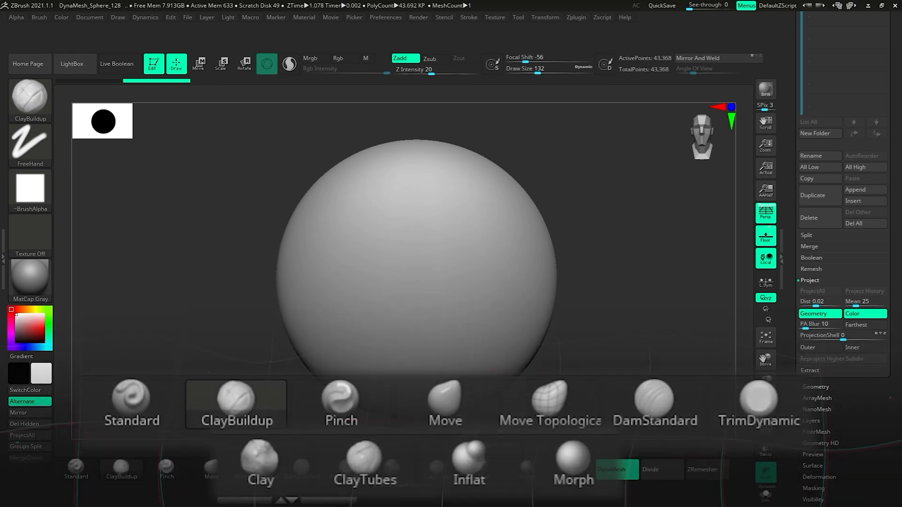
left_click_drag(616, 254, 606, 242, "alt")
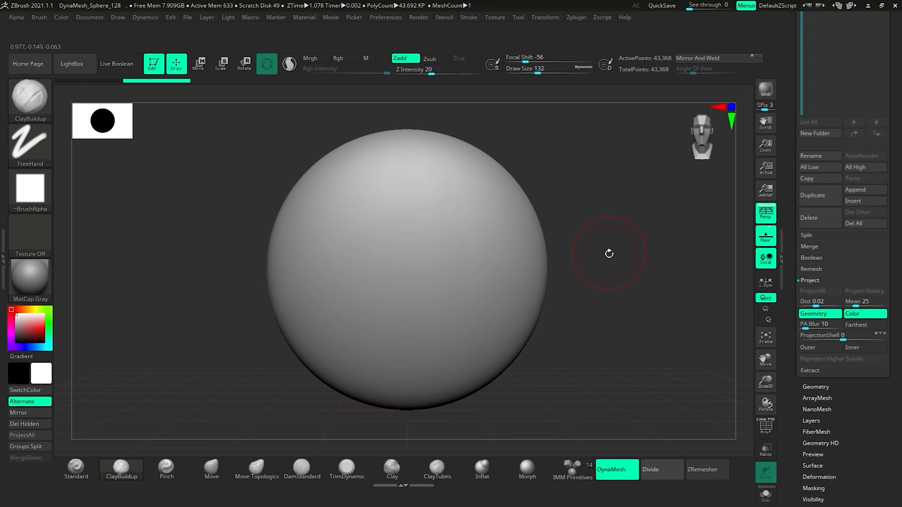
Browse the brush folders in LightBox and hide LightBox again
key("b")
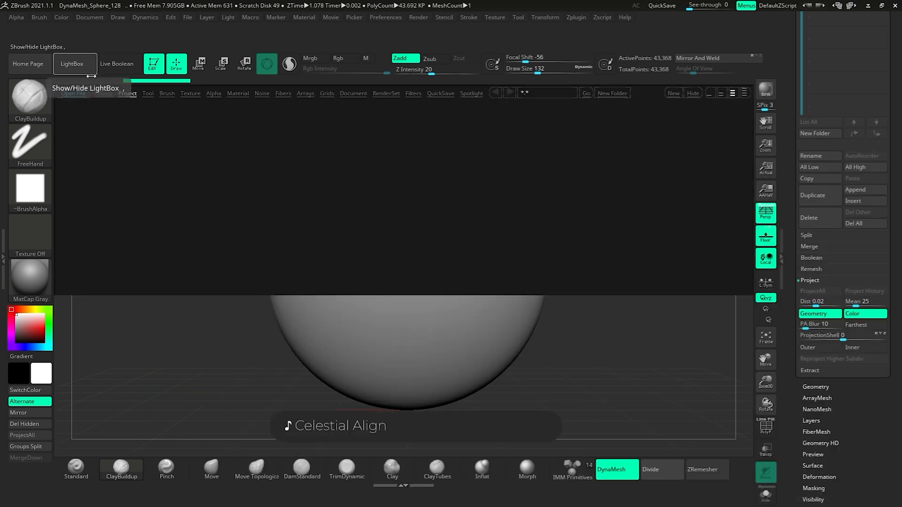
left_click(86, 68)
left_click(167, 95)
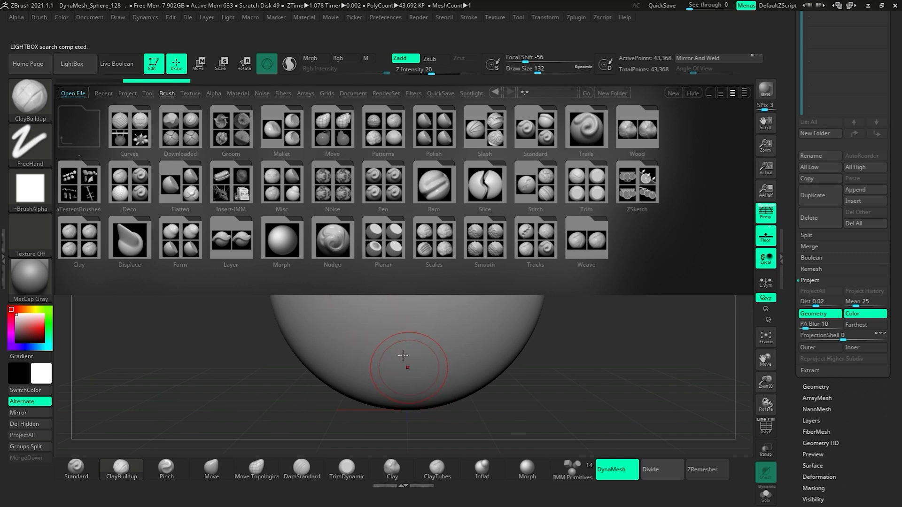
key("b")
left_click(79, 66)
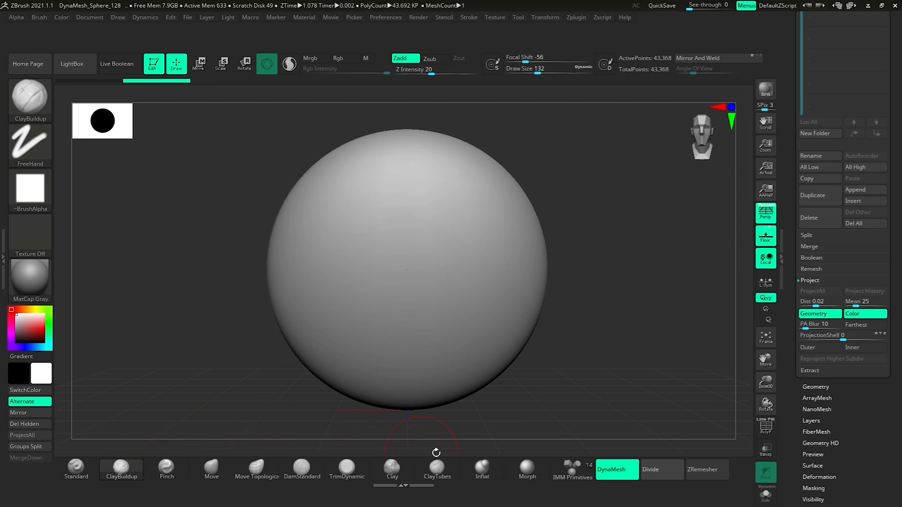
Look through the Brush palette and load the Deco1 brush from the full brush library
scroll(800, 412, "down", 5)
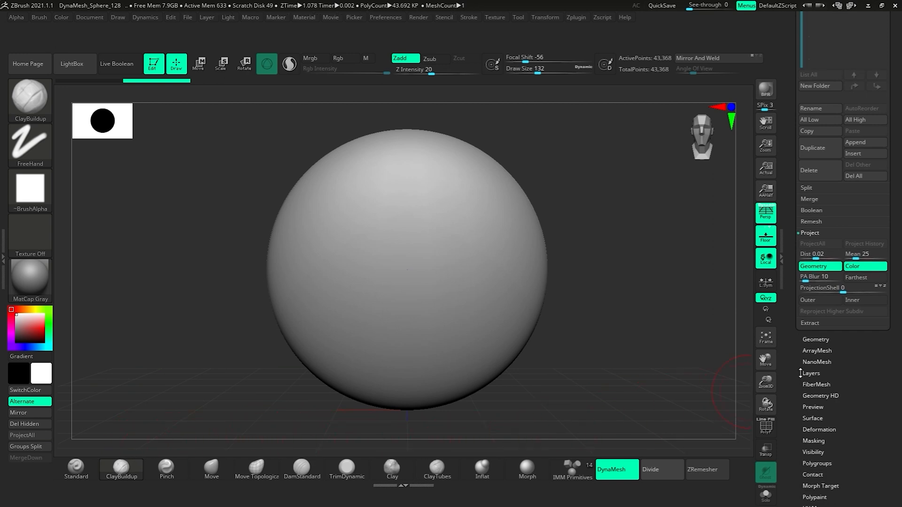
scroll(805, 348, "down", 14)
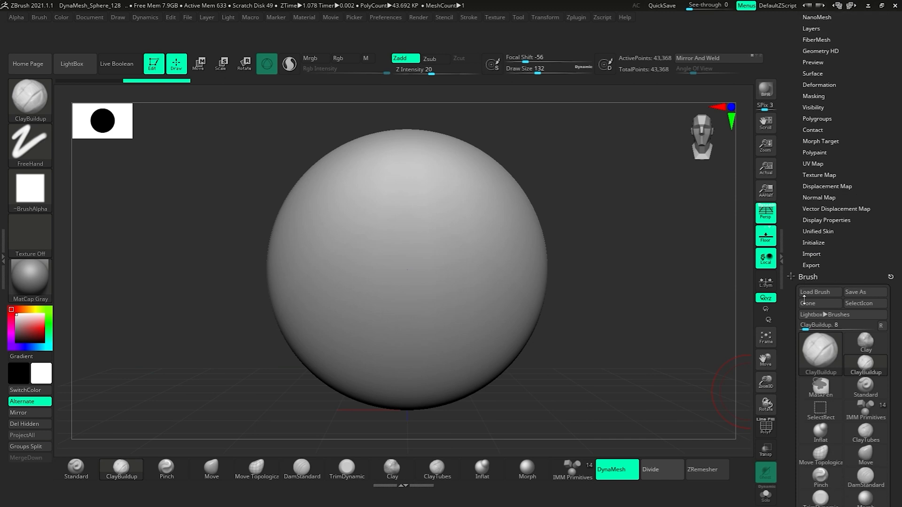
scroll(804, 284, "down", 1)
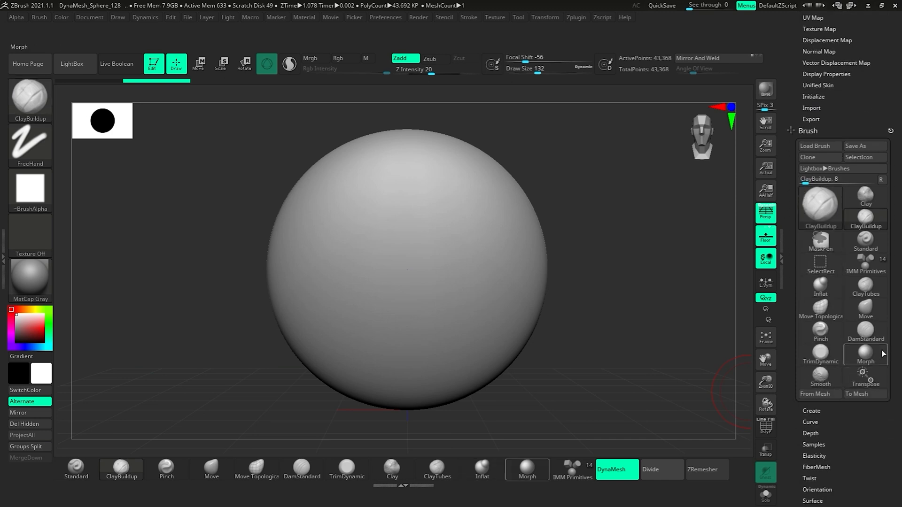
key("b")
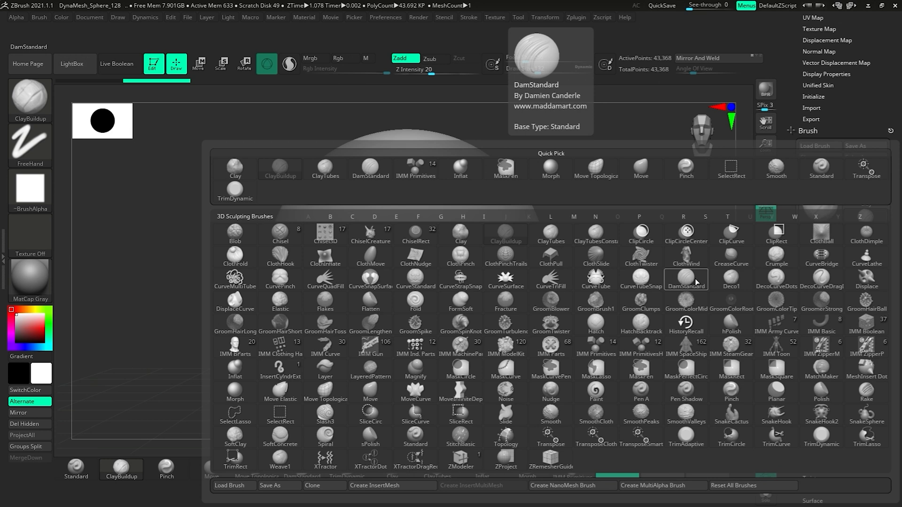
left_click(727, 279)
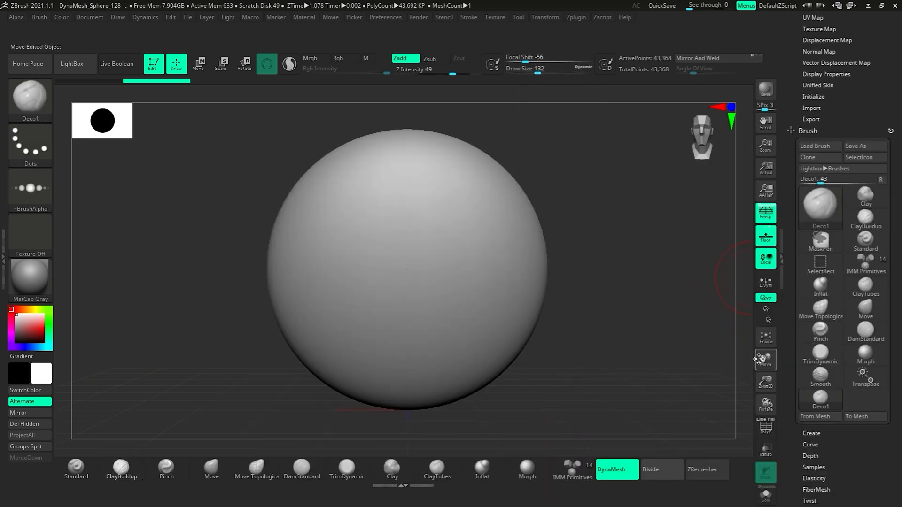
mouse_move(822, 410)
left_mouse_down("ctrl+alt")
mouse_move(699, 416)
mouse_move(677, 450)
mouse_move(727, 503)
mouse_move(154, 505)
mouse_move(174, 470)
mouse_move(579, 470)
mouse_move(638, 387)
mouse_move(650, 388)
left_mouse_up("ctrl+alt")
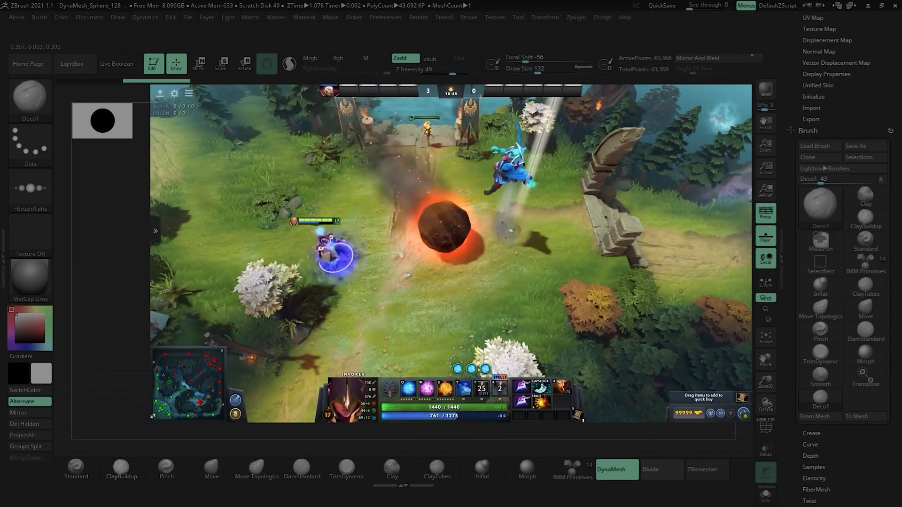
Filter the brush library to the brushes starting with M and select the Magnify brush
key("b")
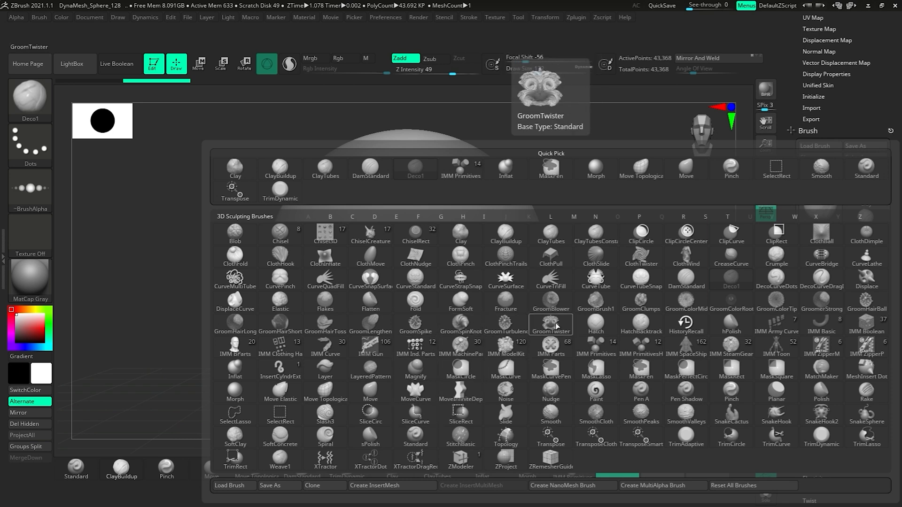
key("m")
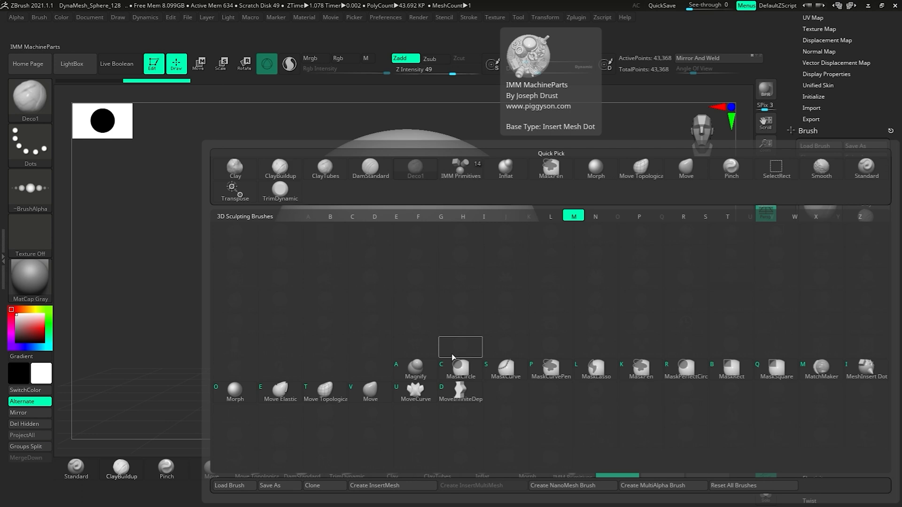
key("a")
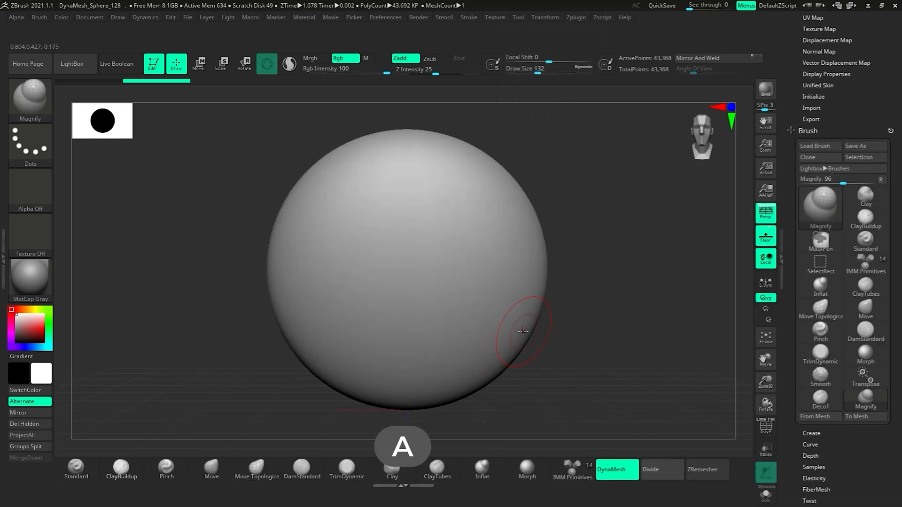
Try a short Magnify brush stroke on the front of the sphere and undo it
key("b")
key("Escape")
mouse_move(447, 282)
left_mouse_down()
mouse_move(459, 267)
mouse_move(451, 264)
left_mouse_up()
key("ctrl+z")
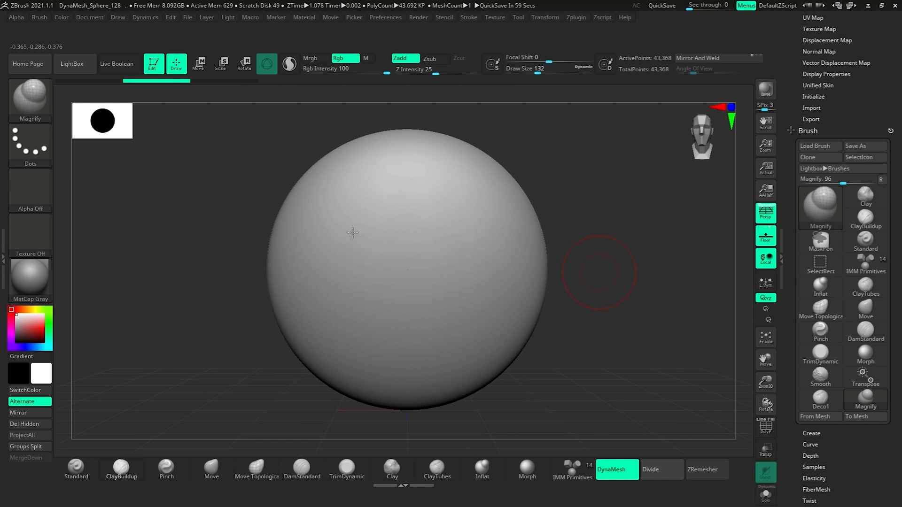
Pick purple as the current color and assign it to the slider knob colors K1 and K2 in the IColors preferences
left_click(395, 19)
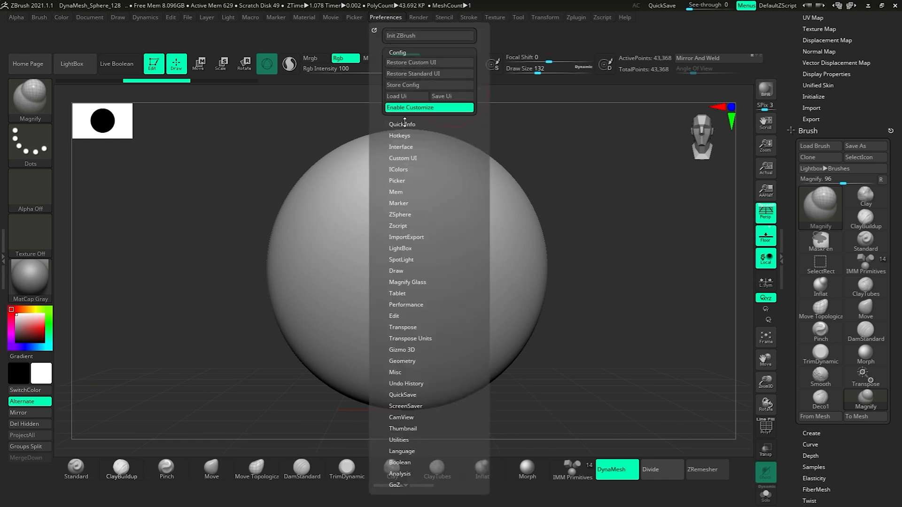
left_click(399, 170)
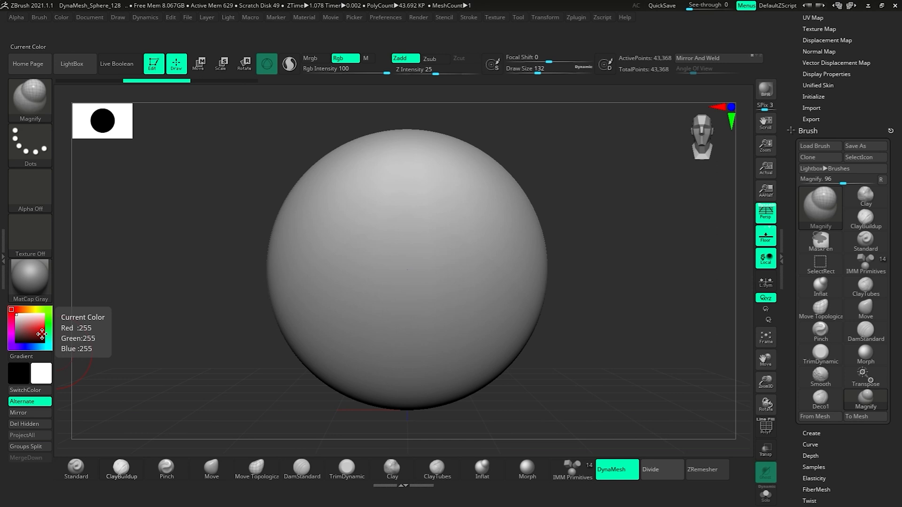
left_click(12, 329)
left_click(15, 347)
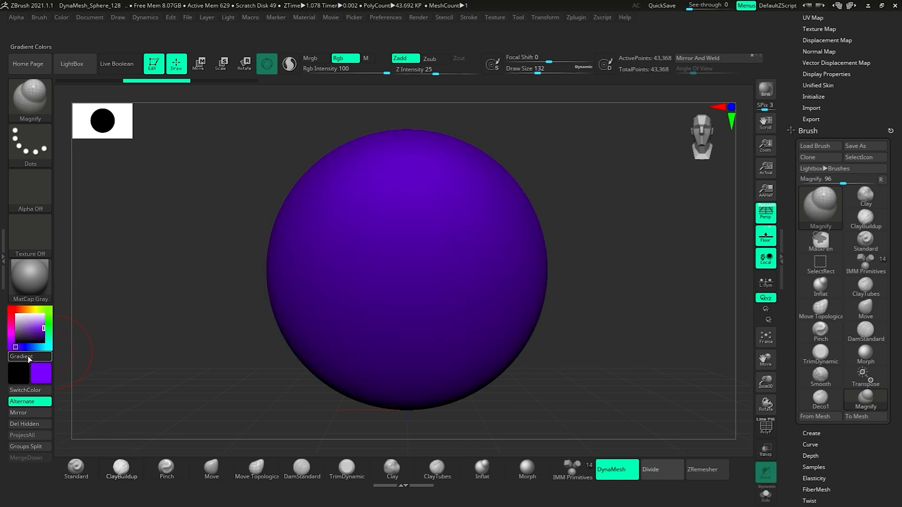
left_click(398, 18)
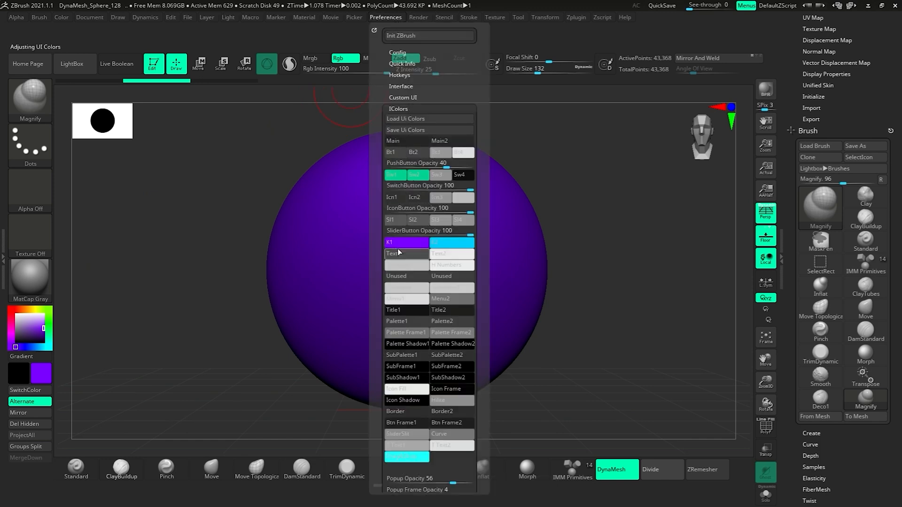
left_click(403, 247)
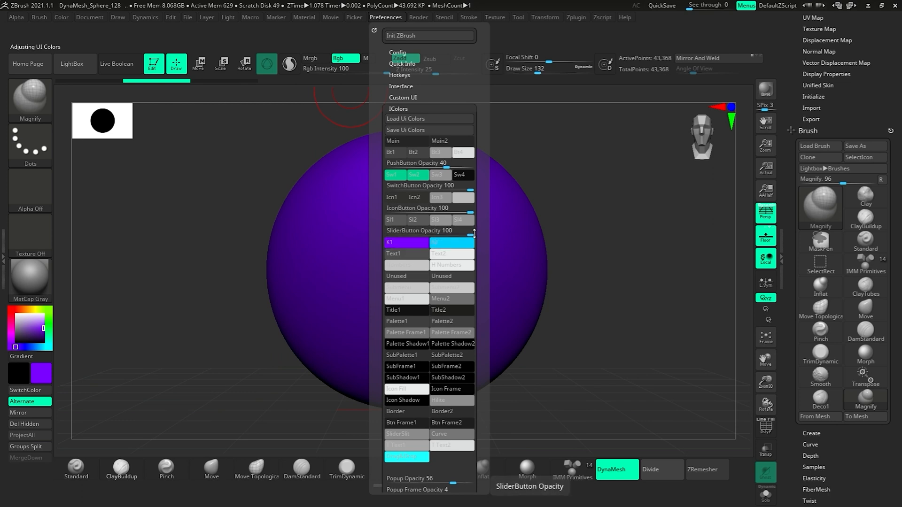
left_click(447, 243)
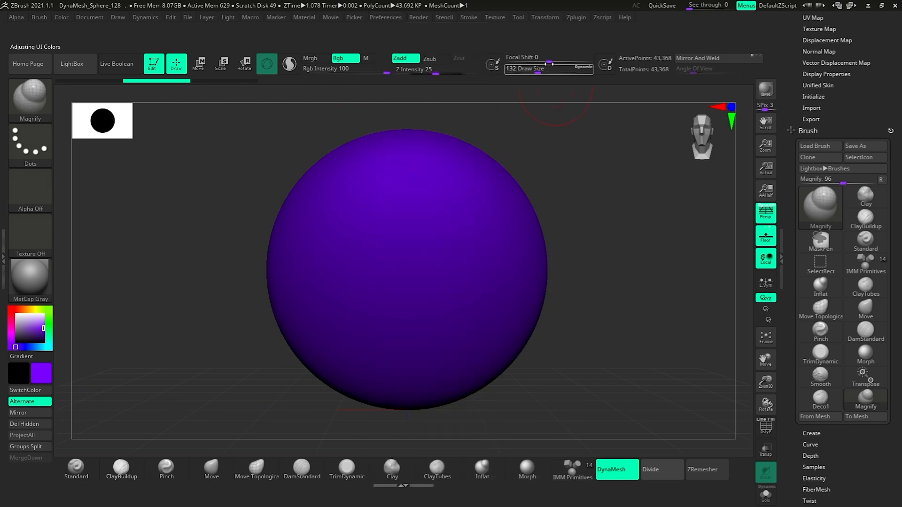
Pick a bright blue of about RGB 0, 199, 255 and assign it to slider knob colors K2 and K1 in the interface color preferences
left_click(385, 17)
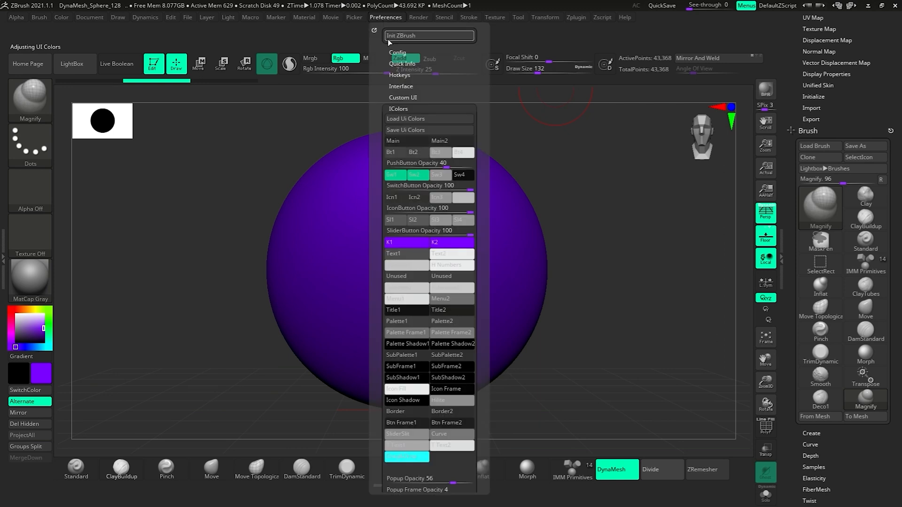
left_click(39, 347)
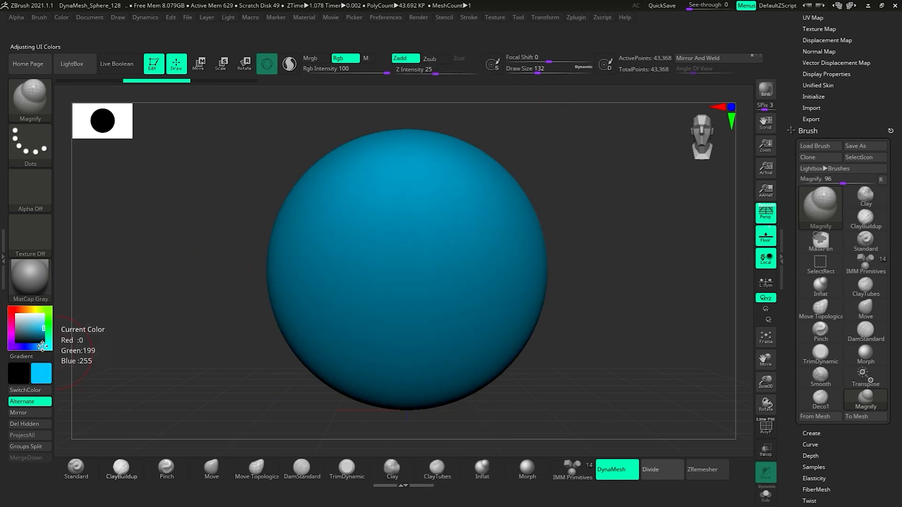
left_click(385, 17)
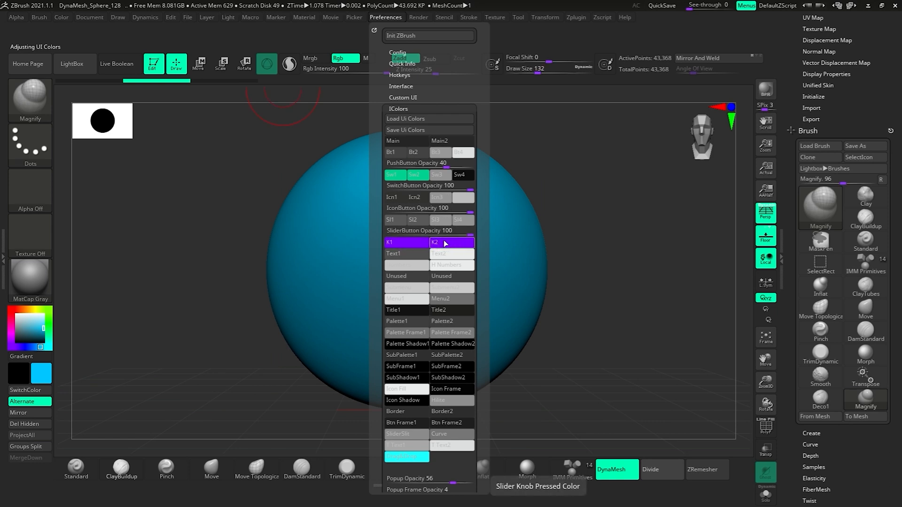
left_click(442, 243)
left_click(395, 244)
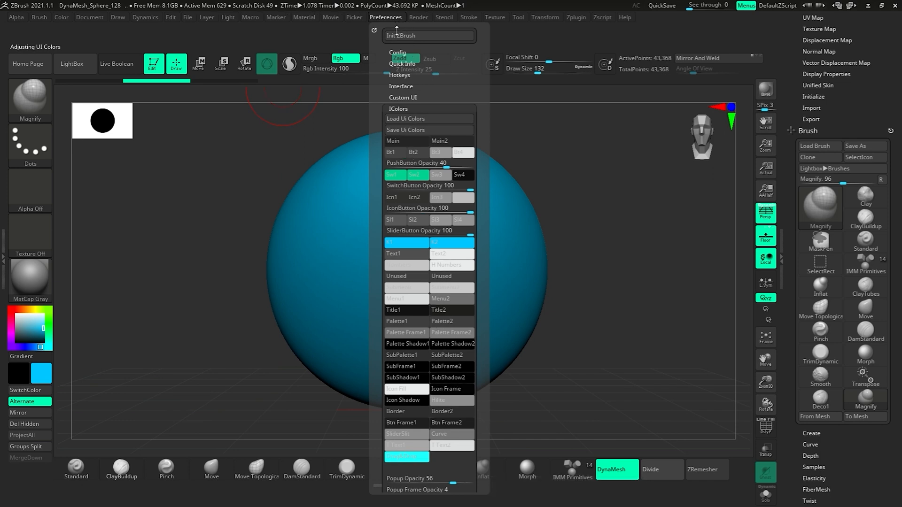
Disable interface customization in the Config preferences and store the configuration as the startup layout
left_click(396, 52)
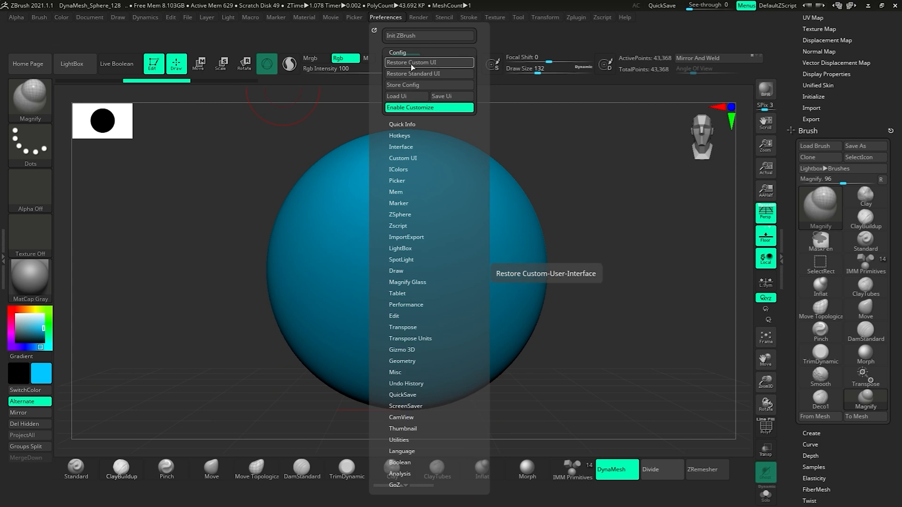
left_click(410, 109)
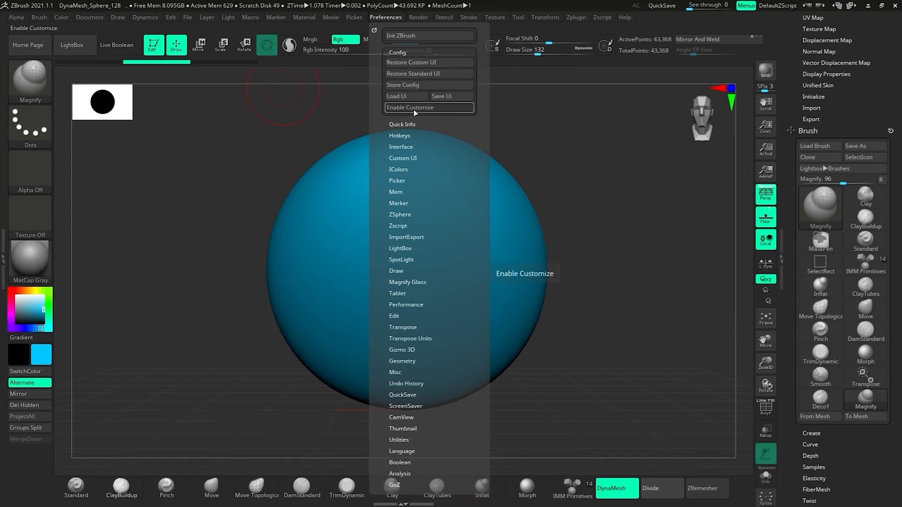
left_click(407, 85)
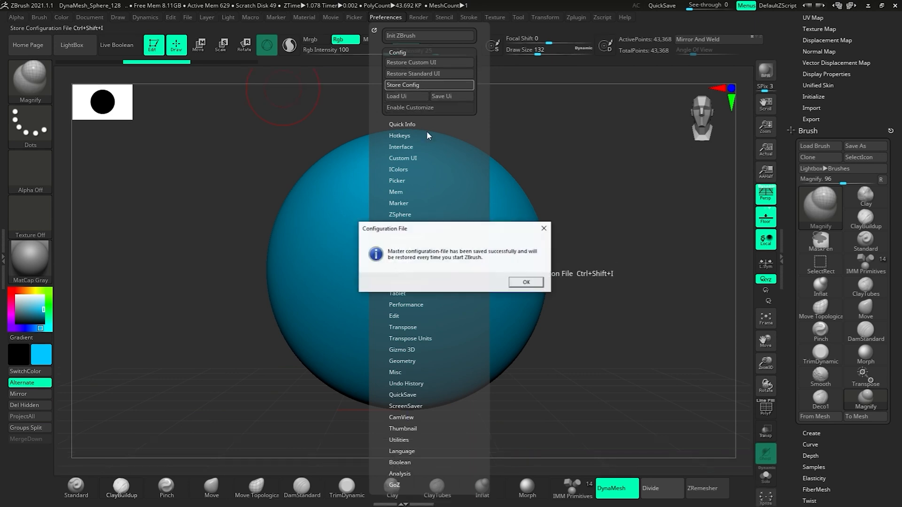
Acknowledge the saved configuration file and set the current color to light gray
left_click(527, 282)
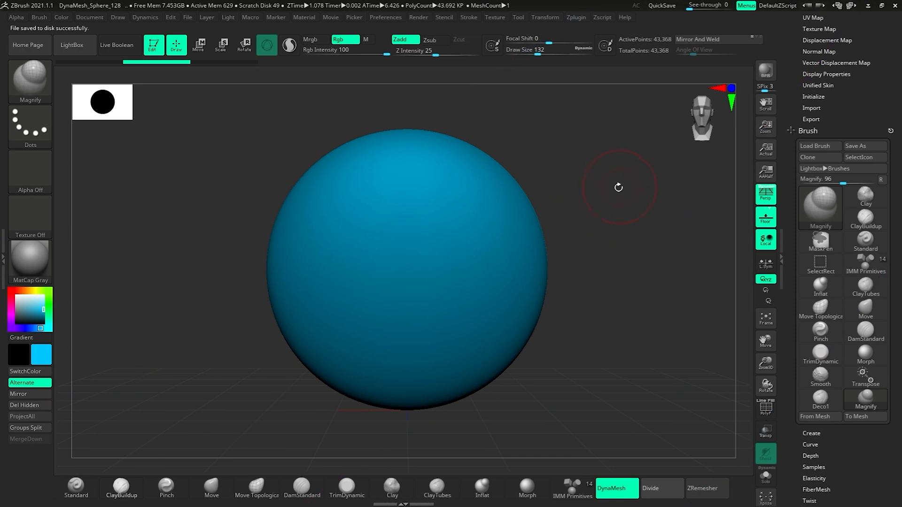
left_click(17, 310)
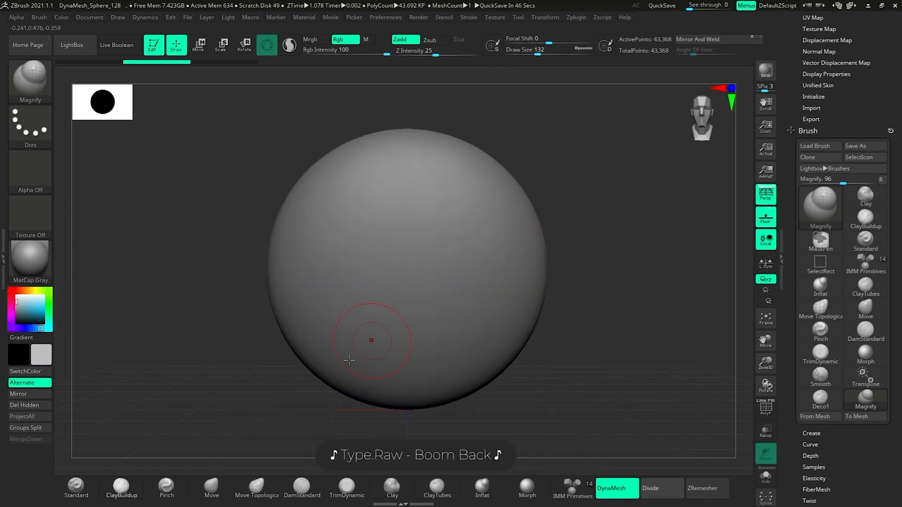
Try several ClayBuildup strokes down the front of the sphere without symmetry and undo them
left_click(128, 488)
left_click_drag(424, 156, 414, 352)
left_click_drag(430, 261, 493, 310)
left_click_drag(502, 300, 425, 357)
key("ctrl+z")
key("ctrl+z")
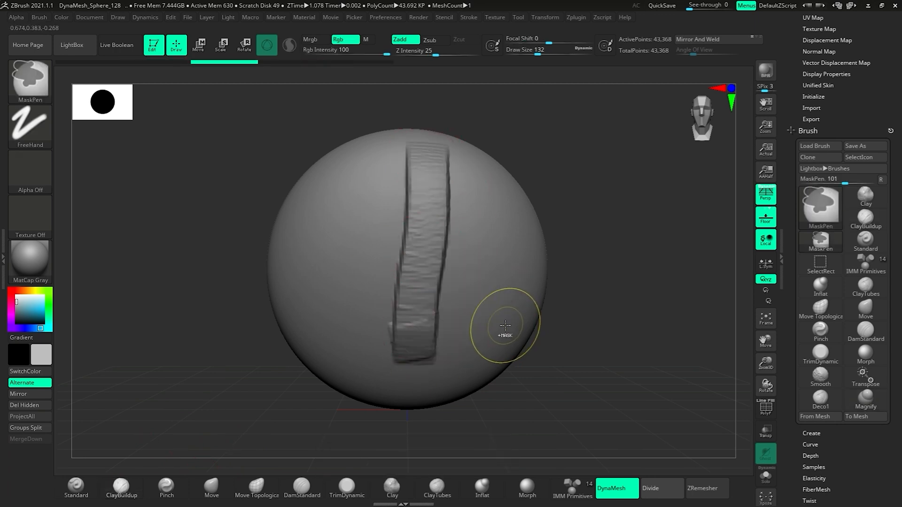
key("ctrl+z")
Turn on X symmetry, try mirrored ClayBuildup strokes on the front of the sphere, and undo them
key("x")
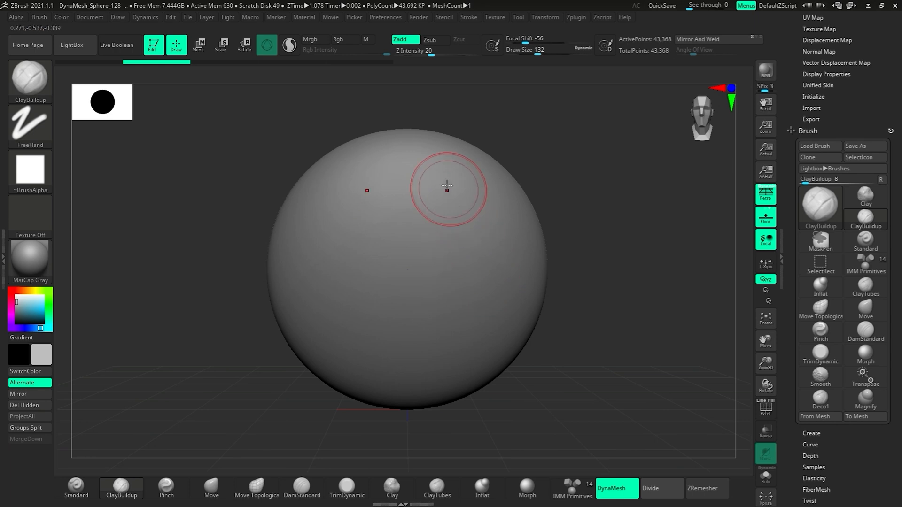
left_click_drag(446, 187, 445, 350)
mouse_move(444, 249)
left_mouse_down()
mouse_move(503, 298)
mouse_move(448, 352)
left_mouse_up()
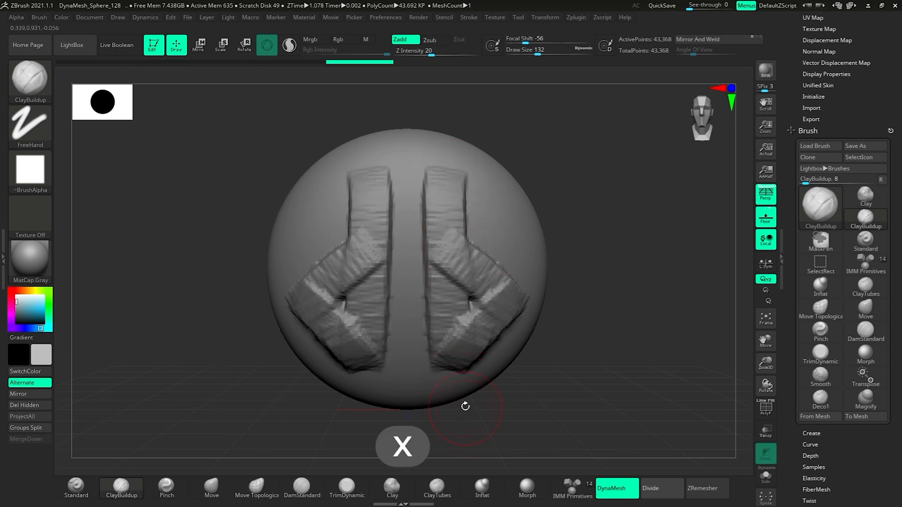
mouse_move(443, 278)
left_mouse_down()
mouse_move(475, 315)
mouse_move(470, 358)
left_mouse_up()
key("ctrl+z")
key("ctrl+z")
key("ctrl+z")
key("ctrl+z")
key("ctrl+z")
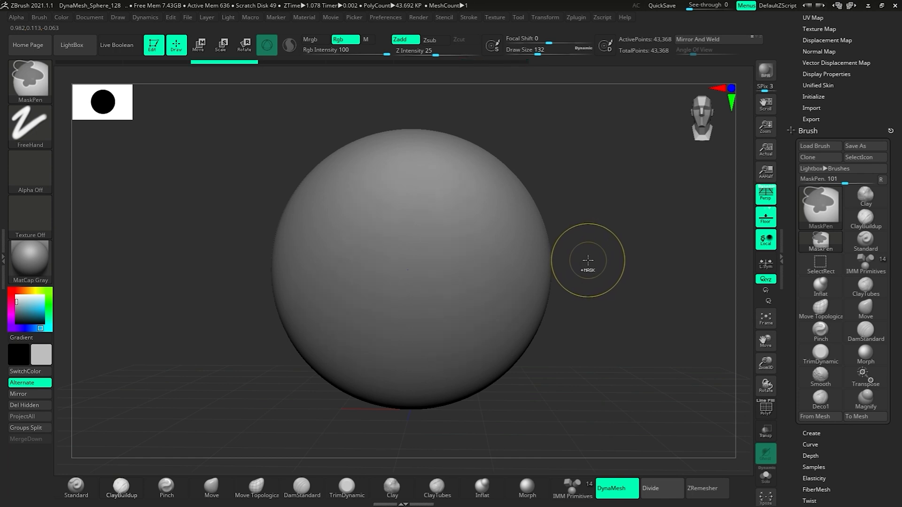
Switch to the Move brush and set its draw size to 338
key("b")
key("m")
key("v")
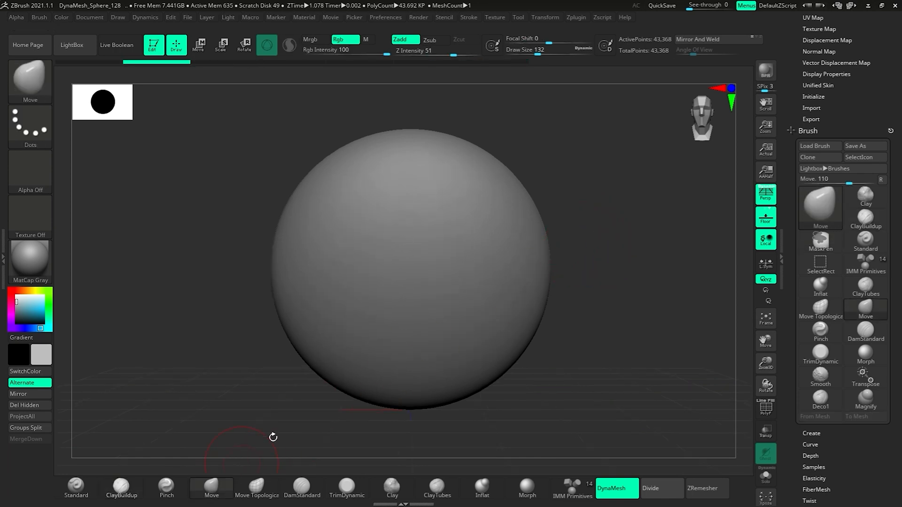
key("s")
left_click_drag(472, 287, 489, 285)
right_click_drag(455, 264, 430, 259, "ctrl")
Try pulling the sphere into a five-pointed star with mirrored Move strokes and undo them
mouse_move(510, 242)
left_mouse_down()
mouse_move(570, 228)
mouse_move(554, 232)
left_mouse_up()
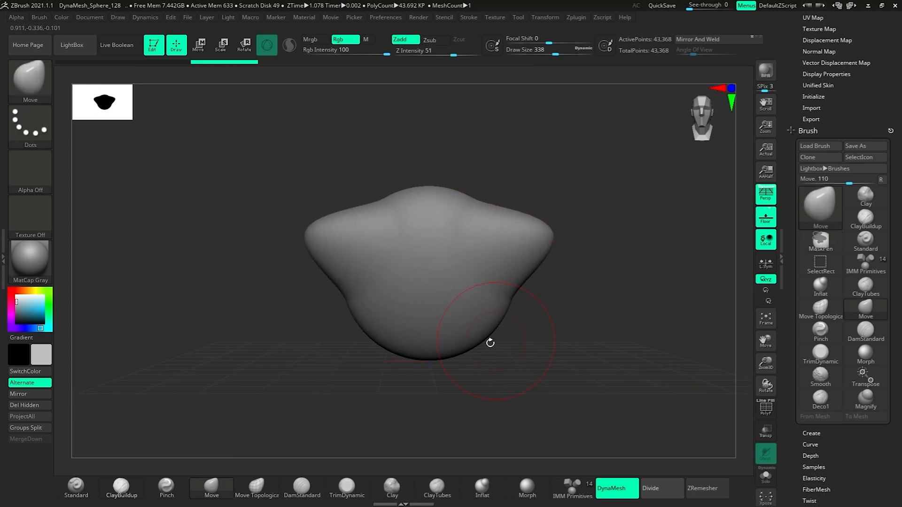
left_click_drag(480, 339, 522, 389)
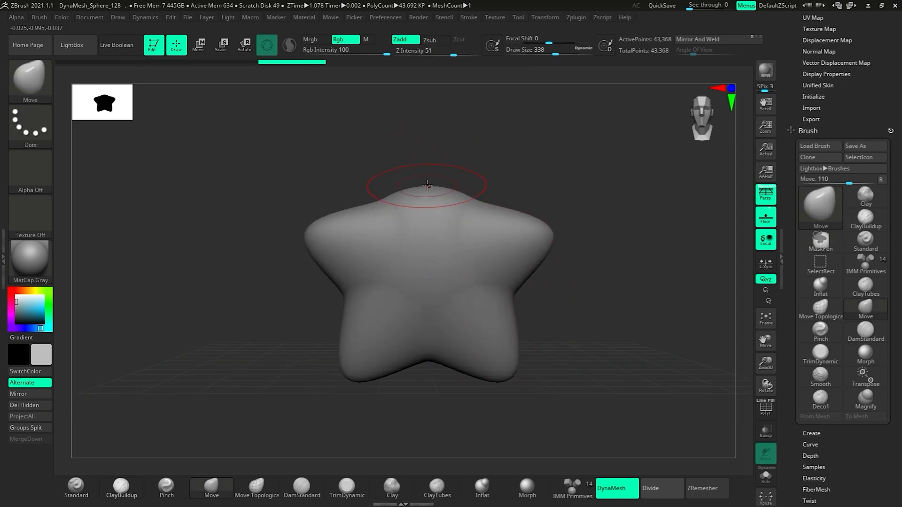
left_click_drag(425, 188, 451, 167)
left_click_drag(595, 229, 563, 319)
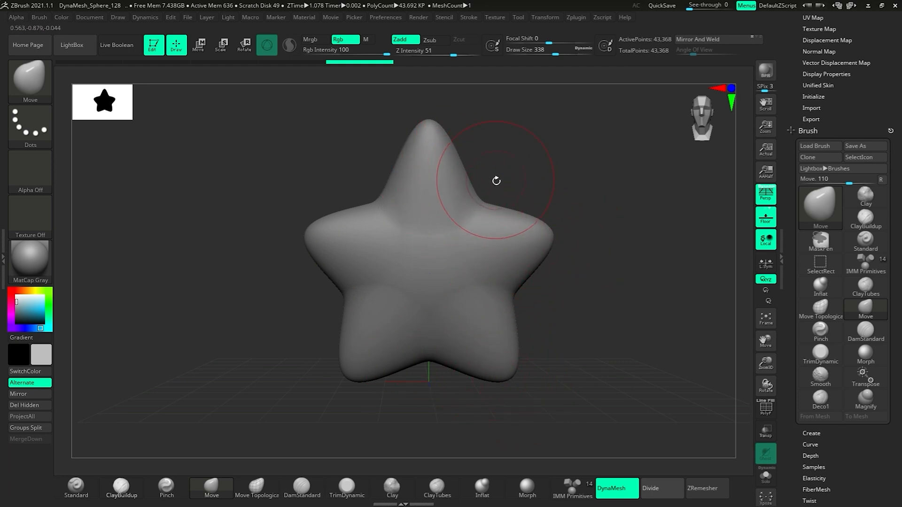
key("ctrl+z")
key("ctrl+z")
key("ctrl+z")
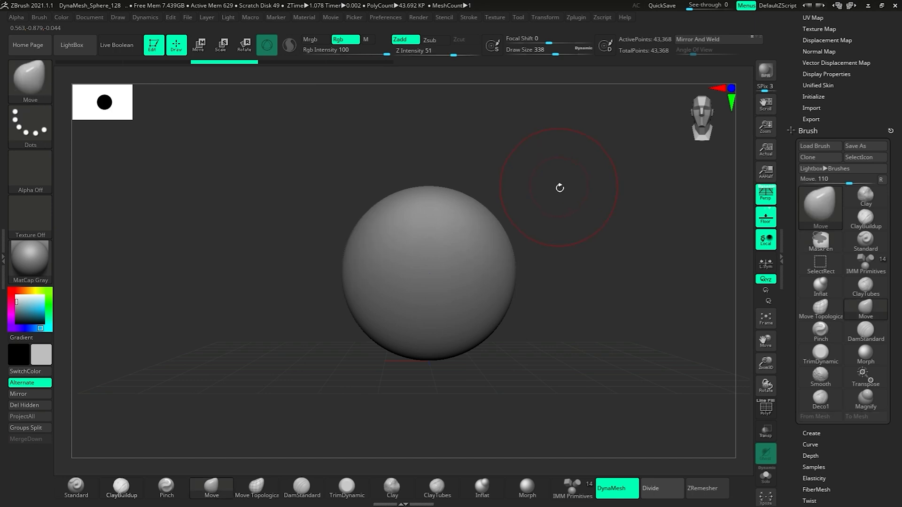
Enable radial symmetry with a radial count of 5 and toggle the Z symmetry axis
left_click(543, 19)
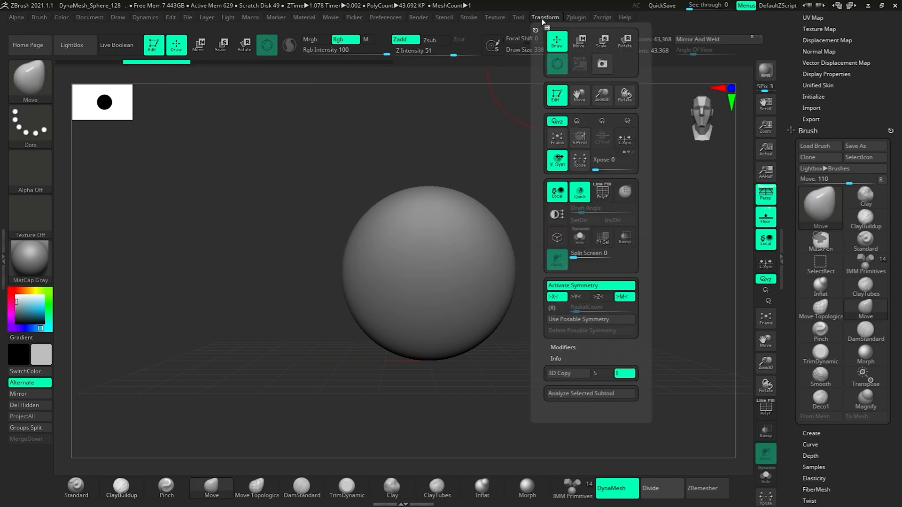
left_click(553, 308)
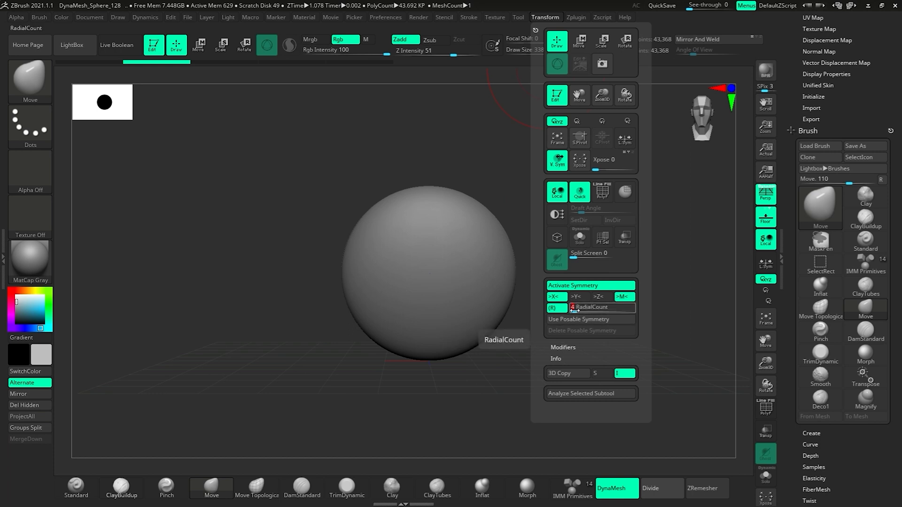
left_click_drag(575, 311, 577, 311)
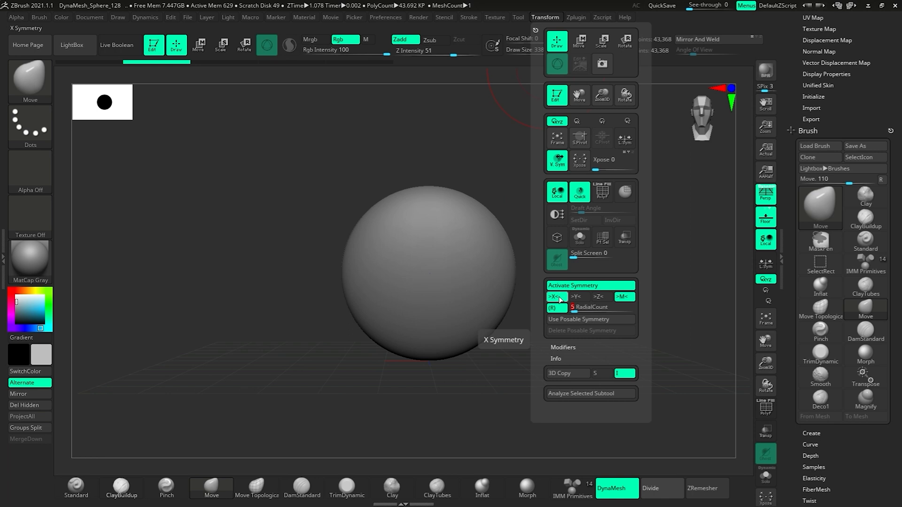
left_click(598, 297)
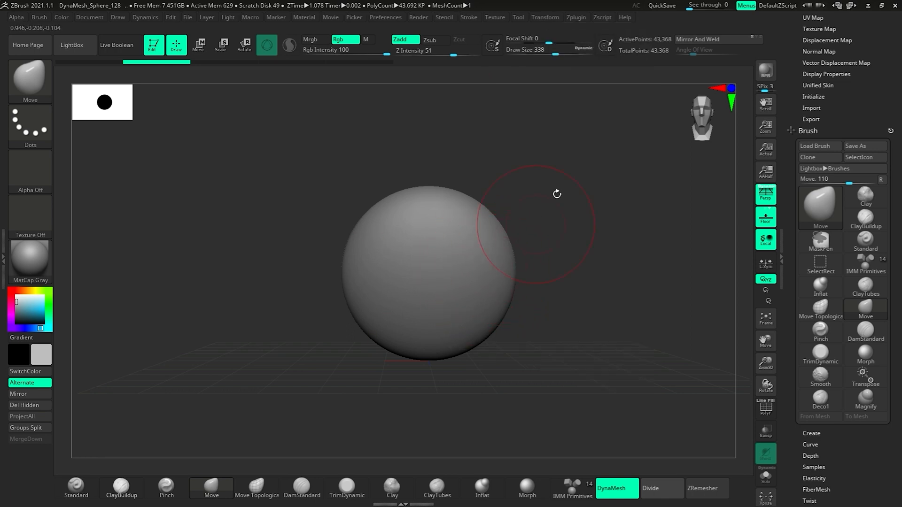
Try Y-axis radial symmetry and orbit around the sphere to check how the brush points are distributed
left_click(544, 20)
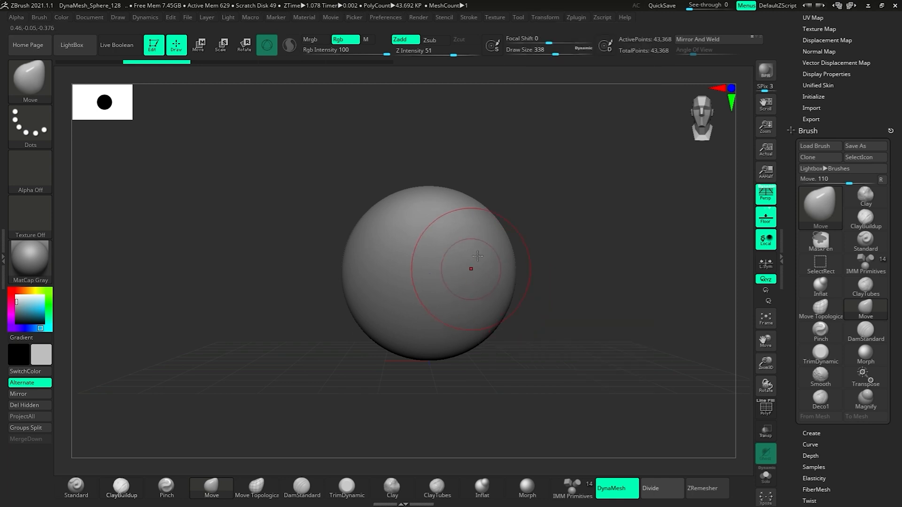
left_click(543, 19)
left_click(577, 299)
mouse_move(562, 249)
left_mouse_down()
mouse_move(563, 282)
mouse_move(451, 252)
left_mouse_up()
left_click_drag(529, 246, 558, 204, "shift")
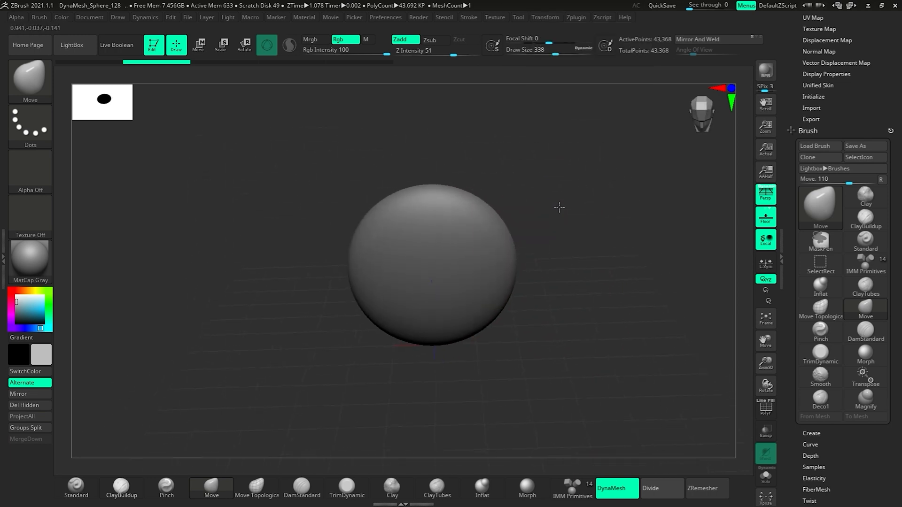
Try radial symmetry around the X axis and inspect the brush points from the sphere's side
left_click(545, 17)
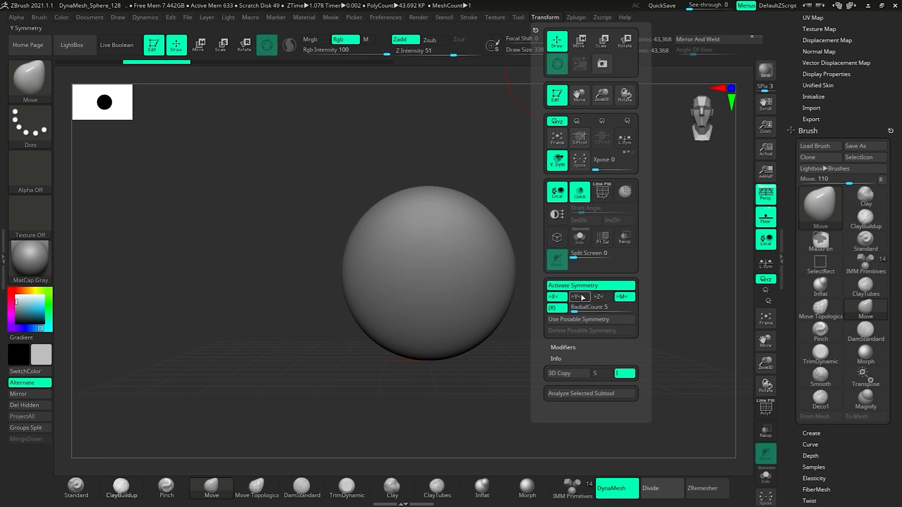
left_click_drag(575, 289, 521, 284)
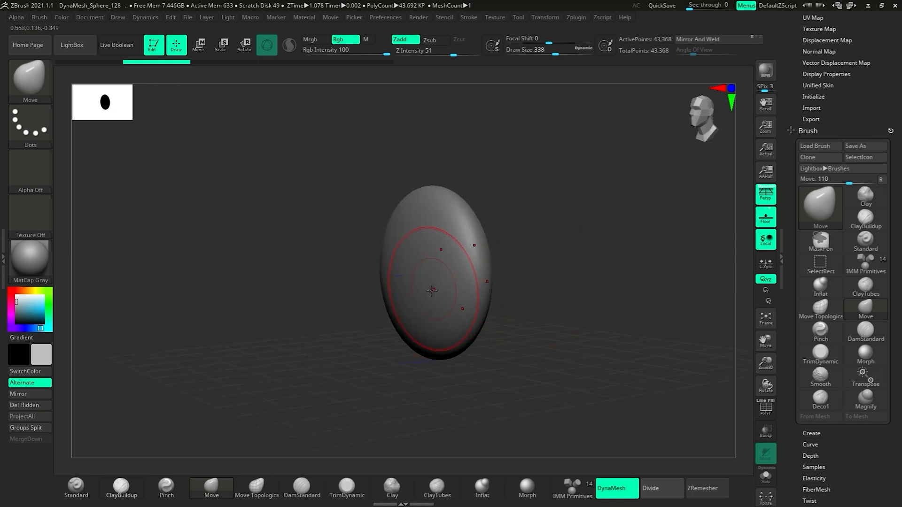
left_click_drag(553, 243, 570, 243, "shift")
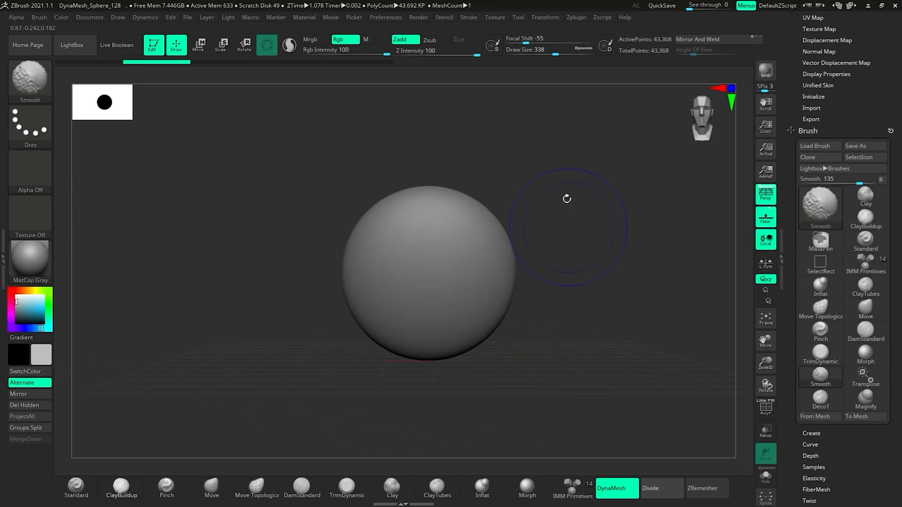
Set radial symmetry to the Z axis, turn off mirror symmetry, and test the Move brush on the sphere
left_click(549, 18)
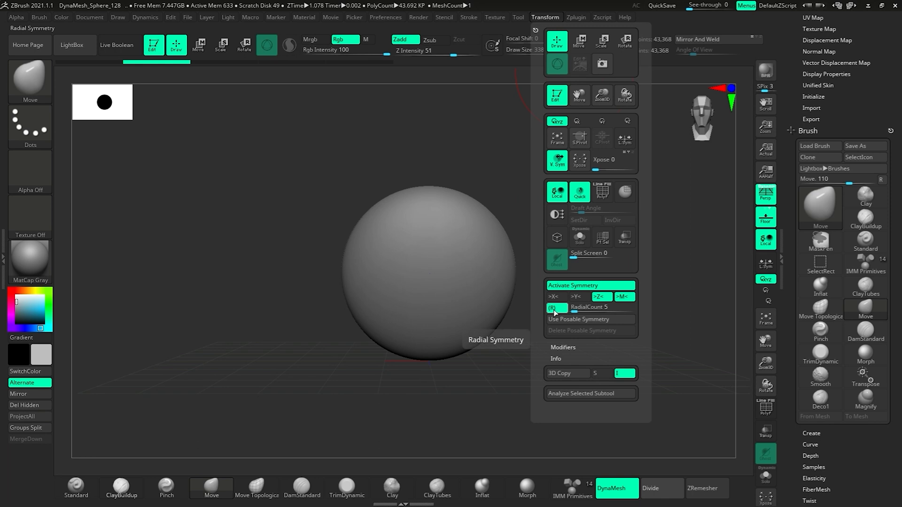
left_click(626, 296)
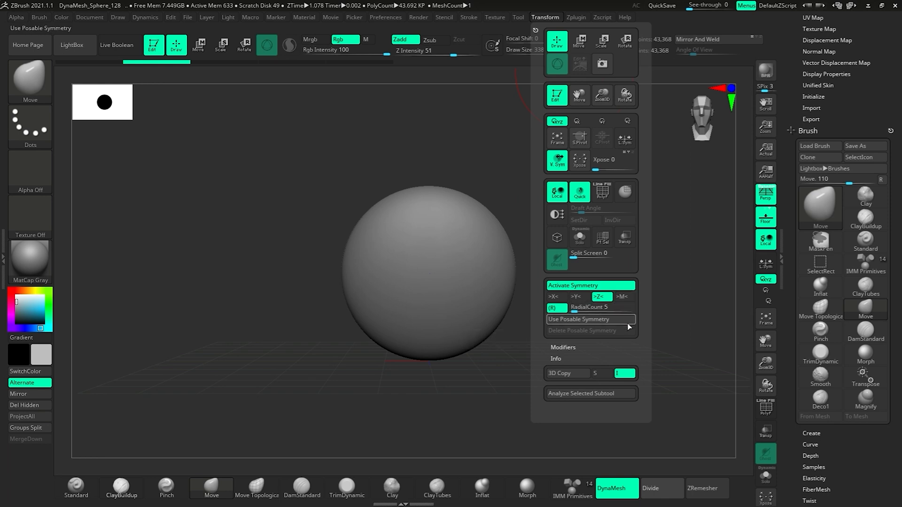
left_click(485, 223)
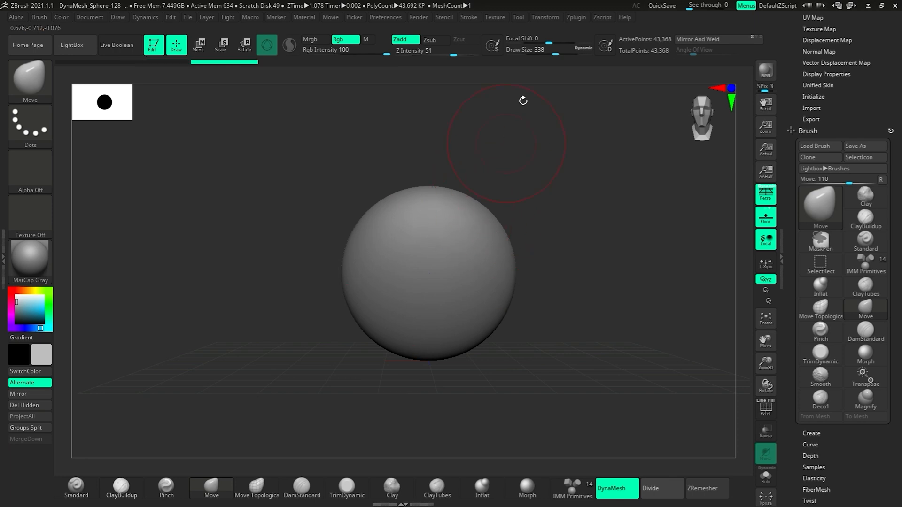
Turn off radial symmetry, use X and mirror symmetry, and pull two ear shapes up from the sphere
left_click(553, 19)
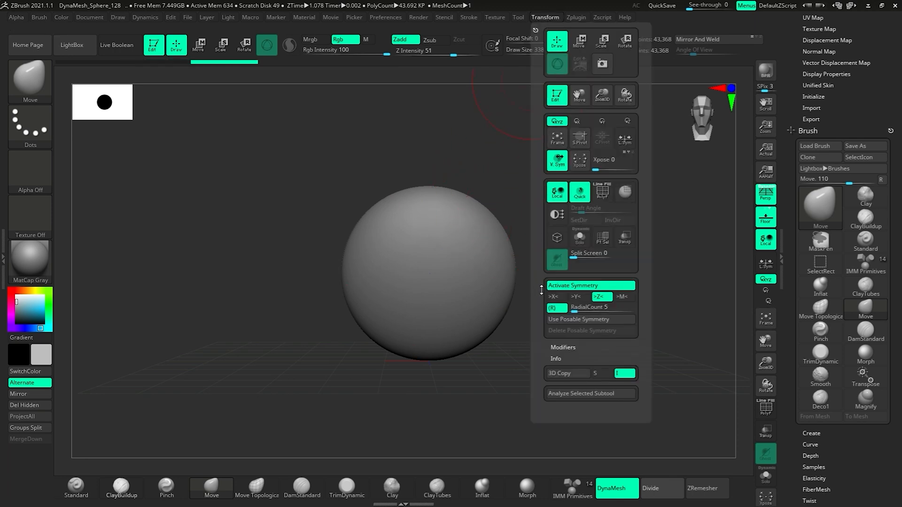
left_click(555, 308)
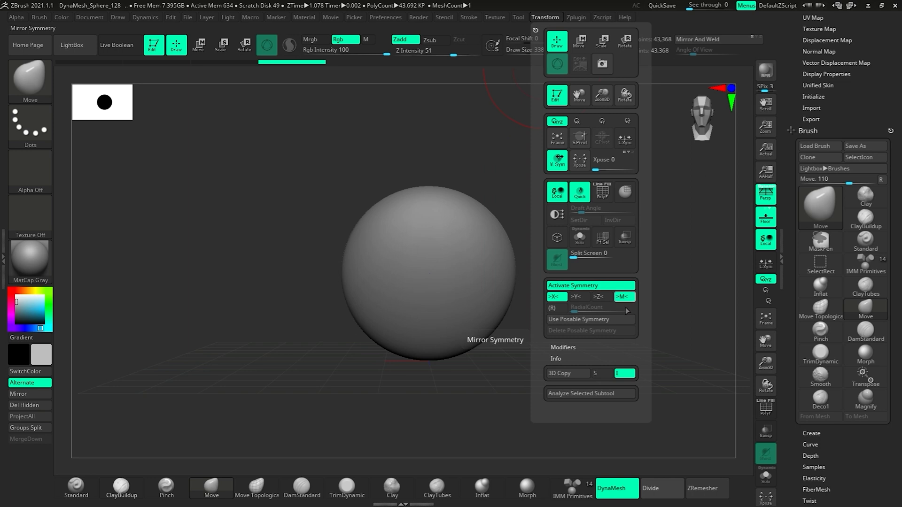
mouse_move(475, 238)
left_mouse_down()
mouse_move(540, 169)
mouse_move(517, 100)
mouse_move(540, 70)
left_mouse_up()
Turn off mirror symmetry, try pulling the underside of the shape down, and undo all Move strokes back to the sphere
left_click(559, 17)
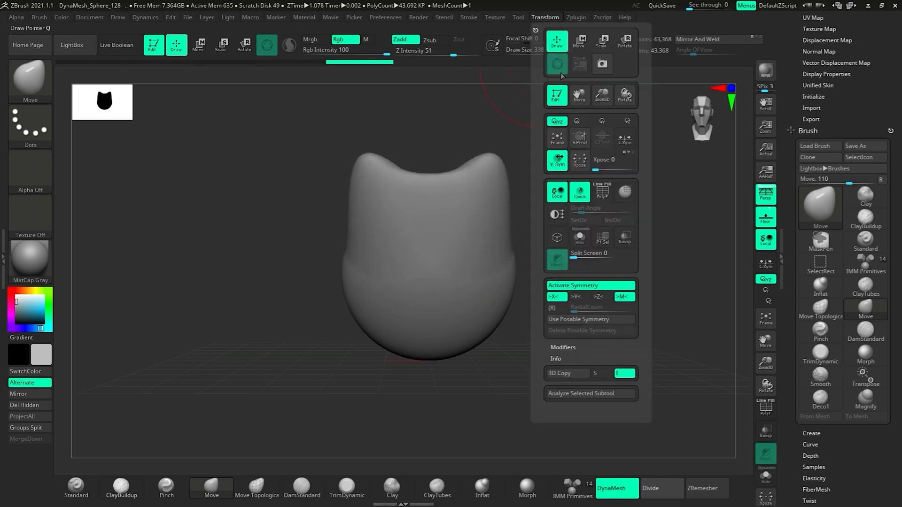
left_click(626, 297)
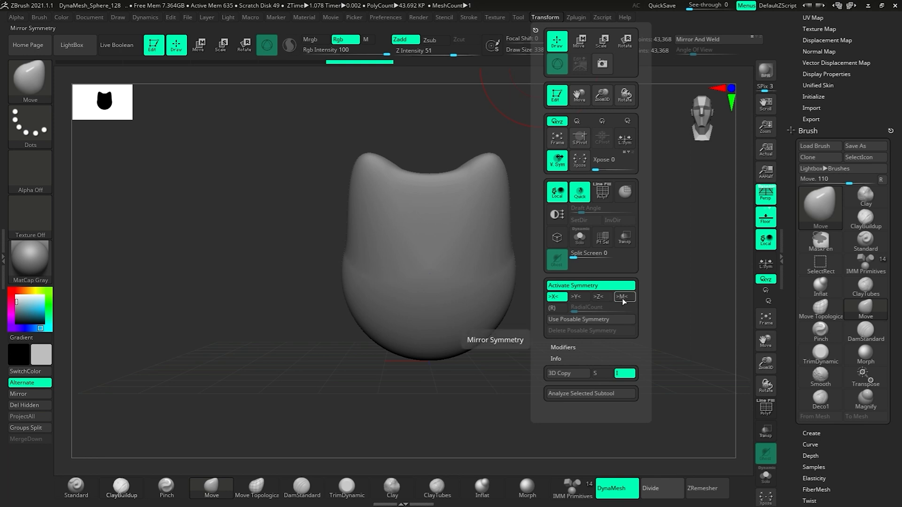
mouse_move(480, 335)
left_mouse_down()
mouse_move(526, 363)
mouse_move(538, 396)
mouse_move(368, 428)
mouse_move(581, 401)
mouse_move(458, 410)
mouse_move(478, 444)
left_mouse_up()
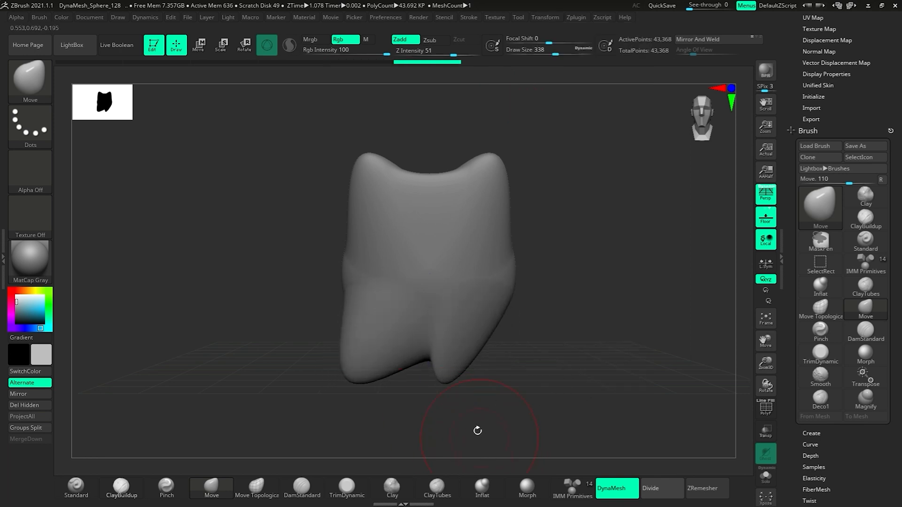
key("ctrl+z")
key("ctrl+z")
key("ctrl+z")
key("ctrl+z")
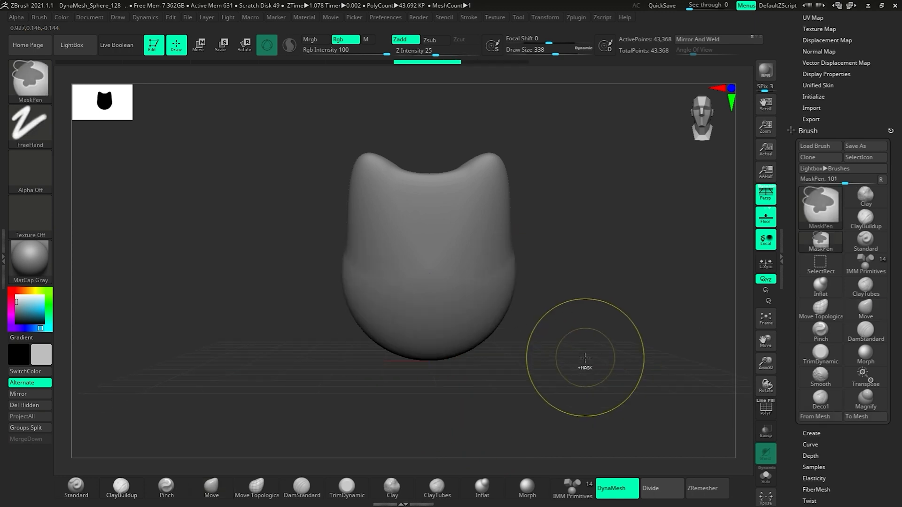
Turn mirror and radial symmetry back on, change the radial symmetry axis to Z, and return to the front view
left_click(545, 17)
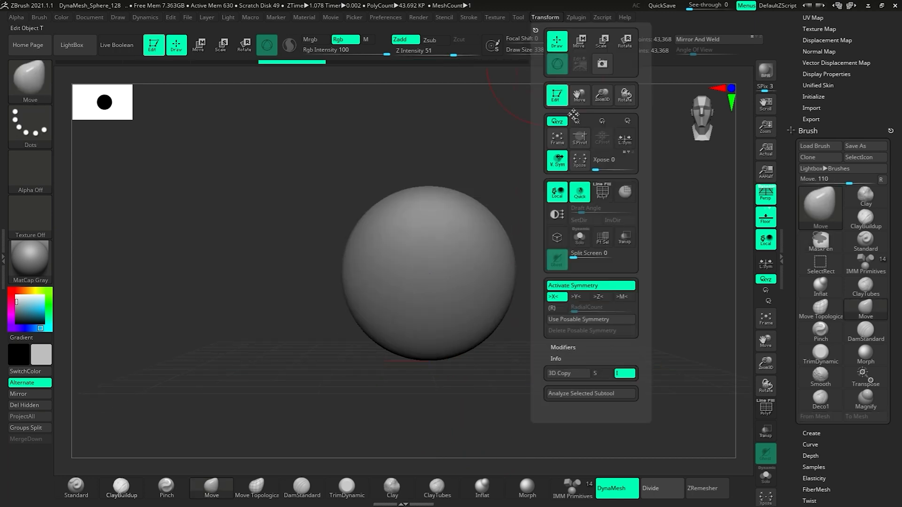
left_click(621, 297)
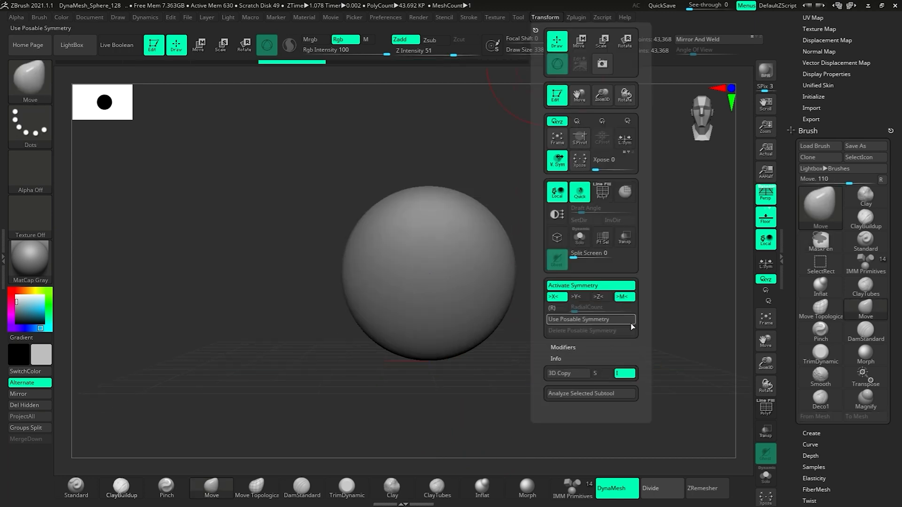
left_click(557, 309)
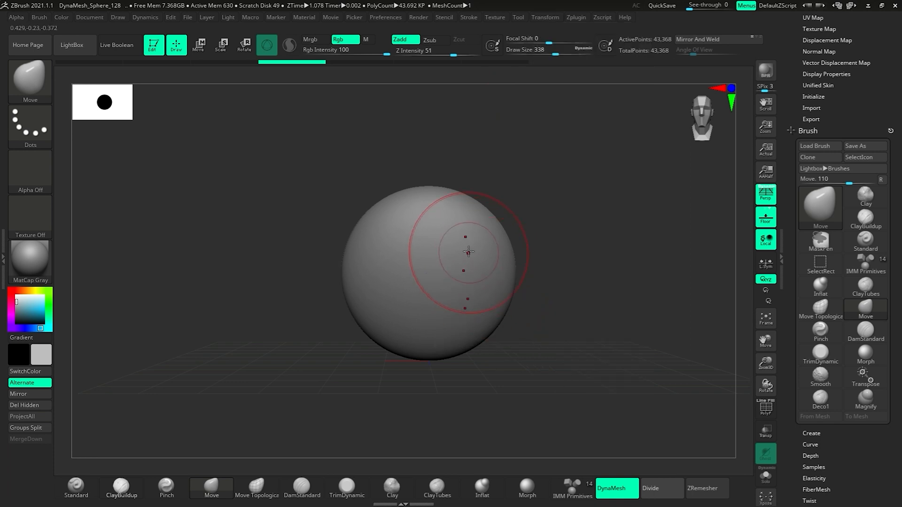
left_click_drag(528, 274, 451, 278)
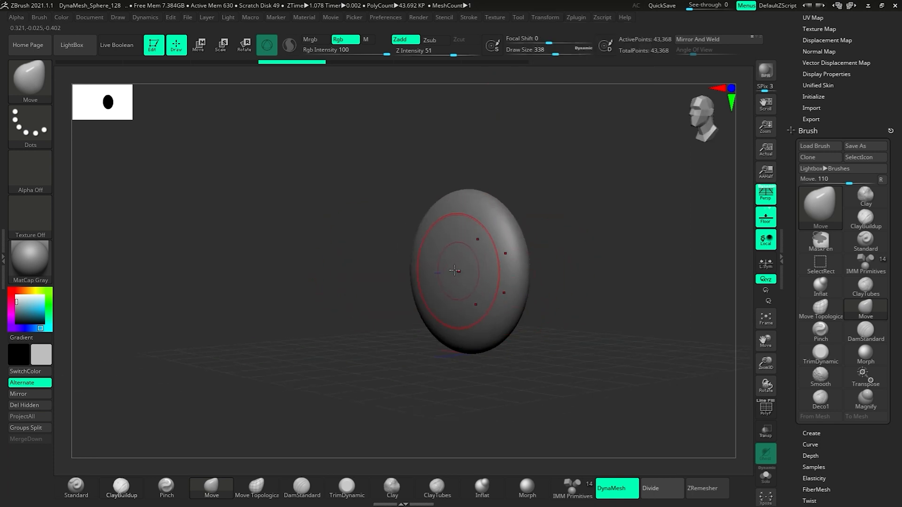
left_click(545, 17)
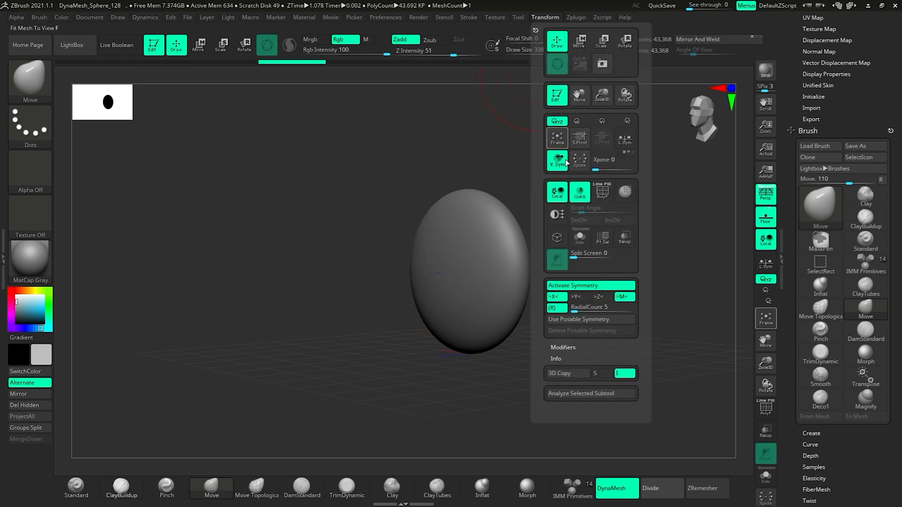
left_click(596, 297)
left_click_drag(491, 364, 540, 354, "shift")
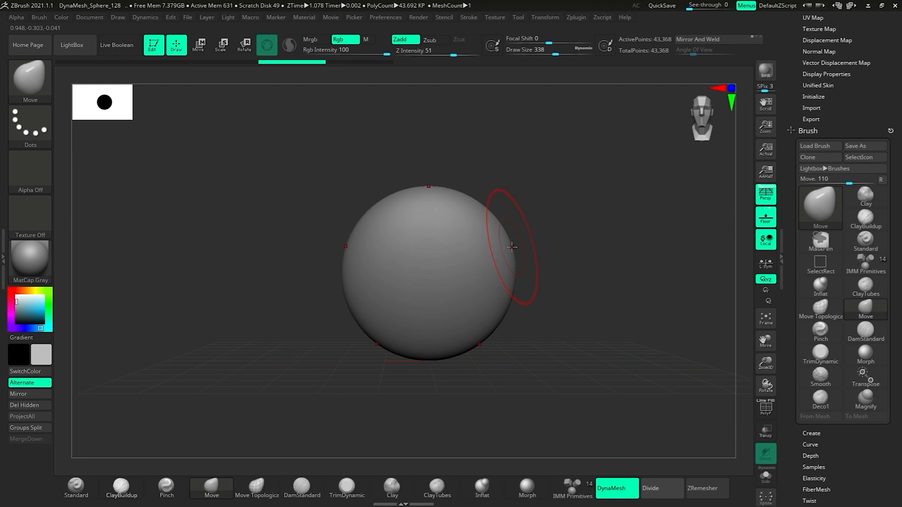
Pull the sphere into a five-armed star with the Move brush, and add and smooth ClayBuildup strokes around its centre
left_click_drag(512, 247, 596, 207)
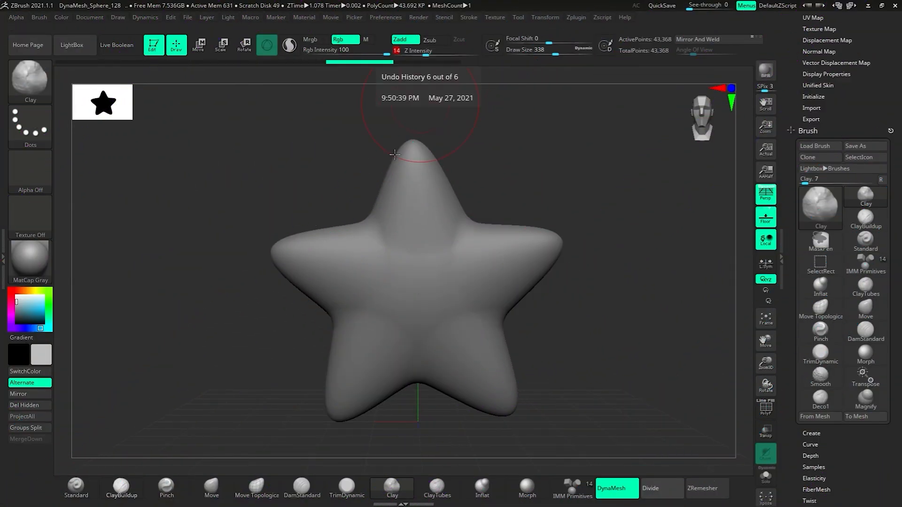
left_click(122, 487)
mouse_move(433, 276)
left_mouse_down()
mouse_move(494, 270)
mouse_move(480, 276)
left_mouse_up()
mouse_move(429, 288)
left_mouse_down("shift")
mouse_move(489, 273)
mouse_move(482, 308)
left_mouse_up("shift")
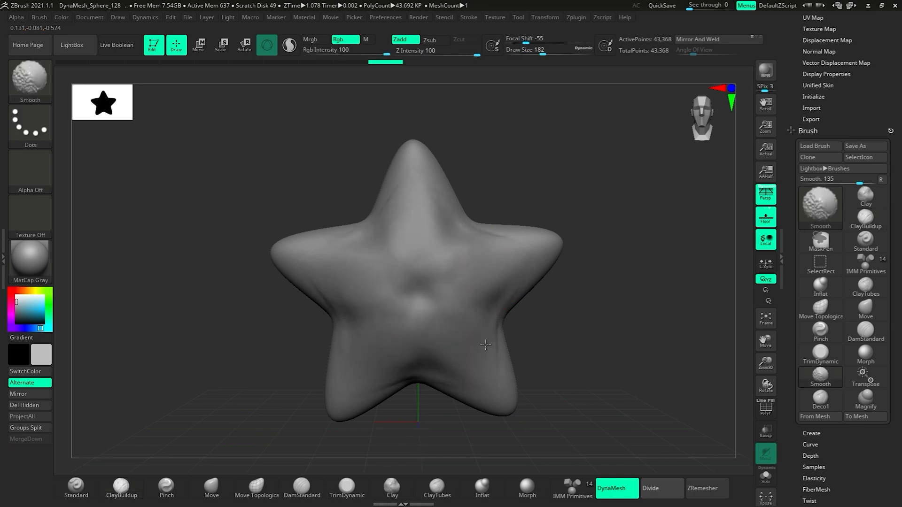
Set ClayBuildup's Z Intensity to 5 and build up ridges from the star's centre along its five arms
mouse_move(426, 304)
left_mouse_down()
mouse_move(414, 303)
mouse_move(438, 309)
mouse_move(474, 360)
left_mouse_up()
left_click(414, 52)
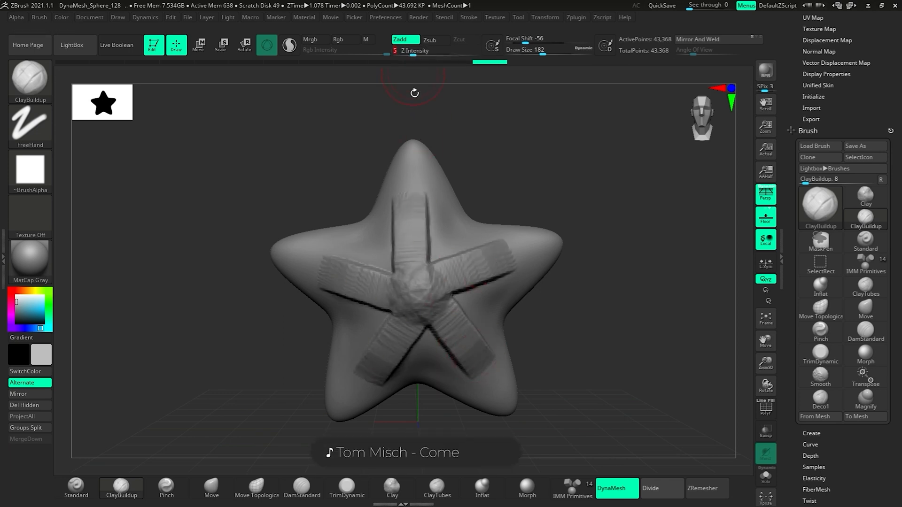
mouse_move(423, 329)
left_mouse_down()
mouse_move(451, 343)
mouse_move(446, 355)
mouse_move(446, 328)
mouse_move(487, 381)
left_mouse_up()
mouse_move(442, 312)
left_mouse_down()
mouse_move(423, 294)
mouse_move(435, 294)
left_mouse_up()
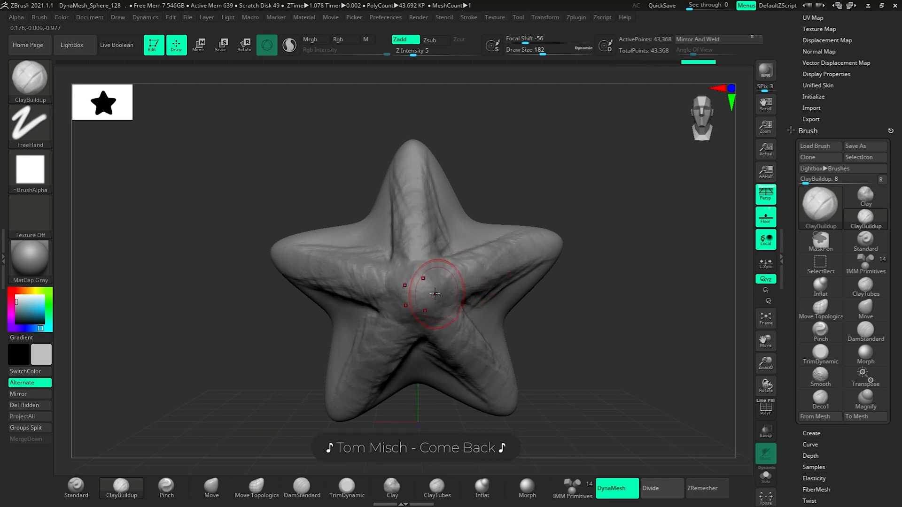
Smooth the built-up ridges on the star's arms and flatten them along the centre line with TrimDynamic
mouse_move(454, 352)
left_mouse_down("shift")
mouse_move(461, 355)
mouse_move(517, 278)
mouse_move(496, 255)
left_mouse_up("shift")
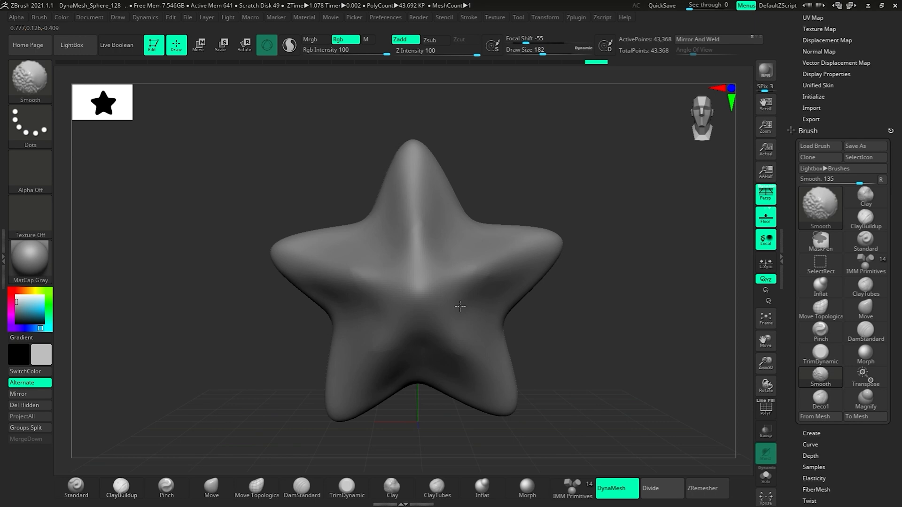
left_click(347, 489)
mouse_move(417, 294)
left_mouse_down()
mouse_move(467, 333)
mouse_move(422, 254)
left_mouse_up()
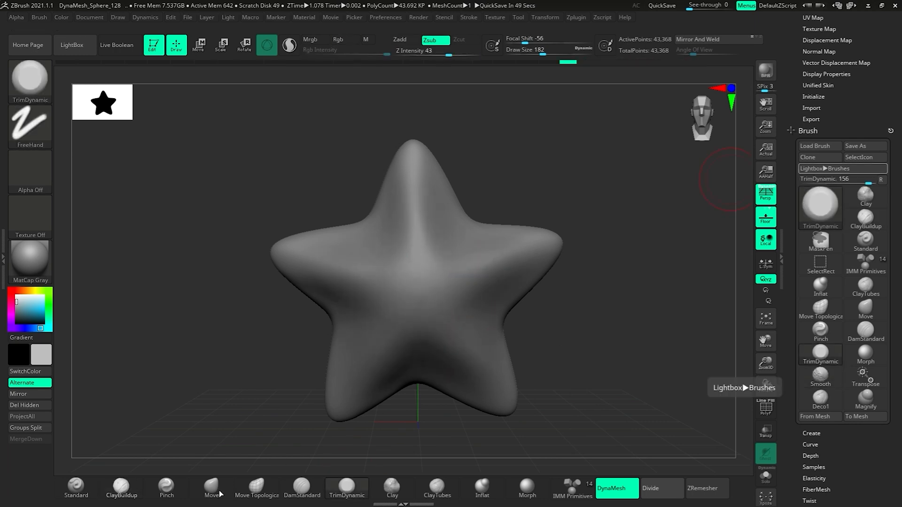
Switch to the Move brush with a Draw Size of 445 and display the polyframe on the whole star
key("b")
key("m")
key("v")
left_click_drag(589, 268, 625, 281)
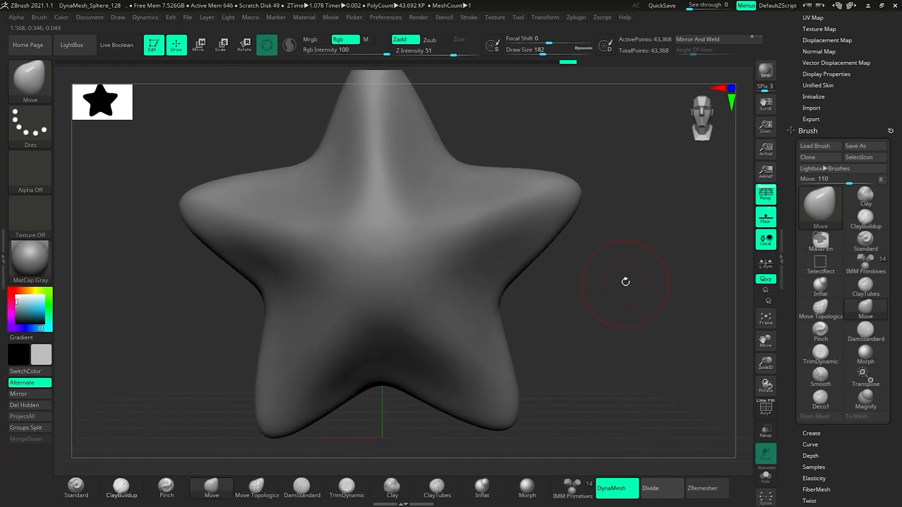
left_click(765, 409)
left_click(766, 318)
left_click_drag(624, 242, 561, 313)
key("f")
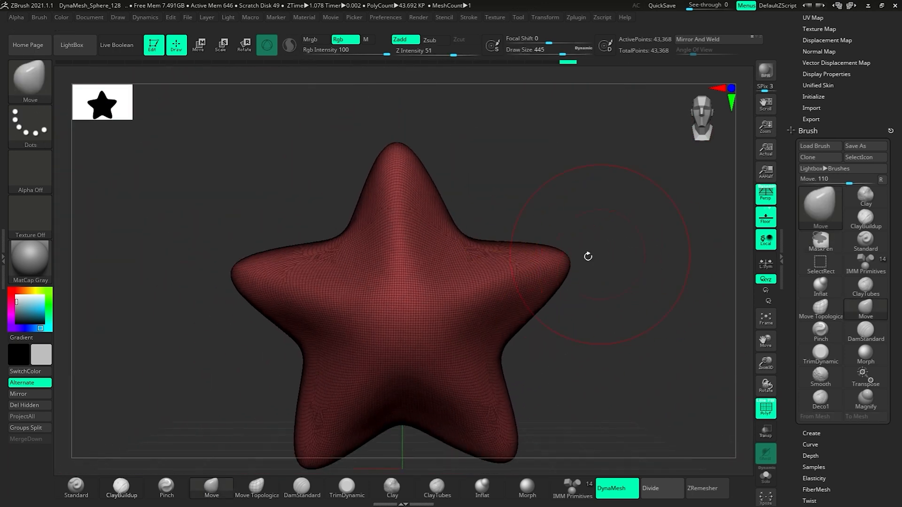
Pull the star's five arms out longer with the Move brush, inspect the stretched polygons, and hide the polyframe
left_click_drag(614, 242, 692, 219)
right_click_drag(663, 281, 725, 405, "ctrl")
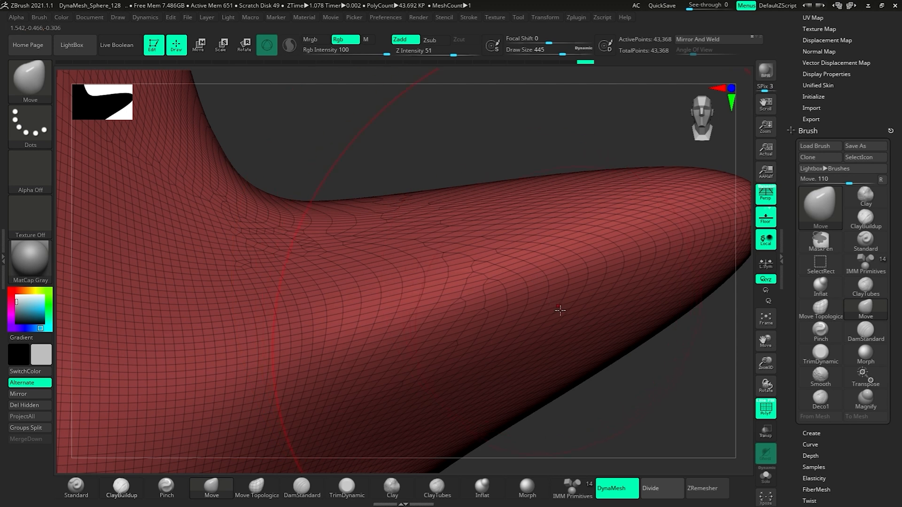
key("f")
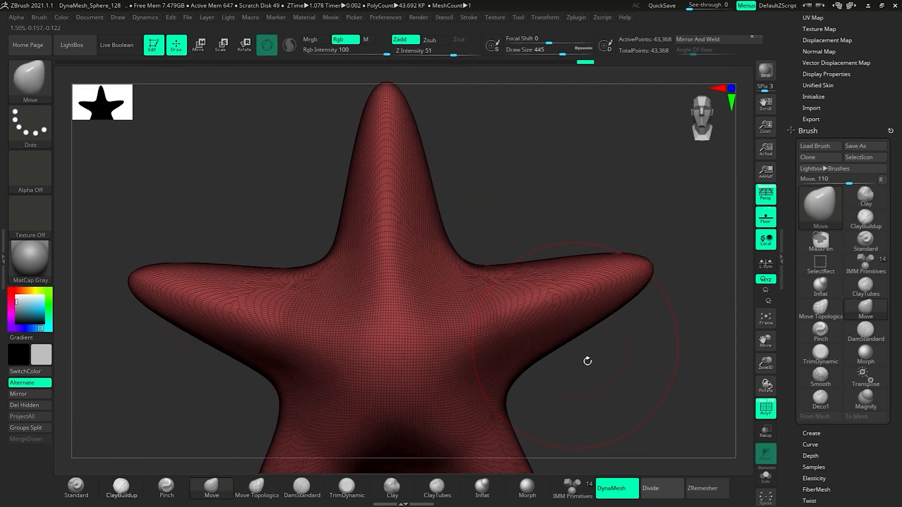
left_click_drag(650, 278, 661, 270)
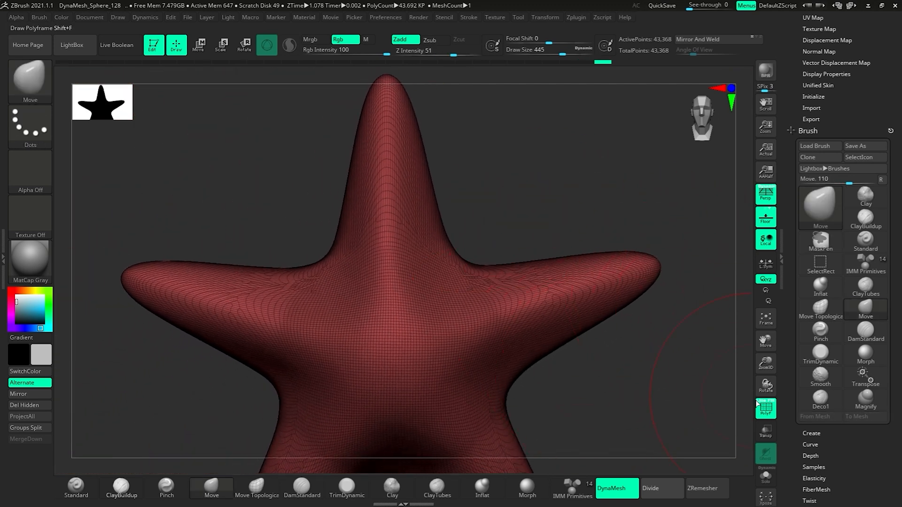
left_click(758, 405)
left_click_drag(640, 399, 551, 325)
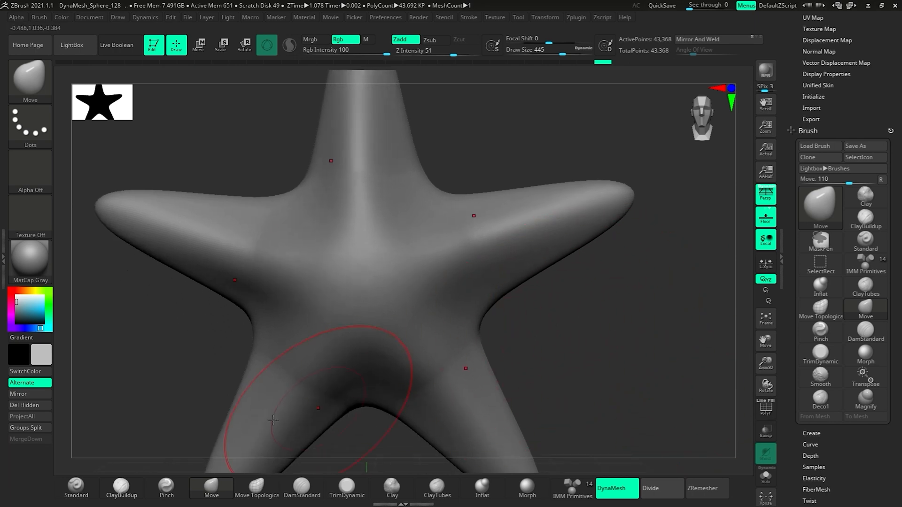
Set ClayBuildup's Draw Size to 116 and try strokes across the star's arms and around its centre
left_click(124, 487)
key("s")
mouse_move(496, 250)
left_mouse_down()
mouse_move(477, 250)
mouse_move(513, 231)
mouse_move(535, 254)
mouse_move(525, 209)
mouse_move(540, 275)
left_mouse_up()
key("s")
mouse_move(568, 241)
right_mouse_down("ctrl")
mouse_move(629, 330)
mouse_move(568, 241)
right_mouse_up("ctrl")
mouse_move(430, 258)
left_mouse_down()
mouse_move(398, 294)
mouse_move(479, 258)
left_mouse_up()
Smooth the ClayBuildup test strokes around the star's centre and on its stretched arms
left_click_drag(433, 275, 405, 285, "shift")
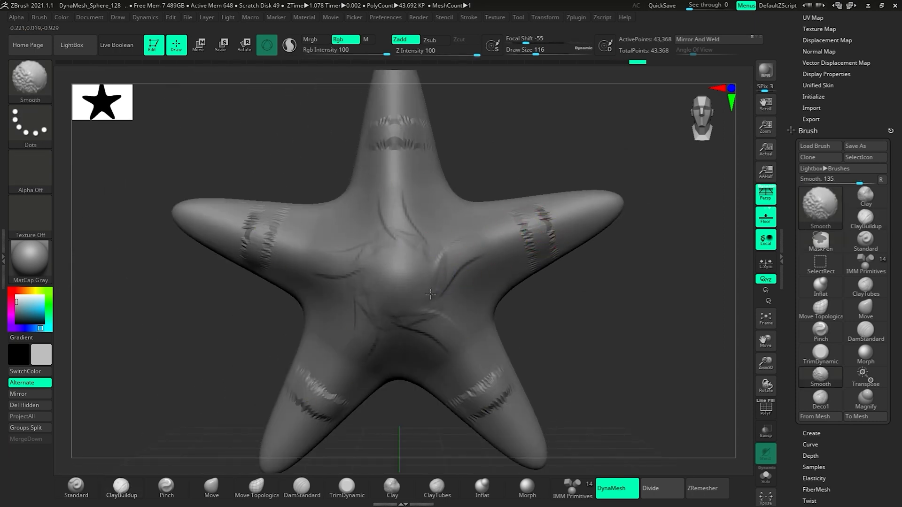
left_click_drag(523, 221, 557, 218, "shift")
right_click_drag(558, 219, 626, 337, "ctrl")
left_click_drag(503, 179, 496, 165, "shift")
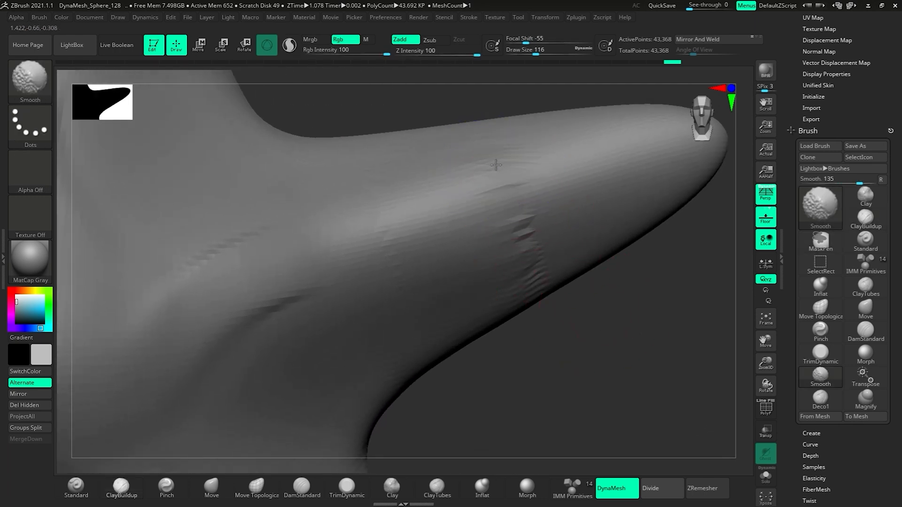
right_click_drag(516, 284, 489, 260, "ctrl")
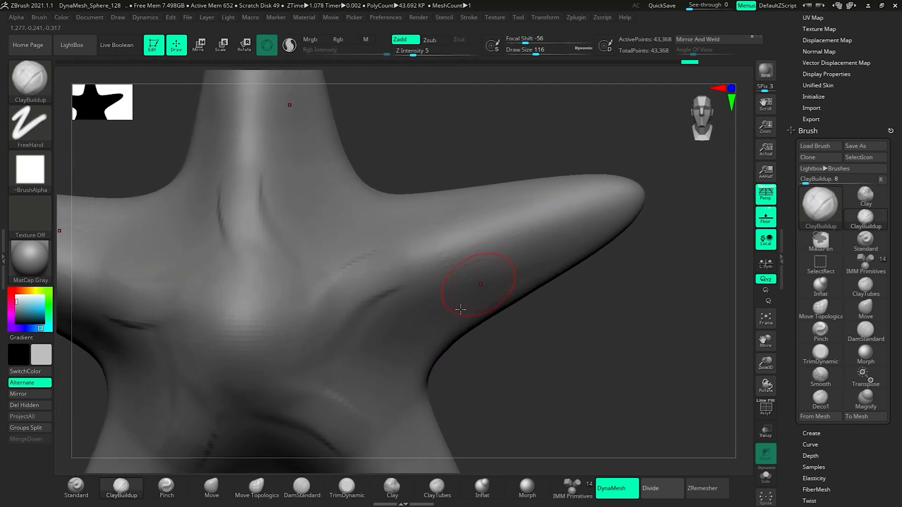
Try DamStandard grooves at Draw Size 68 across the arms and out from the centre, and undo all test strokes
left_click(298, 493)
key("s")
left_click_drag(481, 251, 472, 250)
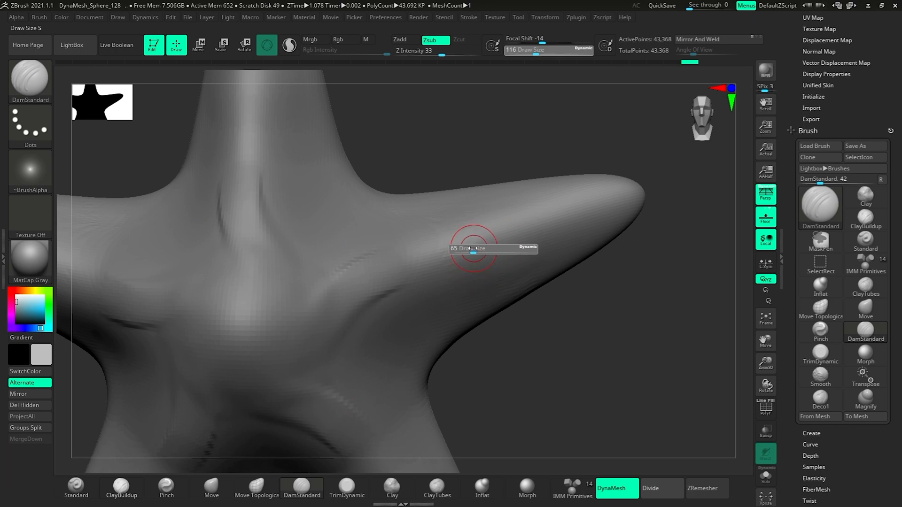
left_click_drag(476, 207, 507, 301)
mouse_move(506, 215)
right_mouse_down("ctrl")
mouse_move(552, 320)
mouse_move(499, 225)
right_mouse_up("ctrl")
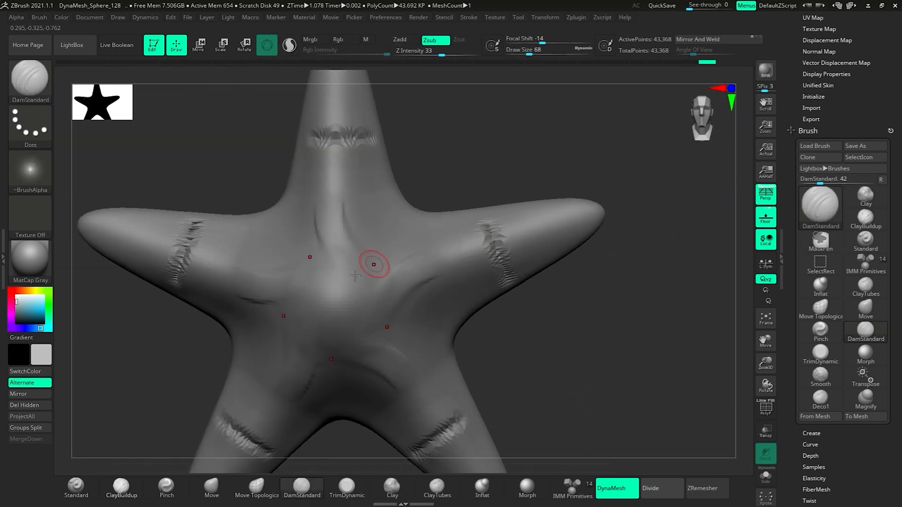
left_click_drag(336, 287, 411, 355)
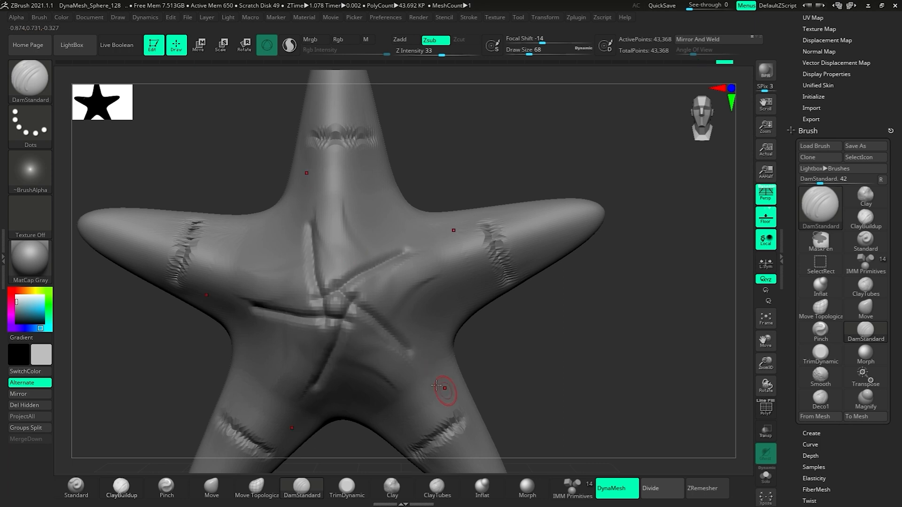
right_click_drag(399, 337, 522, 339, "ctrl")
right_click_drag(645, 314, 494, 388, "alt")
right_click_drag(485, 314, 504, 299, "ctrl")
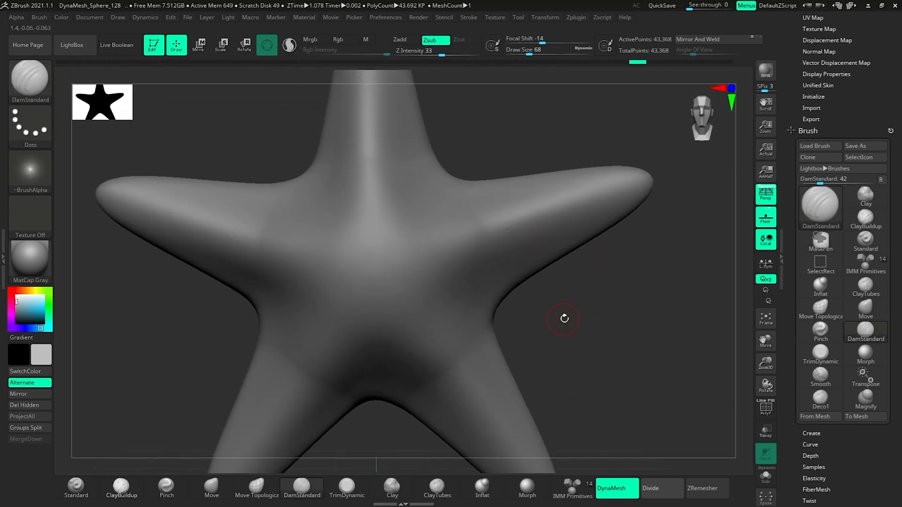
Show the polyframe and examine the stretched polygons along one arm of the star up close
left_click_drag(560, 295, 553, 303)
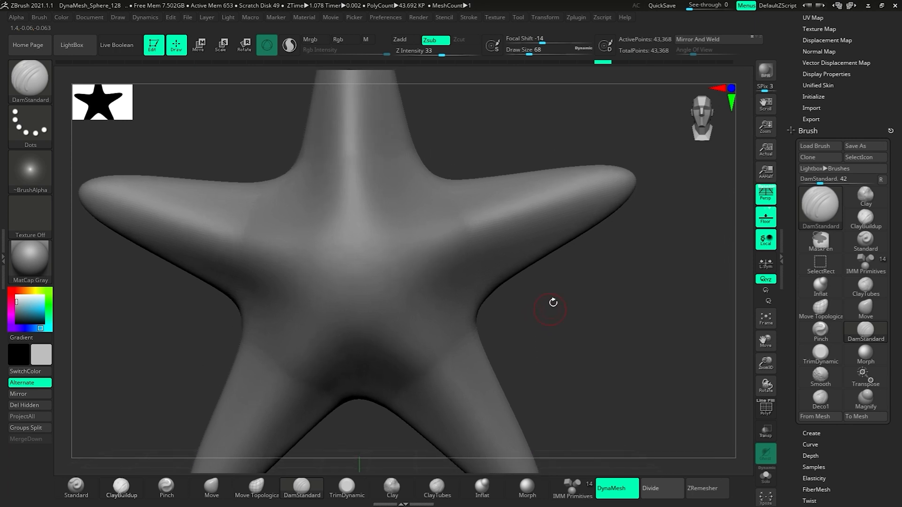
left_click(766, 414)
right_click_drag(631, 346, 540, 364, "alt")
right_click_drag(550, 239, 574, 291, "ctrl")
left_click_drag(574, 291, 570, 298)
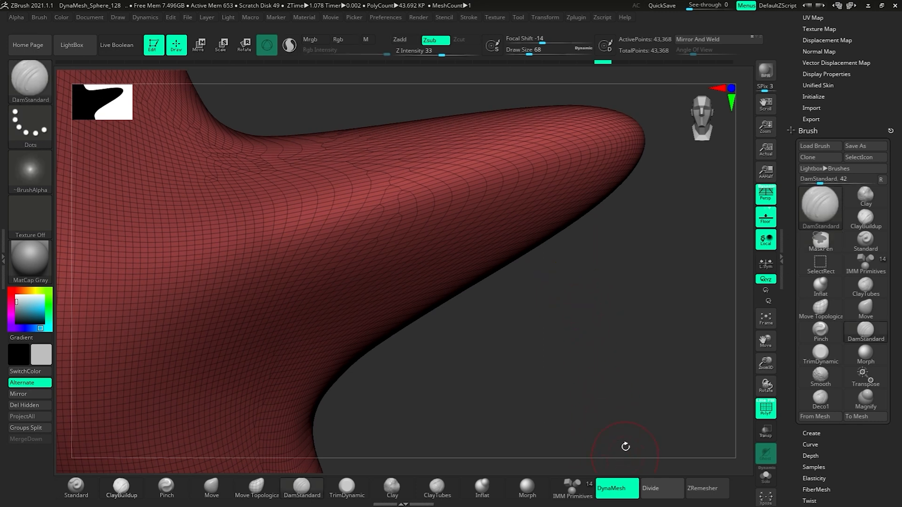
Open the DynaMesh geometry settings, set the Resolution to 72, and remesh the star
left_click_drag(788, 93, 804, 193)
left_click(810, 182)
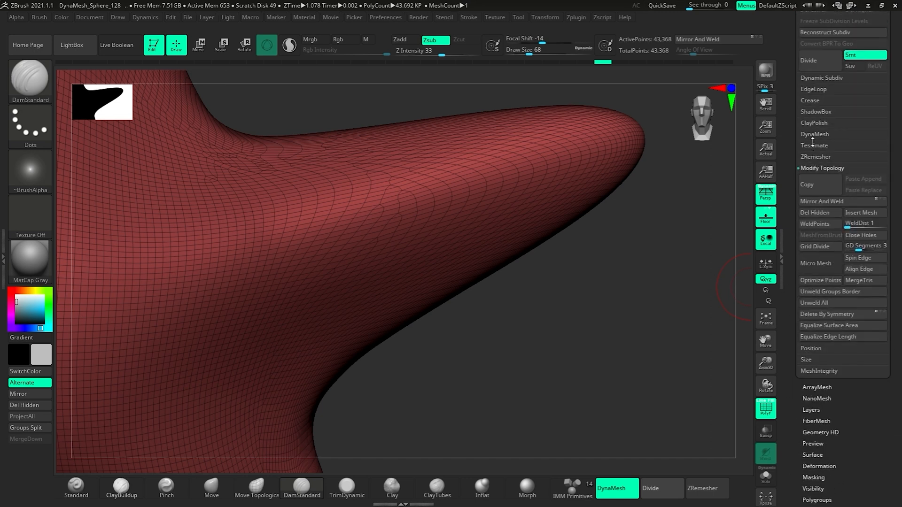
left_click(815, 135)
left_click_drag(793, 158, 776, 186)
left_click(815, 233)
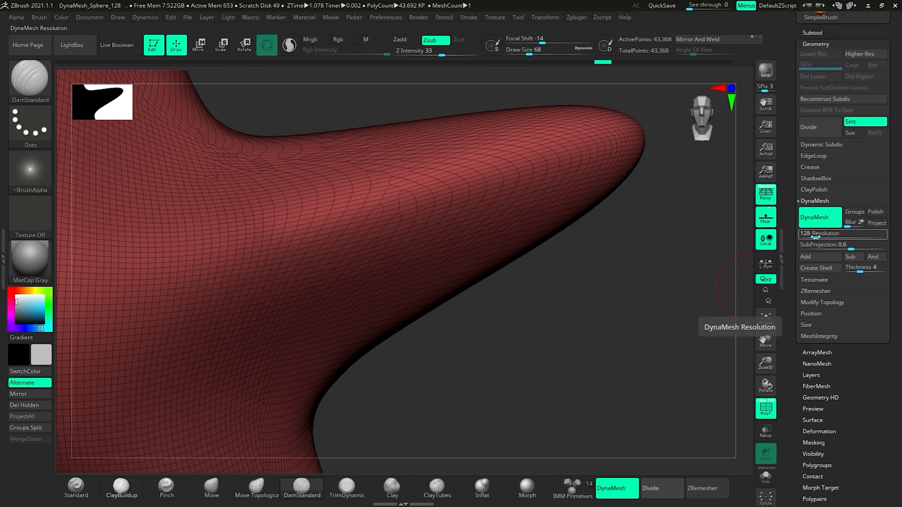
left_click_drag(817, 237, 818, 237)
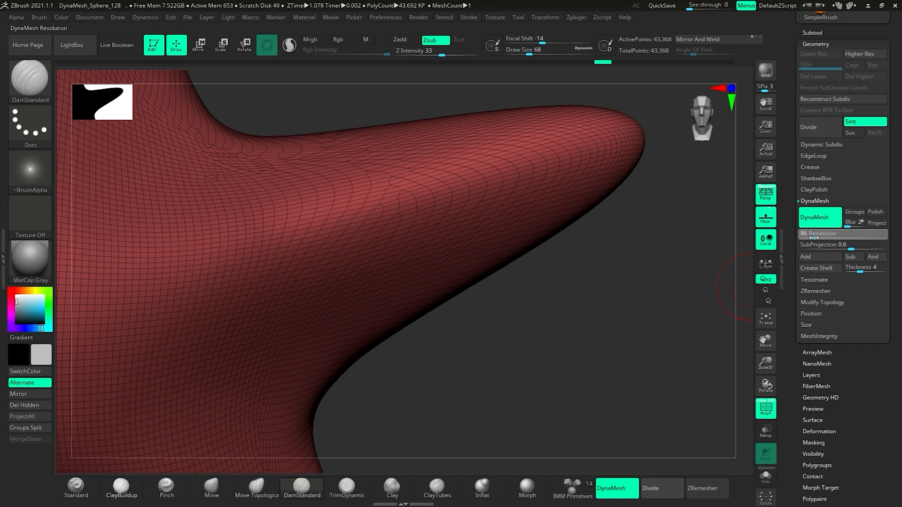
left_click_drag(815, 238, 821, 235)
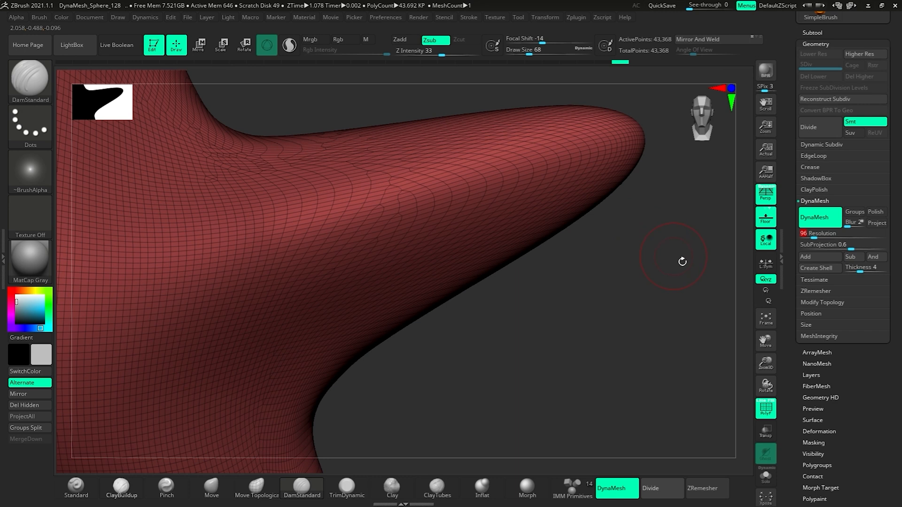
left_click_drag(815, 237, 812, 238)
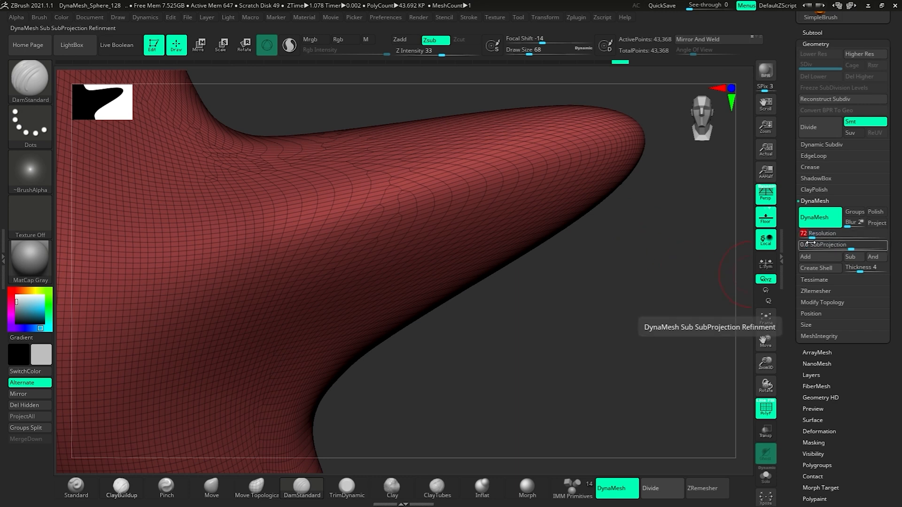
left_click_drag(600, 278, 680, 381, "ctrl")
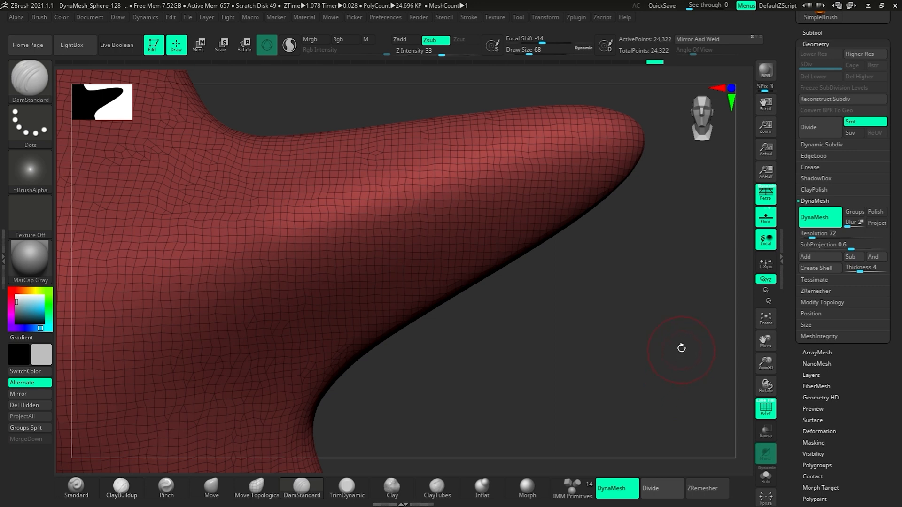
Try remeshing the star at a DynaMesh Resolution of 40, and undo the test
left_click_drag(812, 238, 807, 238)
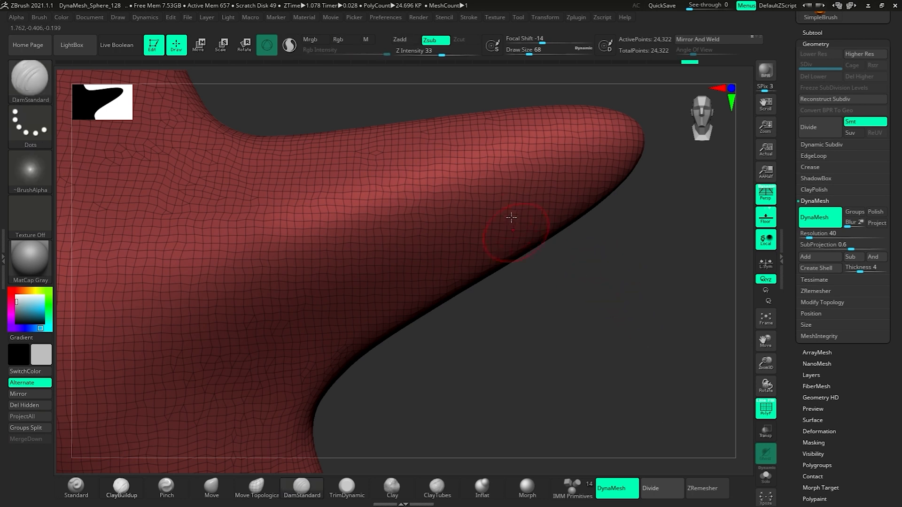
left_click_drag(689, 399, 696, 407, "ctrl")
key("ctrl+z")
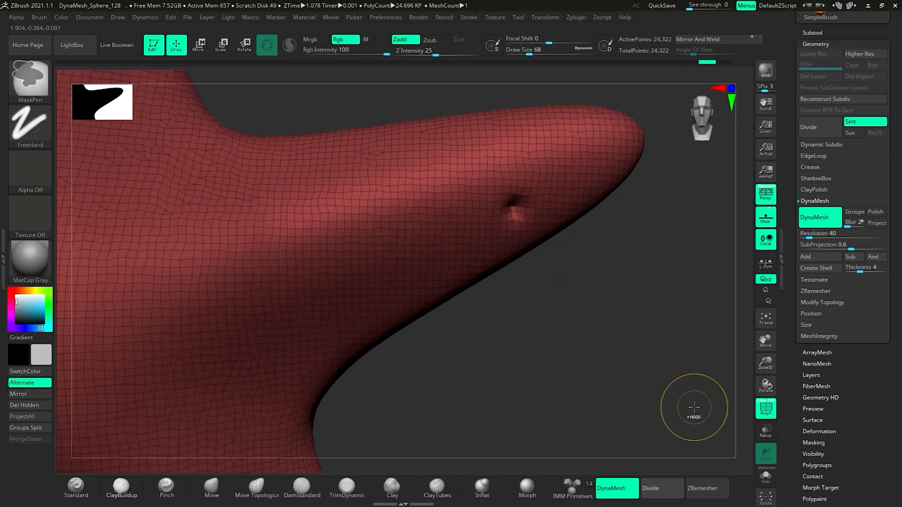
Set the DynaMesh Resolution to 96 and try to remesh the star without sculpting on it first
left_click_drag(809, 238, 813, 236)
mouse_move(573, 322)
right_mouse_down("ctrl")
mouse_move(543, 284)
mouse_move(562, 322)
right_mouse_up("ctrl")
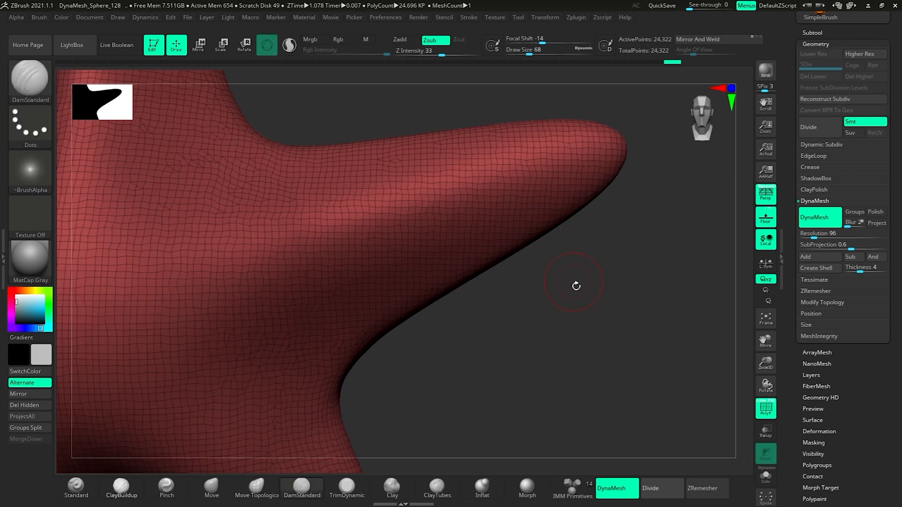
right_click_drag(611, 285, 599, 311, "alt")
mouse_move(556, 193)
right_mouse_down("ctrl")
mouse_move(573, 232)
mouse_move(554, 207)
mouse_move(556, 219)
right_mouse_up("ctrl")
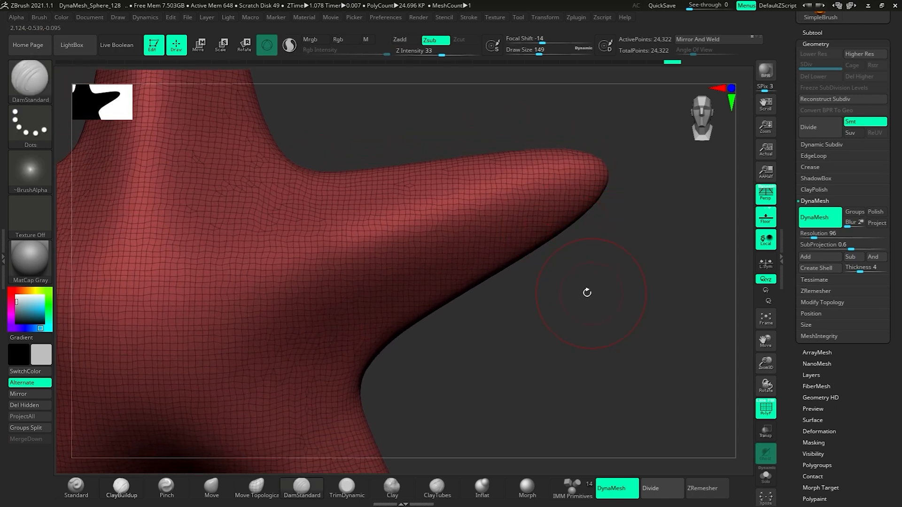
key("ctrl")
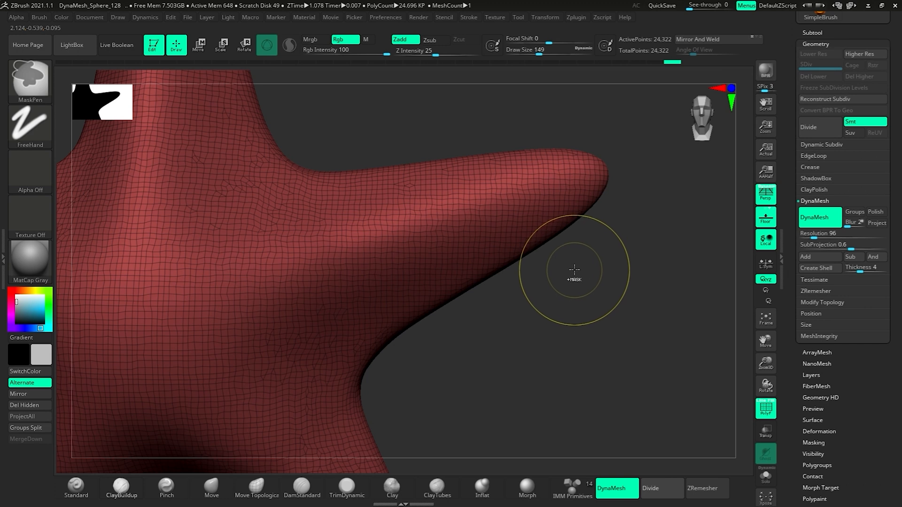
left_click_drag(594, 289, 679, 374, "ctrl")
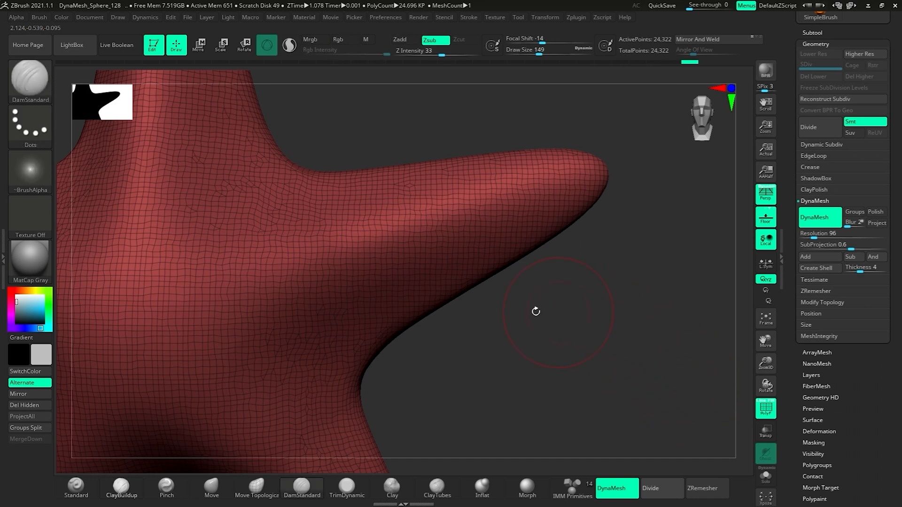
Add a ClayBuildup stroke along one arm, raise the DynaMesh Resolution, and remesh the star more densely
left_click(134, 488)
left_click_drag(543, 196, 559, 192)
left_click(815, 236)
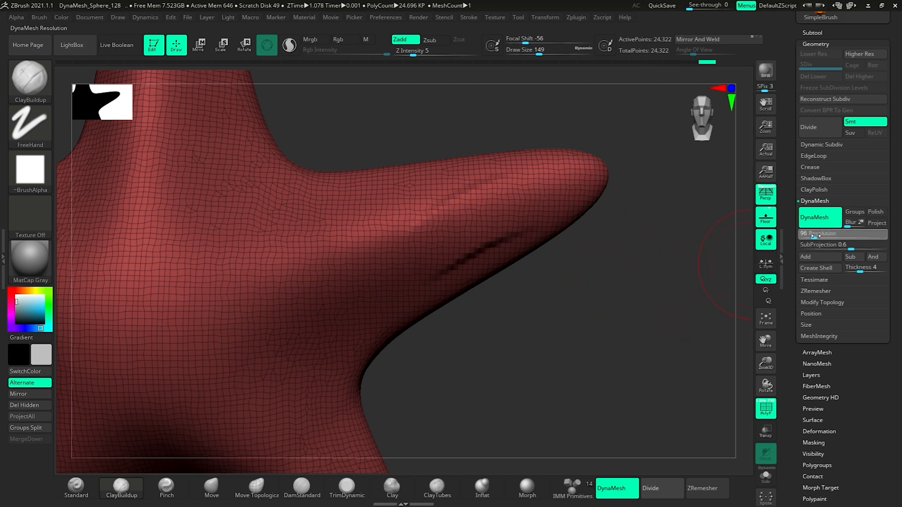
left_click_drag(824, 236, 822, 236)
left_click_drag(605, 271, 729, 430, "ctrl")
Set the DynaMesh Resolution to 40, try to remesh the dense star, and undo back to the coarser mesh
right_click_drag(628, 282, 725, 253, "ctrl")
left_click_drag(821, 236, 809, 236)
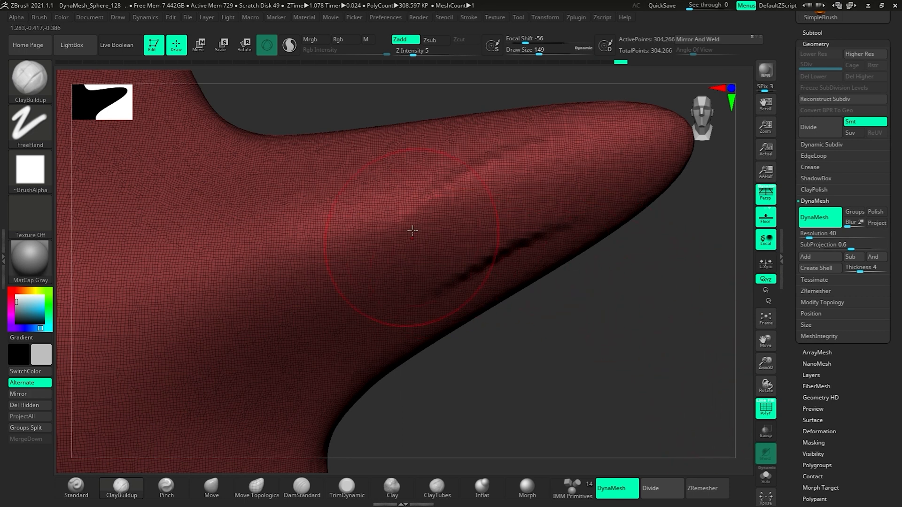
left_click_drag(573, 323, 606, 349, "ctrl")
mouse_move(653, 326)
right_mouse_down("ctrl")
mouse_move(654, 339)
mouse_move(630, 301)
mouse_move(643, 313)
right_mouse_up("ctrl")
key("ctrl+z")
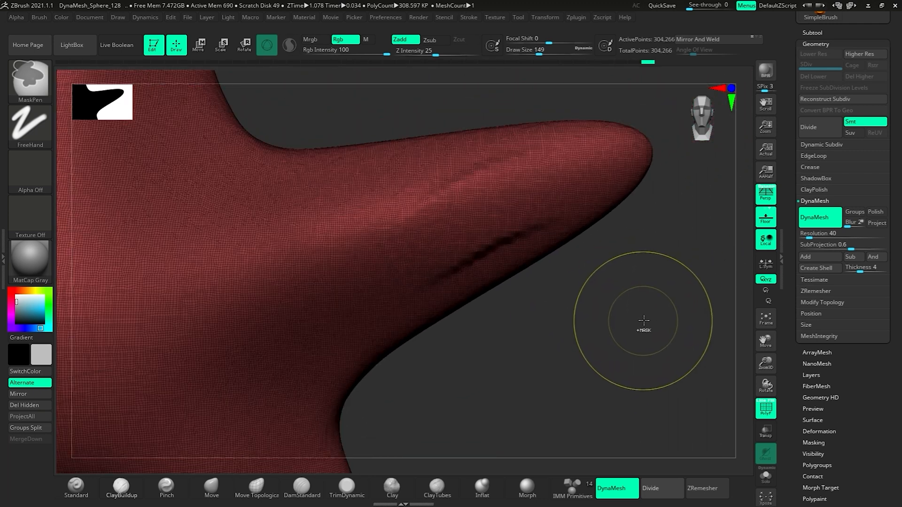
left_click_drag(645, 322, 643, 328, "ctrl")
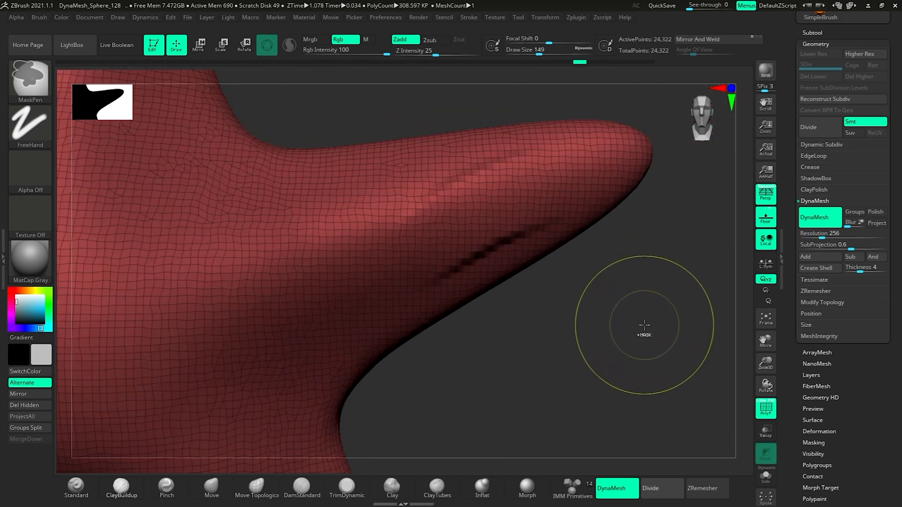
mouse_move(648, 350)
right_mouse_down("ctrl")
mouse_move(642, 356)
mouse_move(604, 332)
mouse_move(625, 354)
mouse_move(658, 362)
right_mouse_up("ctrl")
Turn off the polyframe display and carve DamStandard creases across the arms and around the star's center
left_click(765, 408)
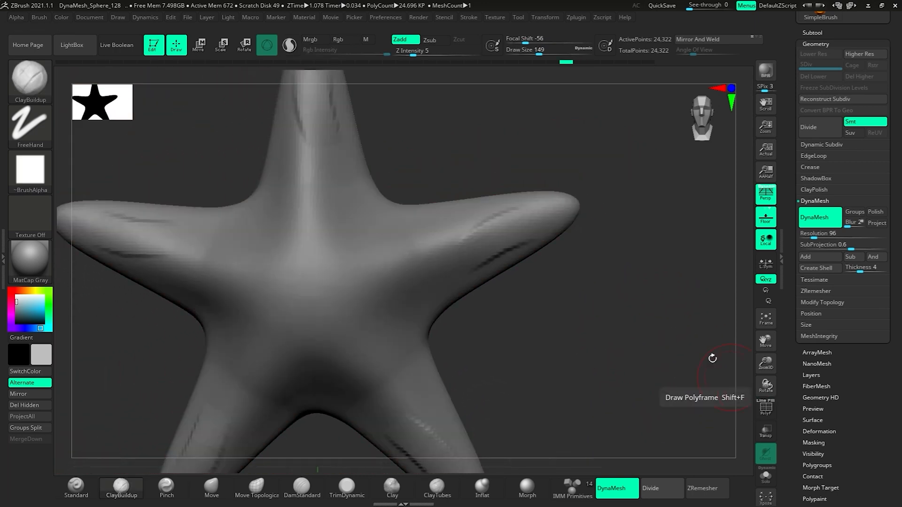
left_click(299, 497)
left_click_drag(485, 254, 481, 254)
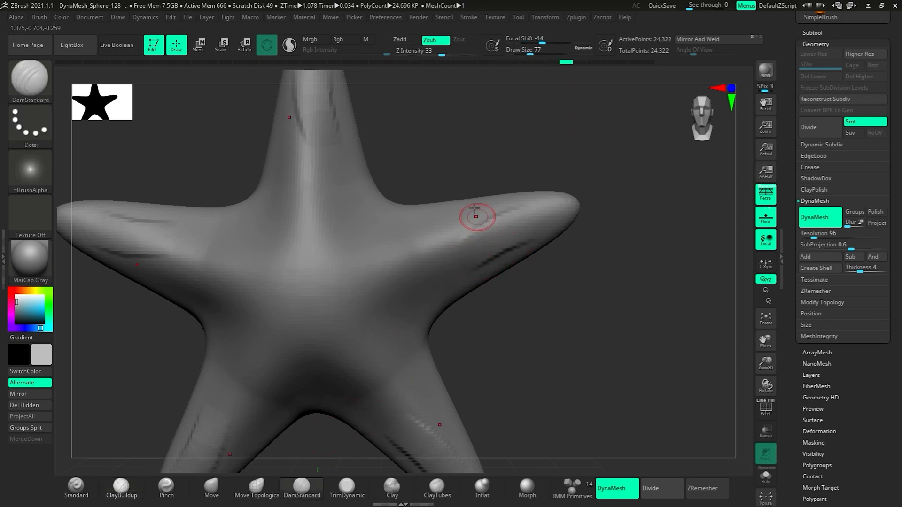
left_click_drag(472, 207, 517, 308)
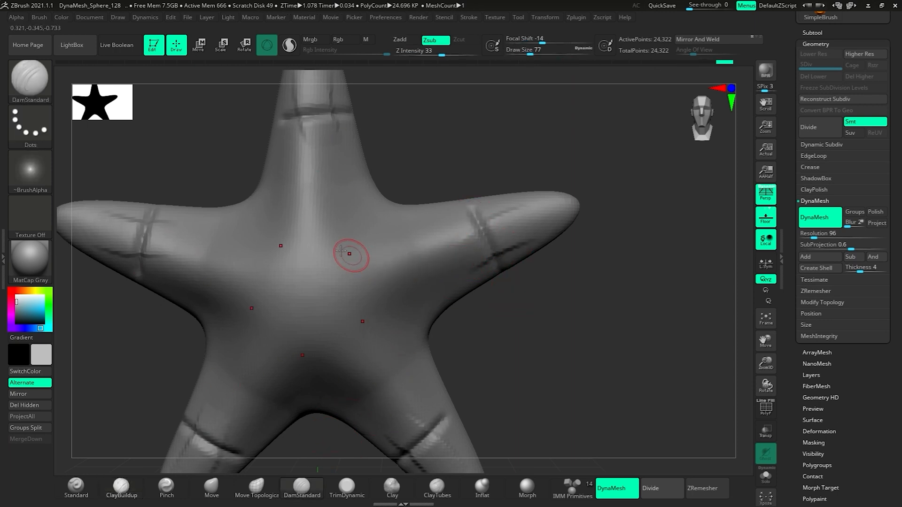
left_click_drag(332, 234, 375, 351)
mouse_move(507, 347)
right_mouse_down("ctrl")
mouse_move(546, 405)
mouse_move(514, 374)
right_mouse_up("ctrl")
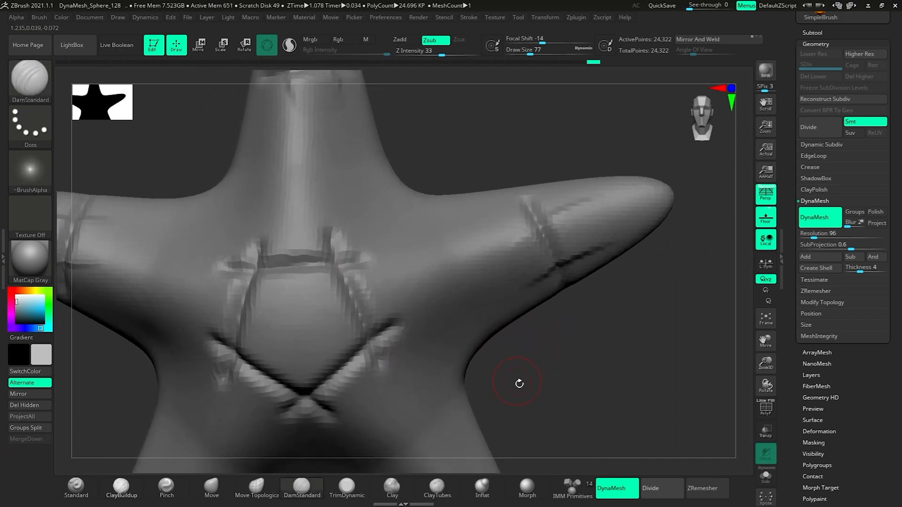
Undo the DamStandard creases and the earlier ClayBuildup marks on the arms
key("ctrl+z")
mouse_move(576, 383)
right_mouse_down("alt")
mouse_move(586, 337)
mouse_move(531, 317)
mouse_move(564, 334)
right_mouse_up("alt")
key("ctrl+z")
Build up soft mounds around the star's center with the ClayBuildup brush and smooth them
left_click(122, 489)
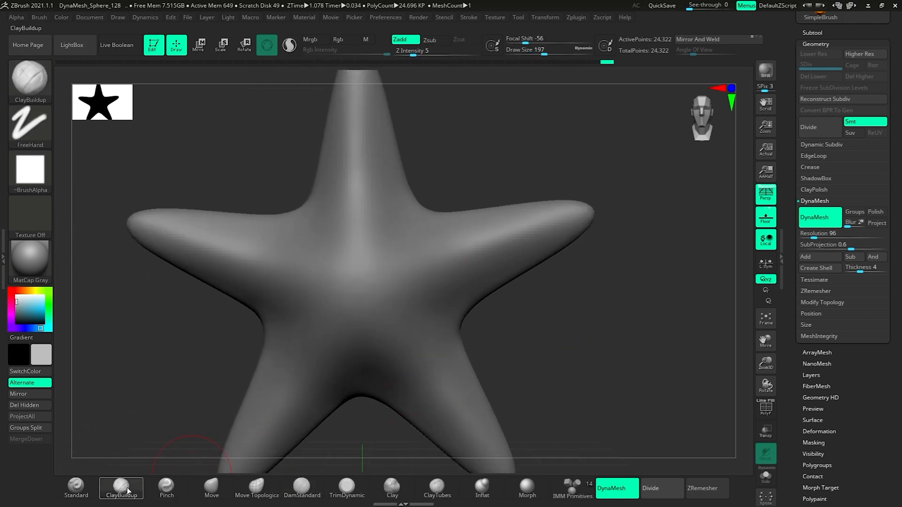
mouse_move(436, 265)
left_mouse_down()
mouse_move(437, 273)
mouse_move(429, 263)
left_mouse_up()
left_click_drag(374, 289, 362, 284)
left_click_drag(423, 285, 451, 282, "shift")
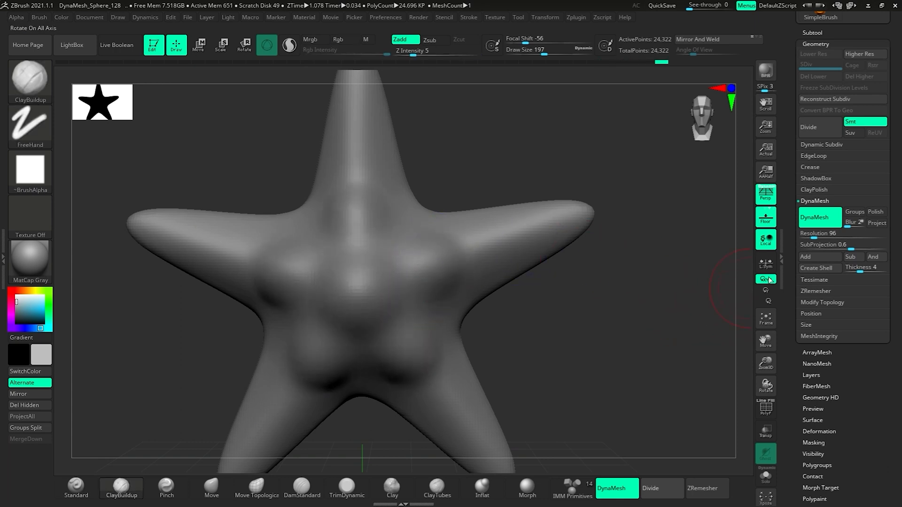
Set the DynaMesh Resolution to 272, remesh the star, and raise and smooth the mounds on the denser mesh
left_click_drag(818, 234, 827, 233)
left_click_drag(674, 346, 711, 389, "ctrl")
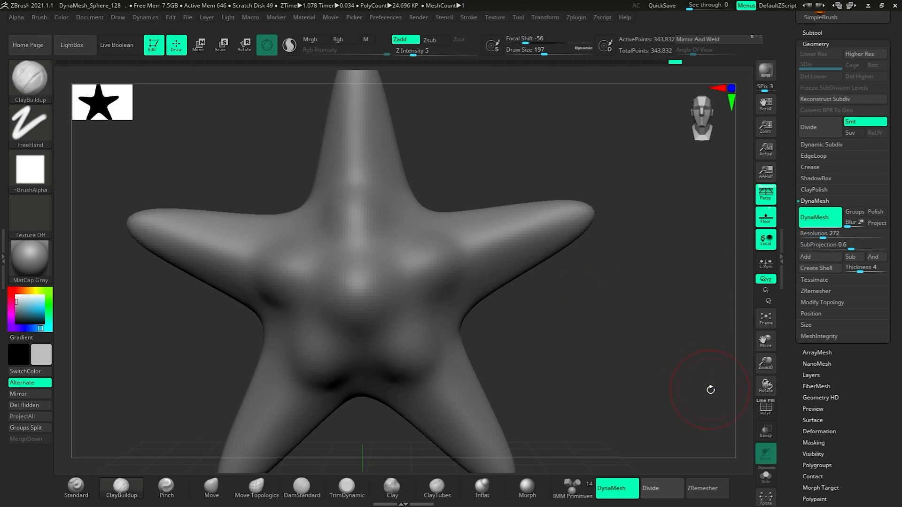
left_click_drag(439, 265, 416, 267)
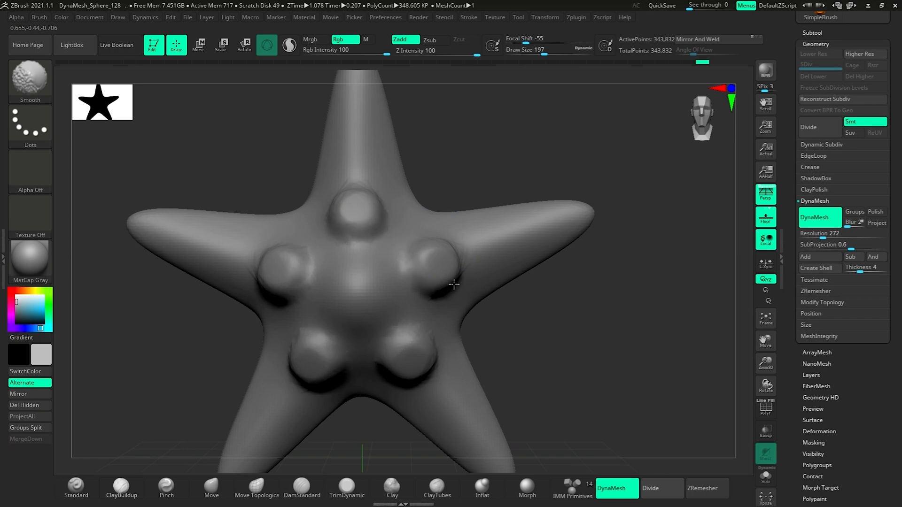
mouse_move(513, 288)
right_mouse_down()
mouse_move(461, 254)
mouse_move(533, 352)
right_mouse_up()
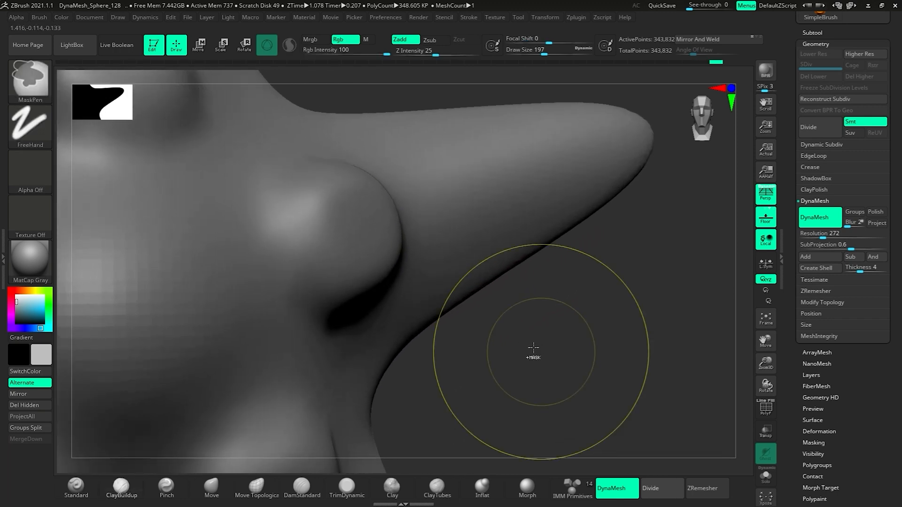
right_click_drag(445, 299, 468, 334)
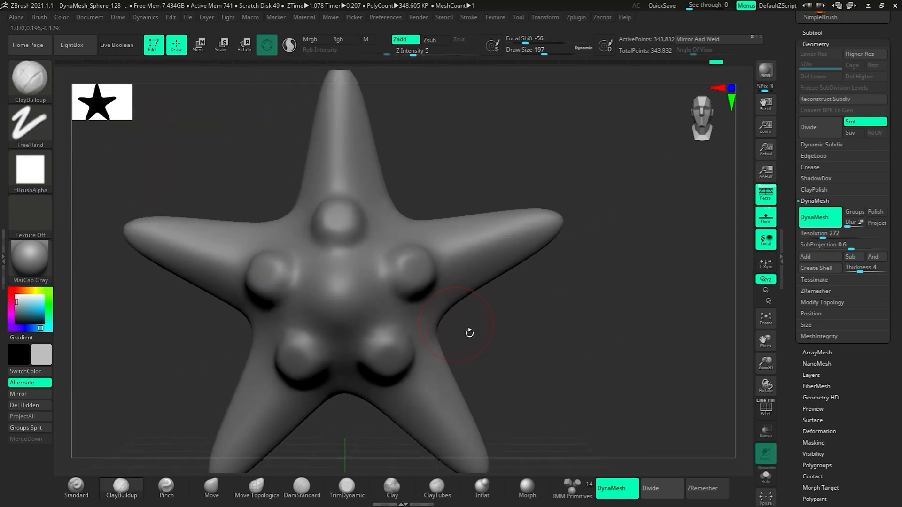
right_click_drag(517, 298, 502, 281)
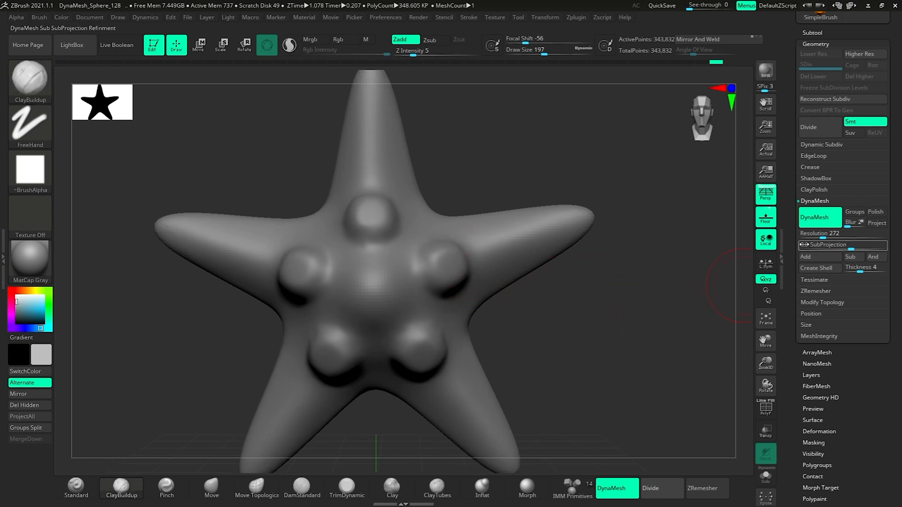
Undo the mounds and the dense remesh to return to the plain star
key("ctrl+z")
key("ctrl+z")
key("ctrl+z")
key("ctrl+z")
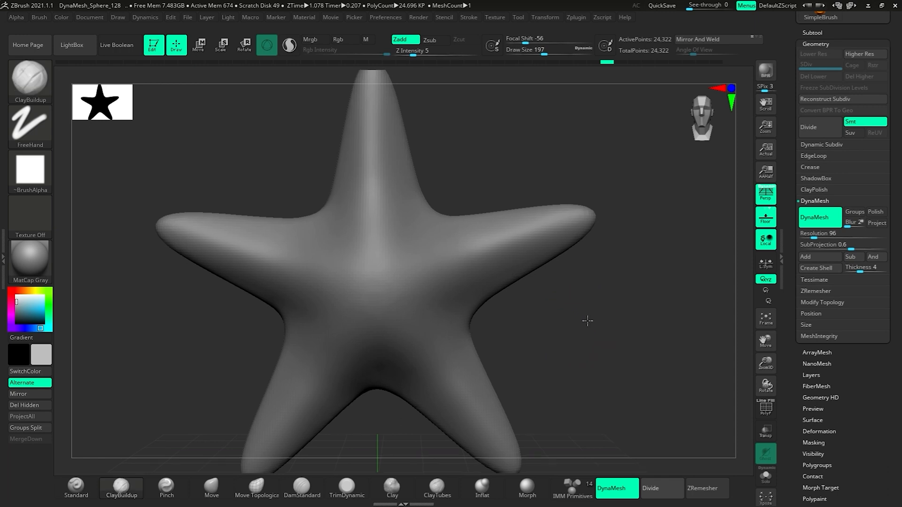
Reduce the Draw Size and add a ring of round bumps around the star's center with the Clay brush
right_click_drag(587, 321, 615, 323, "alt")
right_click_drag(568, 300, 548, 280, "ctrl")
right_click_drag(600, 326, 582, 323, "alt")
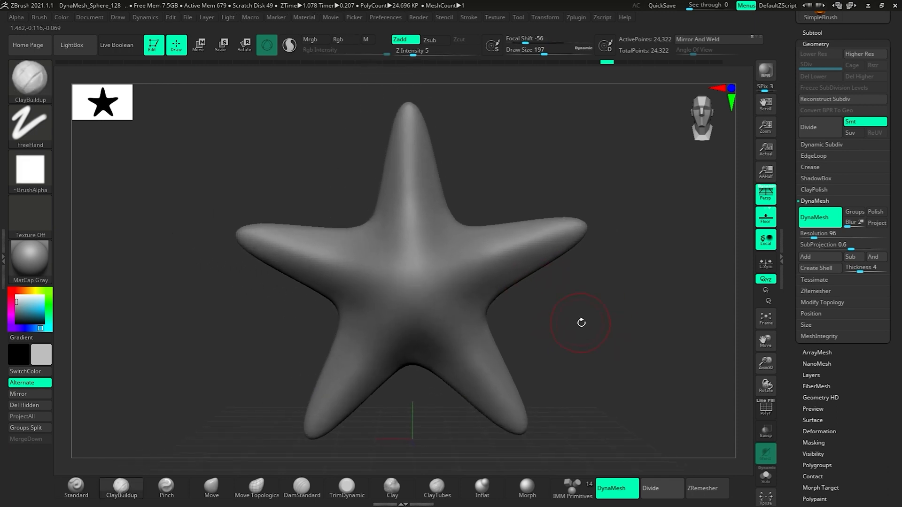
key("s")
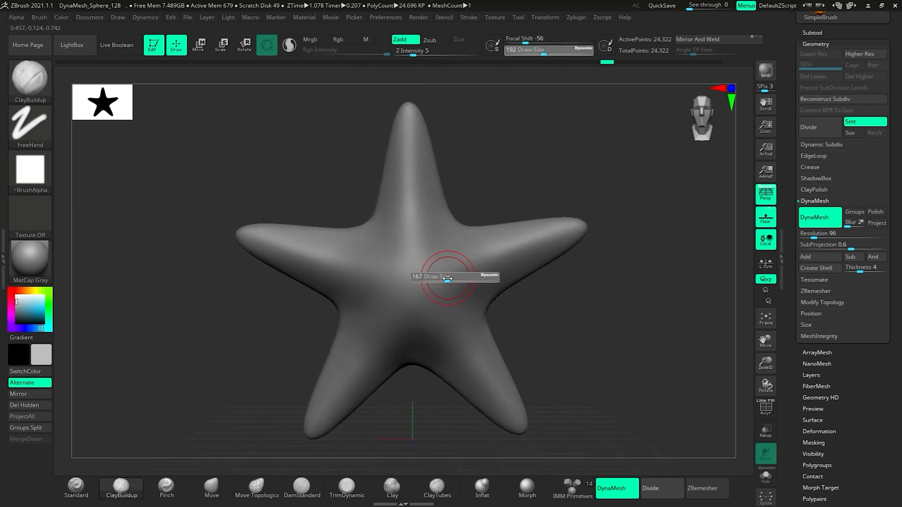
left_click_drag(446, 279, 445, 279)
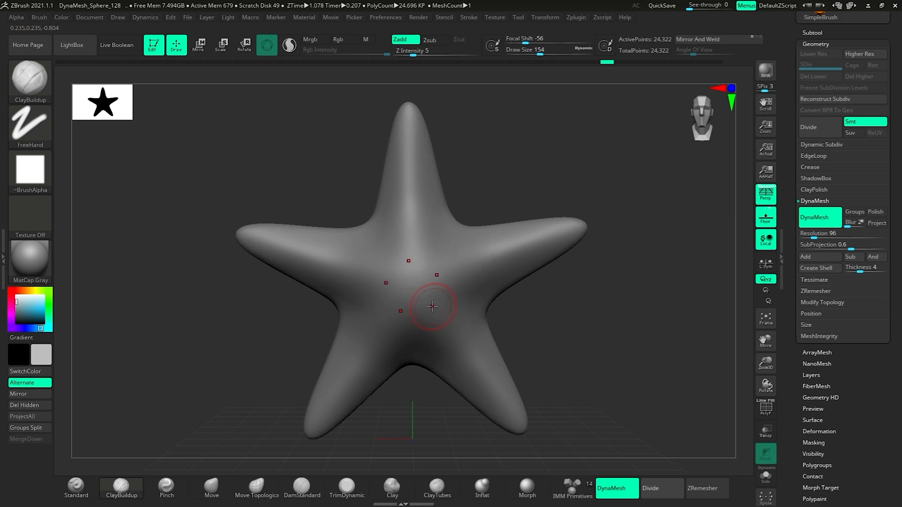
key("s")
left_click_drag(437, 311, 433, 310)
left_click(391, 489)
left_click(436, 310)
left_click(436, 310)
Set the Draw Size to 87 and add a row of smaller Clay bumps along the arms out to the tips
key("s")
left_click_drag(467, 349, 463, 349)
left_click(459, 340)
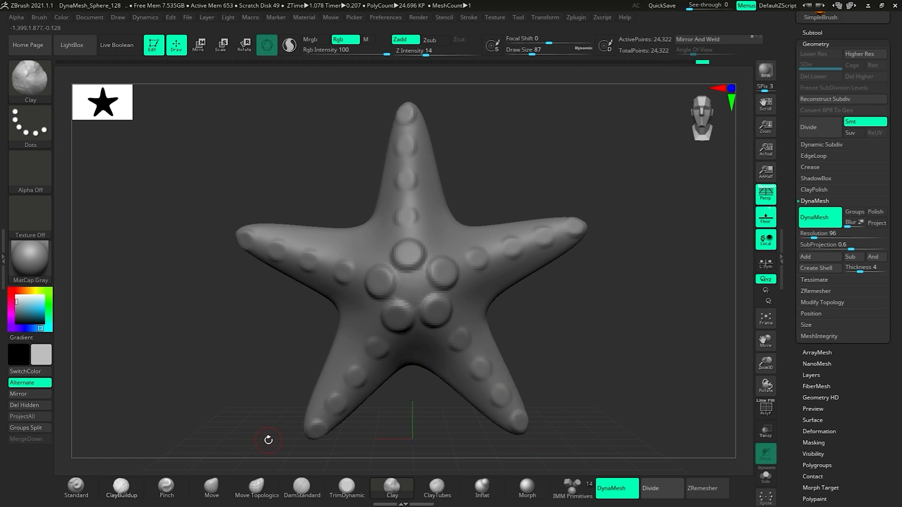
Puff up the row of bumps along the arms with the Inflat brush
left_click(482, 488)
left_click(516, 421)
left_click(499, 399)
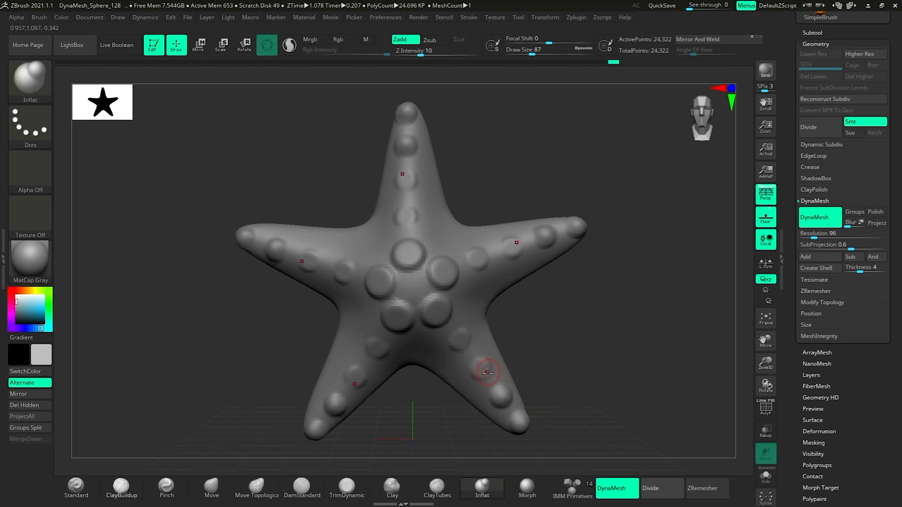
left_click(479, 369)
left_click(461, 339)
Inflate the ring of bumps at the star's center and smooth the surface around them
left_click_drag(436, 311, 436, 311)
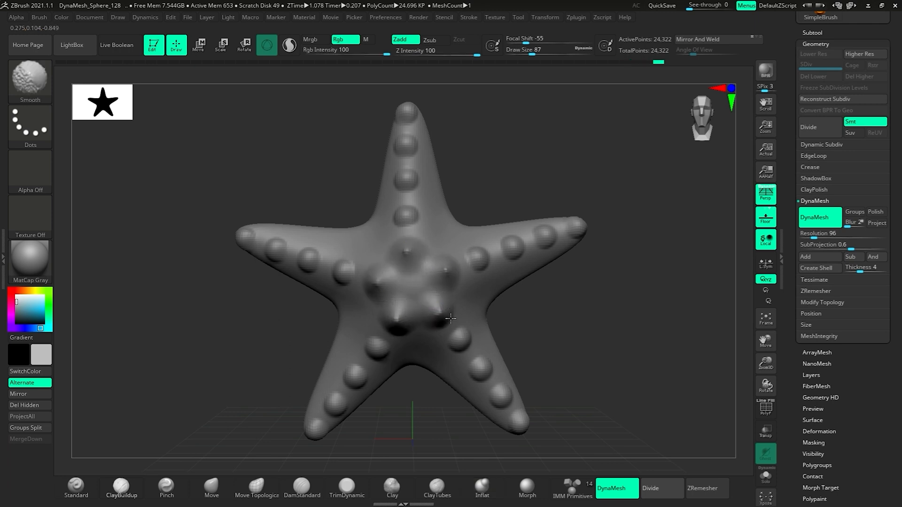
left_click(437, 312)
key("shift")
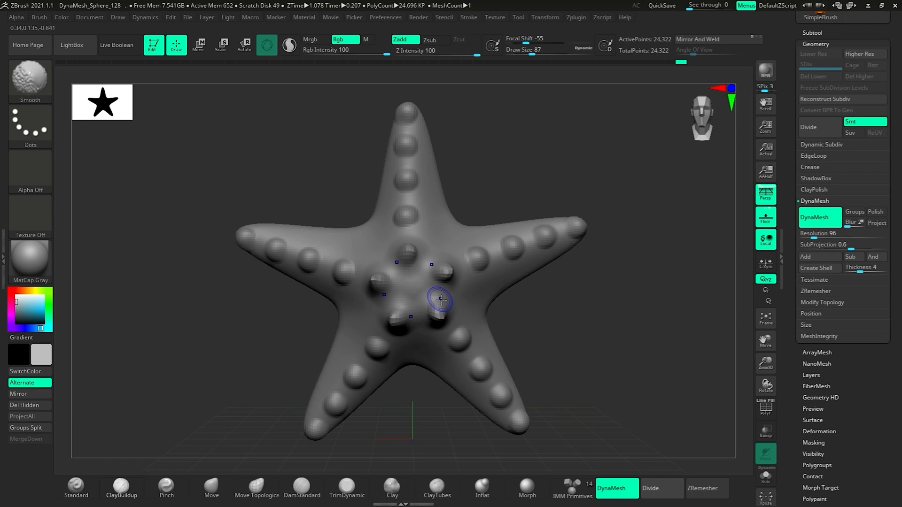
left_click(441, 314)
Remesh the star with DynaMesh, inflate the arm bumps further, and smooth the area around them
left_click_drag(571, 372, 575, 375, "ctrl")
key("shift")
mouse_move(498, 310)
left_mouse_down()
mouse_move(536, 328)
mouse_move(600, 322)
mouse_move(583, 315)
left_mouse_up()
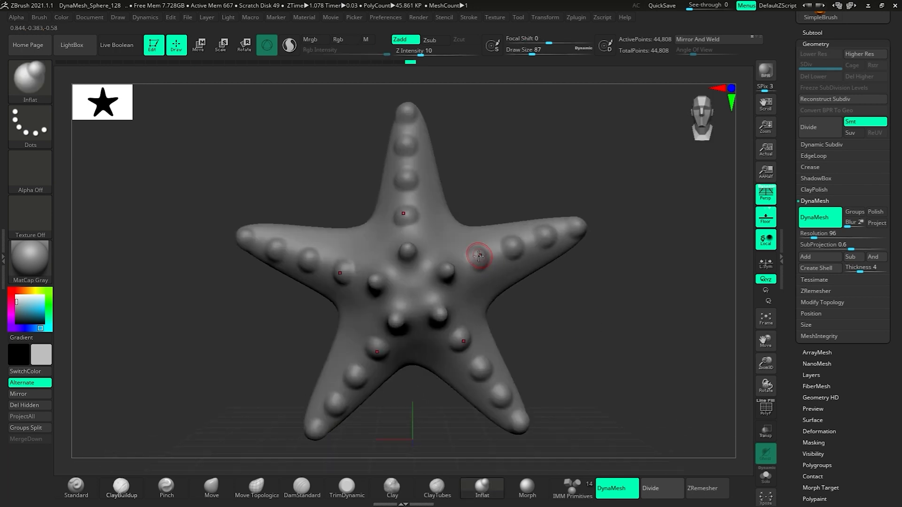
key("shift")
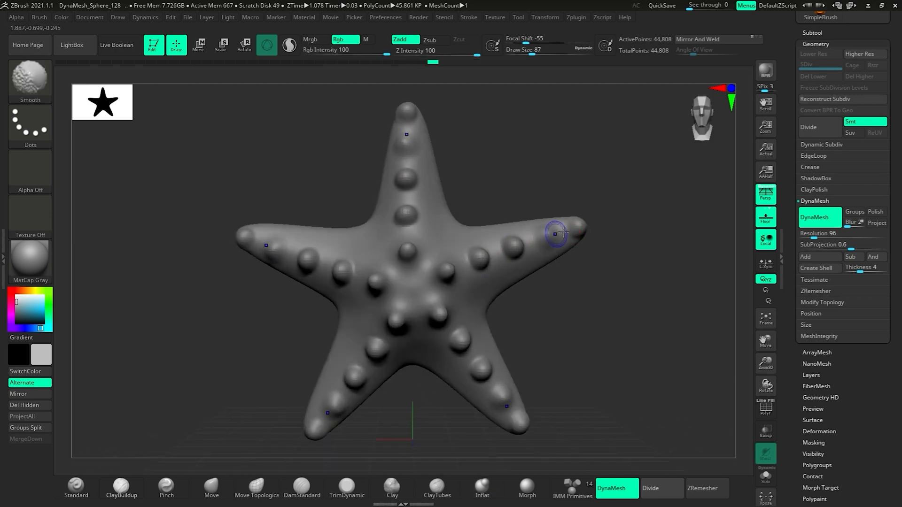
left_click(509, 244, "shift")
left_click(480, 257, "shift")
Inflate the bumps at the arm tips, remesh the star again, and switch to the DamStandard brush
mouse_move(606, 314)
left_mouse_down()
mouse_move(561, 311)
mouse_move(594, 298)
left_mouse_up()
key("shift")
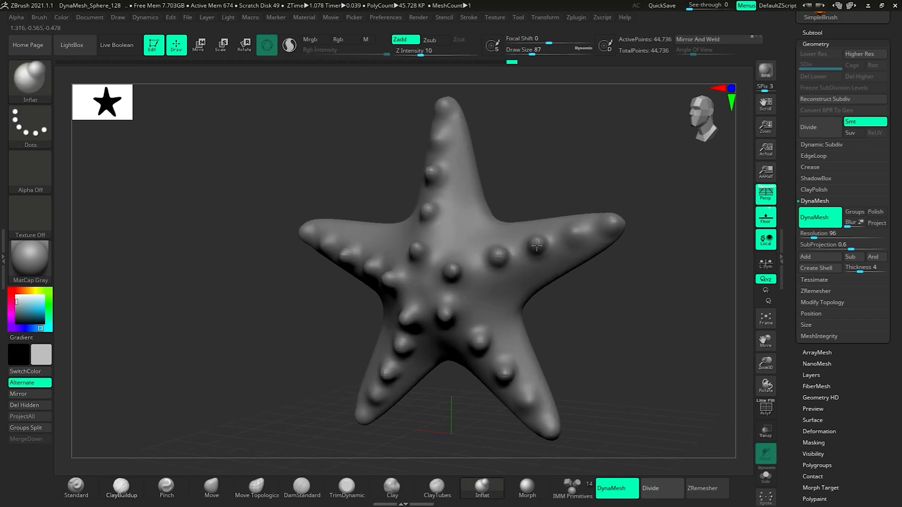
left_click(612, 224)
left_click_drag(645, 277, 632, 290, "shift")
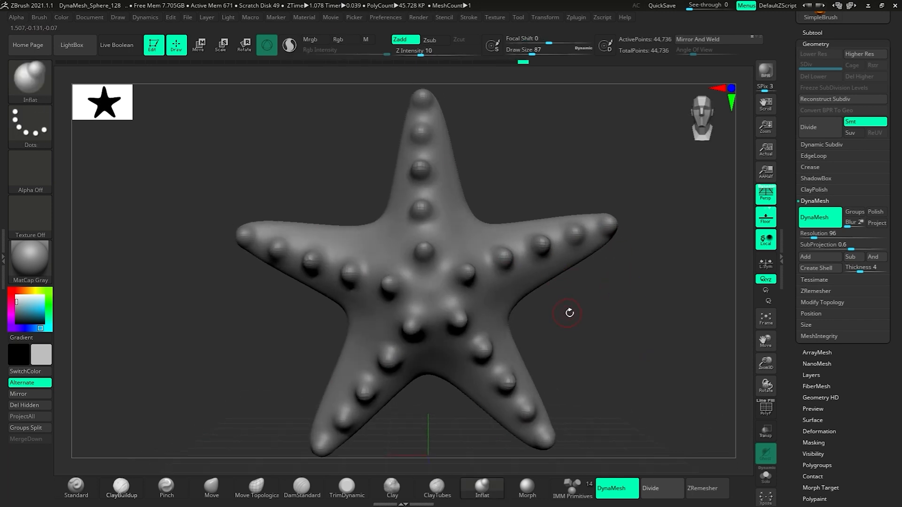
left_click_drag(570, 312, 550, 285, "alt")
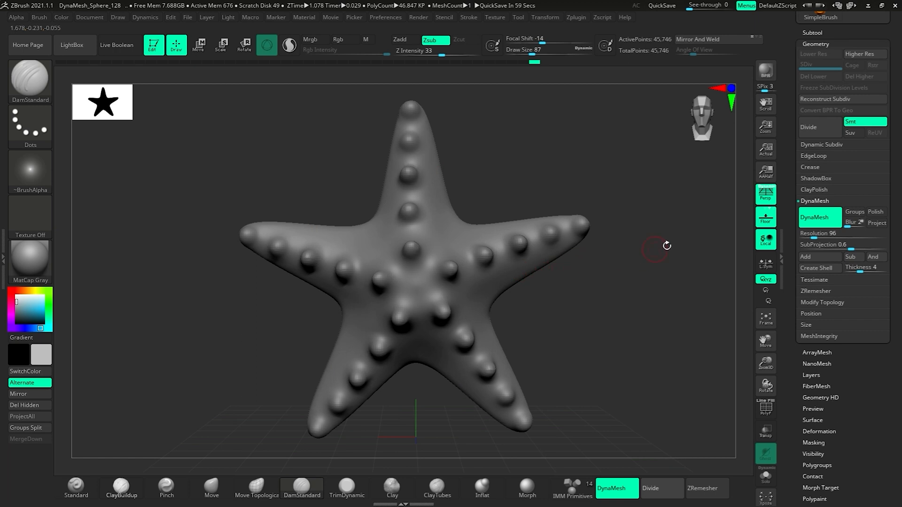
Display the polyframe to examine the polygon distribution on the bumps and arms, and hide it again
left_click(763, 412)
right_click_drag(570, 268, 630, 374, "ctrl")
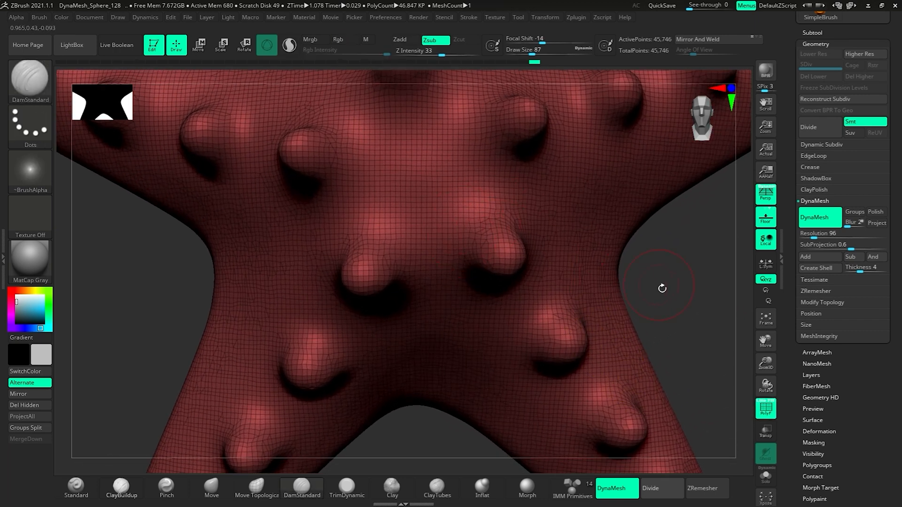
right_click_drag(675, 282, 560, 424, "alt")
mouse_move(549, 390)
right_mouse_down("ctrl")
mouse_move(518, 365)
mouse_move(519, 397)
right_mouse_up("ctrl")
right_click_drag(587, 342, 705, 232, "alt")
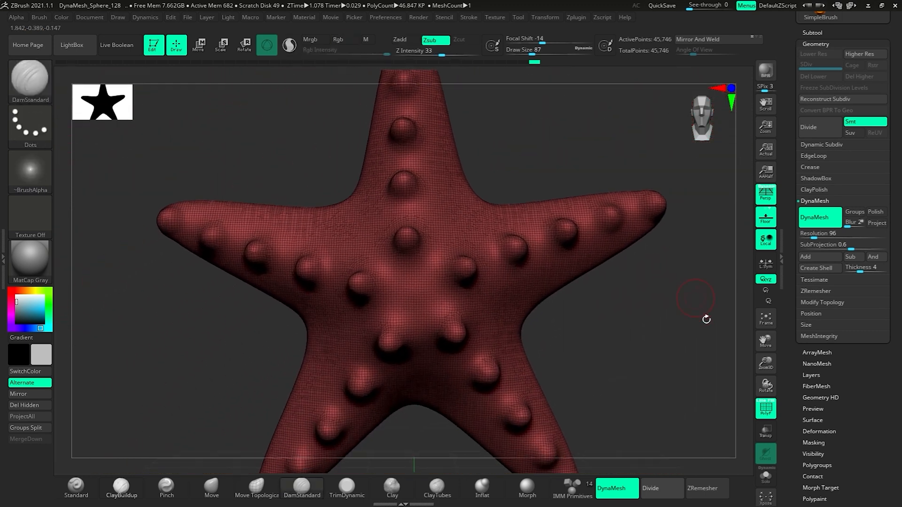
left_click(768, 413)
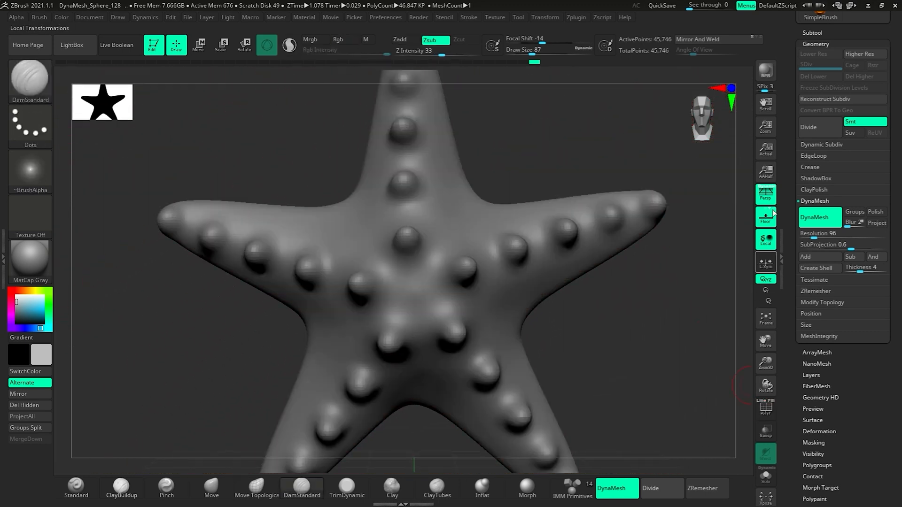
Open the Subtool settings and duplicate the starfish subtool
left_click(818, 32)
left_click_drag(791, 141, 797, 89)
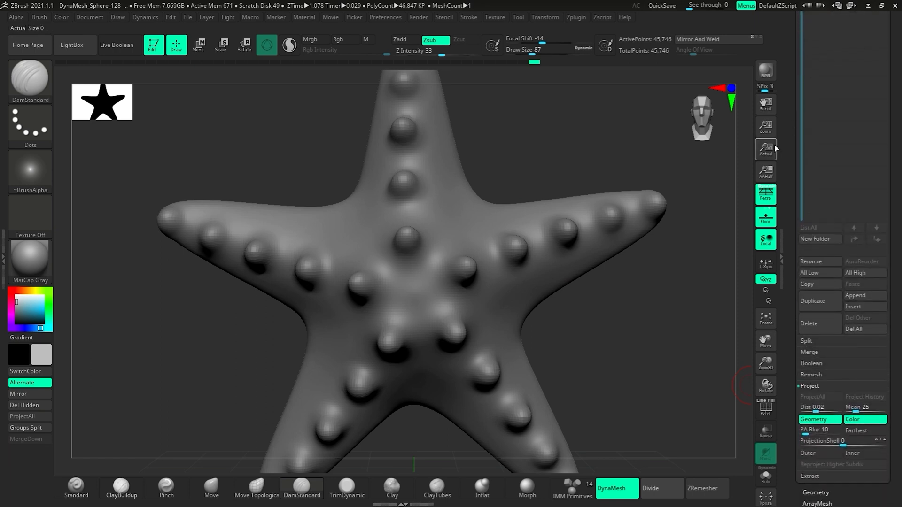
left_click(815, 305)
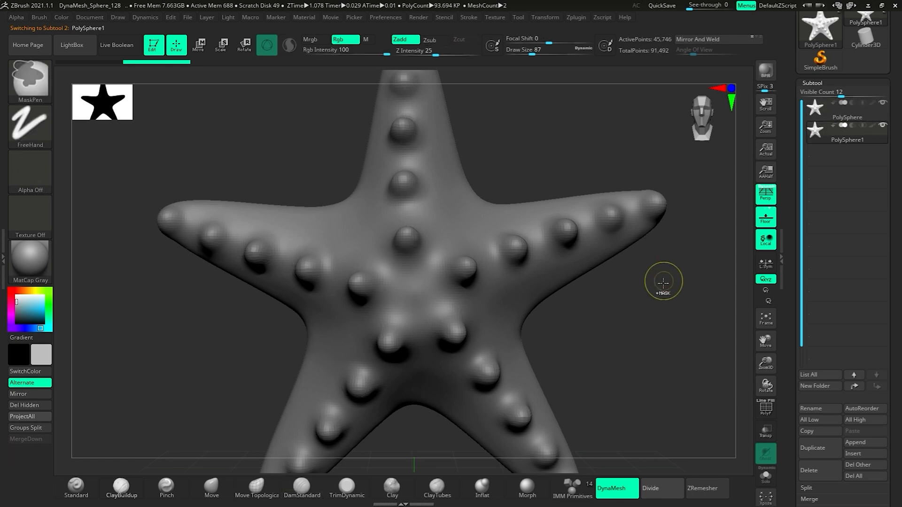
Hide the duplicate starfish and make the original subtool active
key("f")
left_click_drag(644, 318, 671, 297)
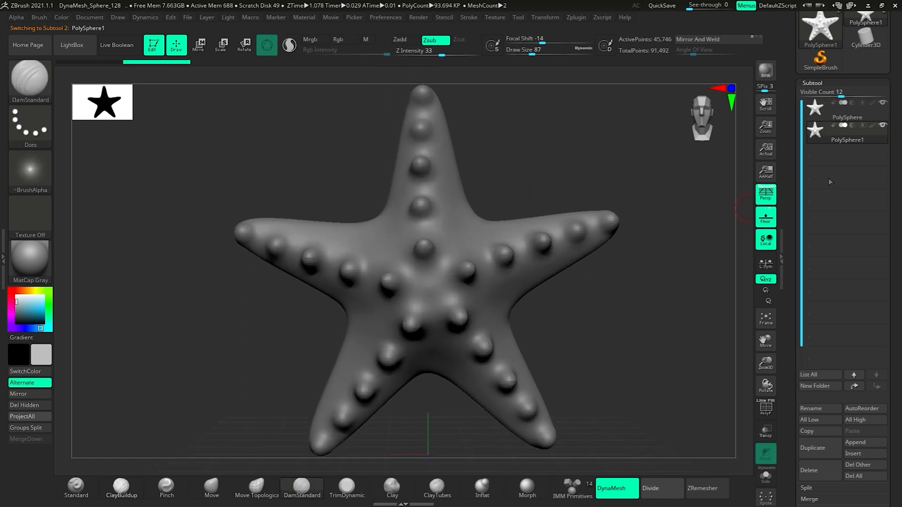
mouse_move(883, 129)
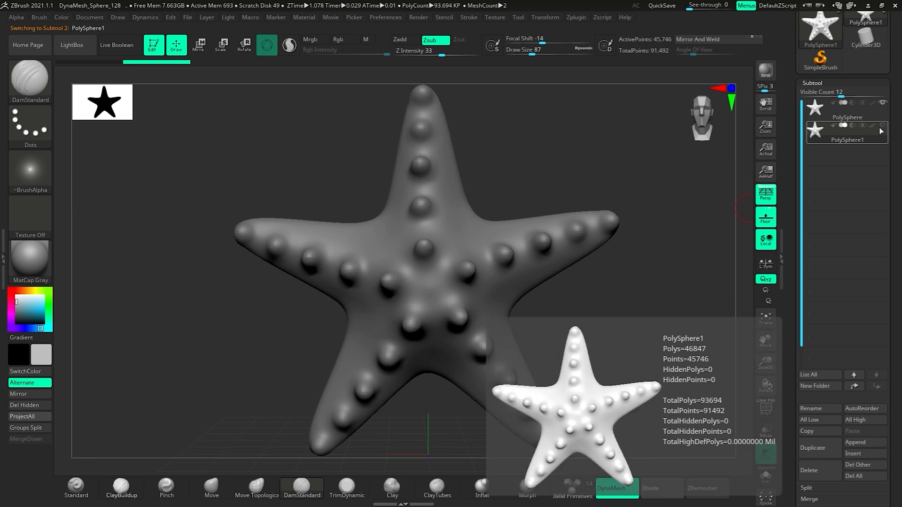
left_click(884, 128)
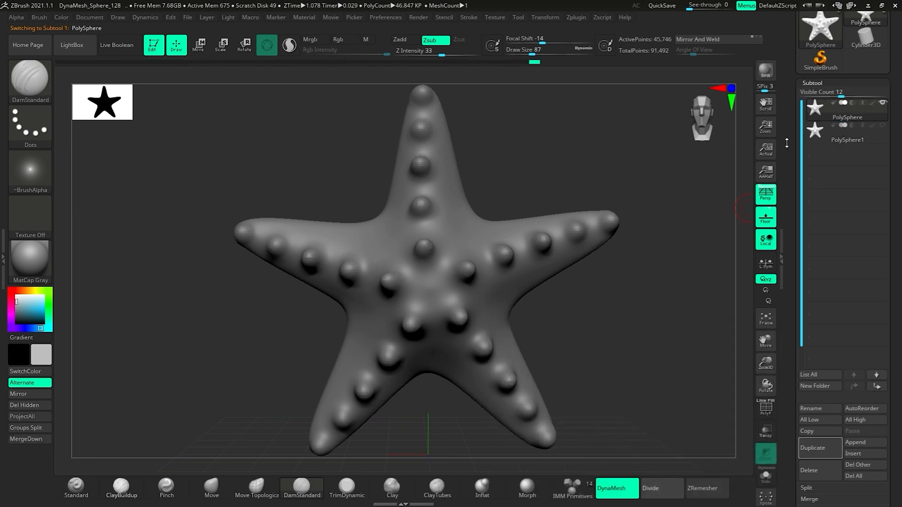
Open the ZRemesher settings under Geometry and lower the Target Polygons Count to about 3.07
left_click_drag(662, 296, 664, 293)
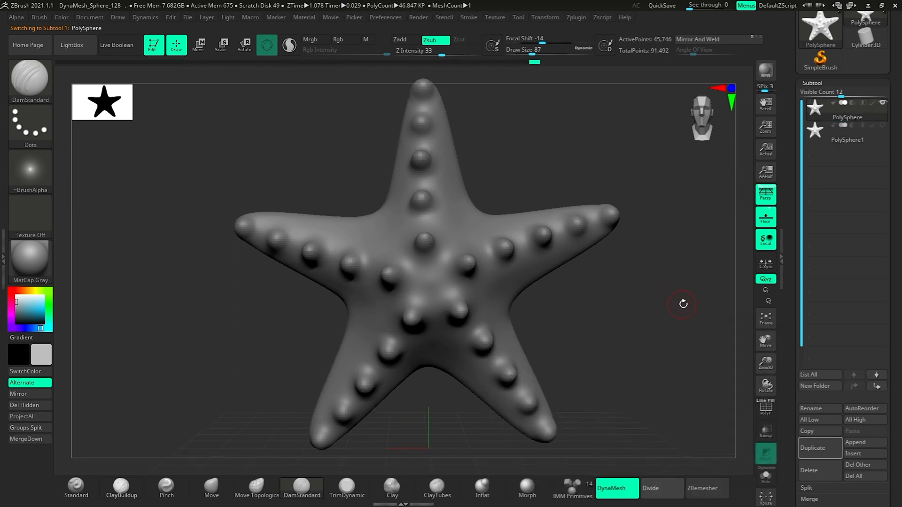
left_click_drag(794, 372, 793, 288)
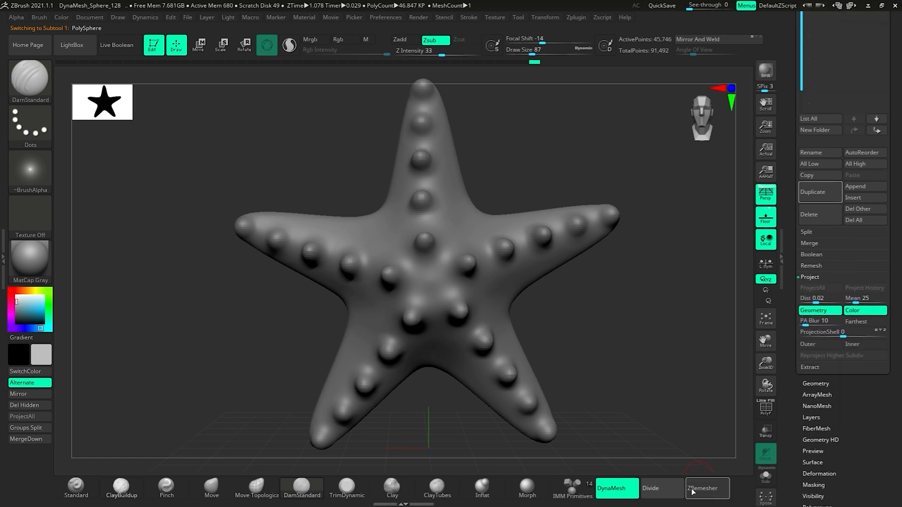
left_click(809, 382)
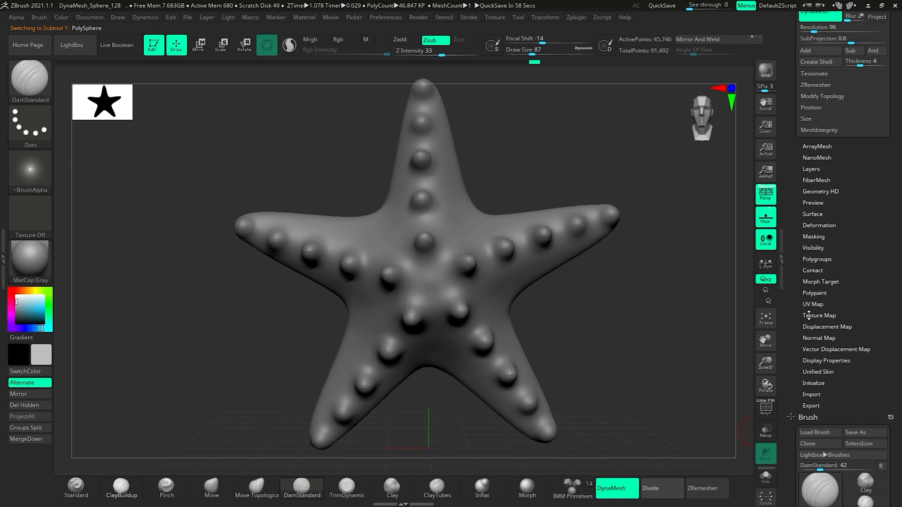
left_click(816, 87)
left_click_drag(793, 126, 793, 179)
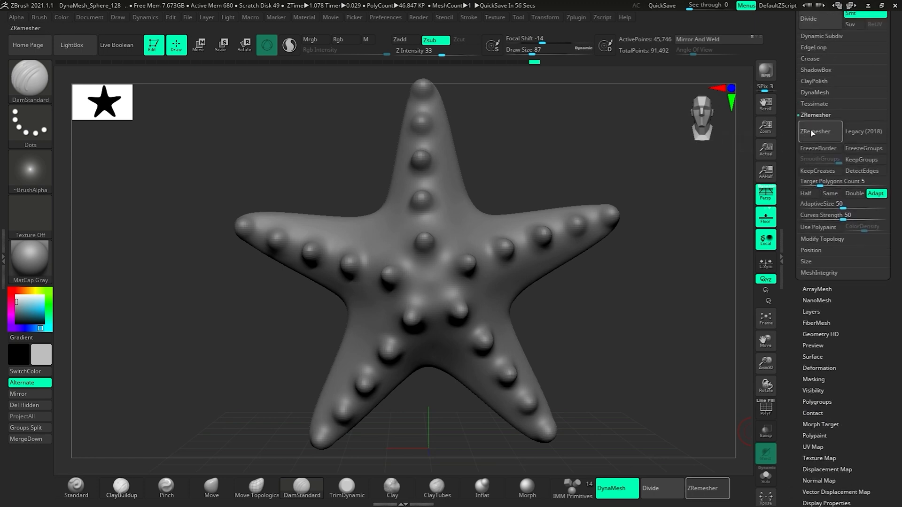
left_click_drag(829, 186, 817, 185)
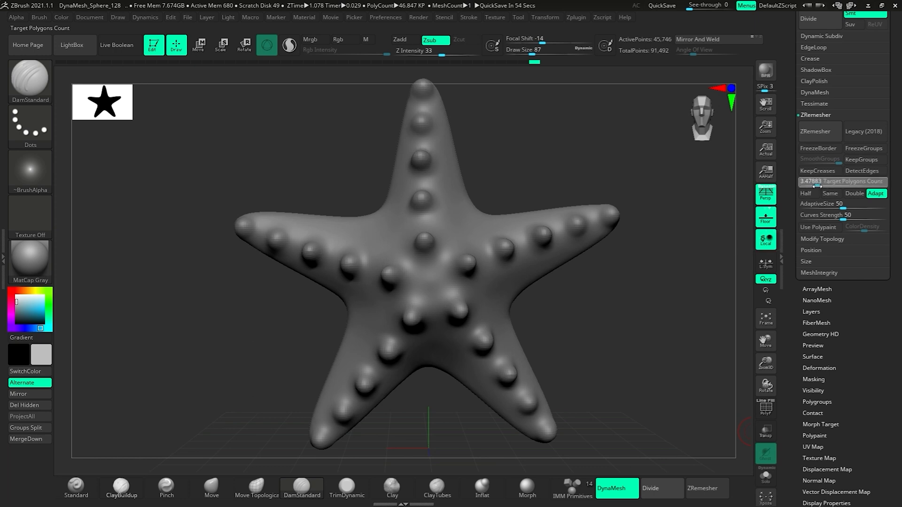
left_click_drag(818, 186, 816, 186)
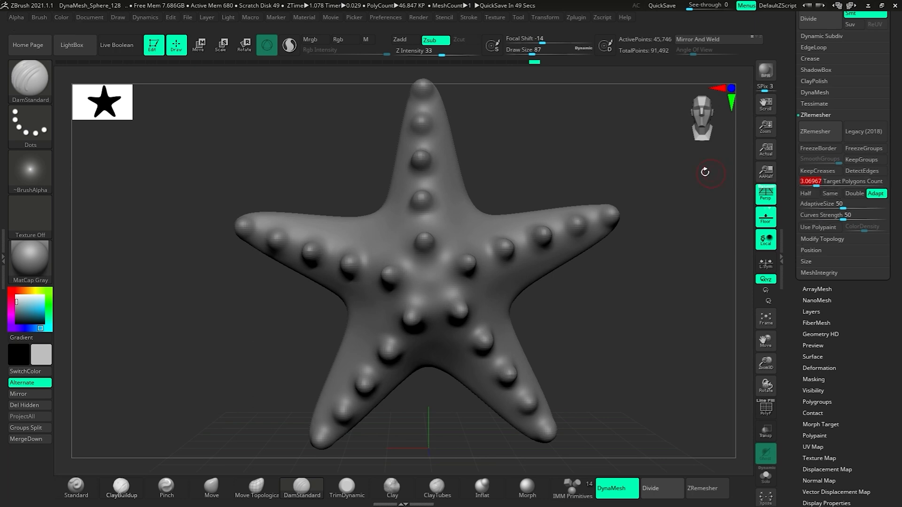
Display the polyframe and examine the dense DynaMesh polygons on the bumps and arms up close
left_click(765, 408)
mouse_move(747, 385)
left_mouse_down()
mouse_move(666, 371)
mouse_move(652, 336)
left_mouse_up()
key("ctrl")
right_click_drag(652, 329, 695, 413, "ctrl")
left_click_drag(726, 266, 596, 310)
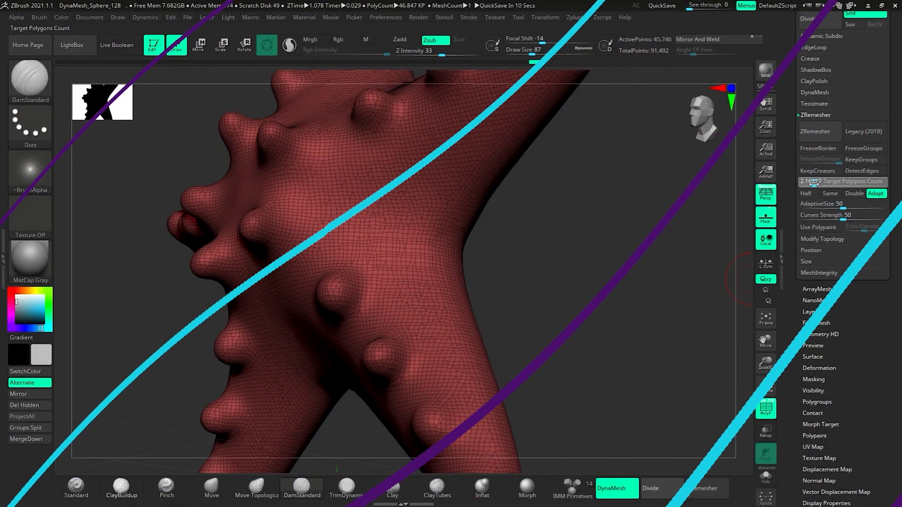
Set the Target Polygons Count to about 2 and remesh the starfish with ZRemesher
left_click_drag(813, 183, 811, 183)
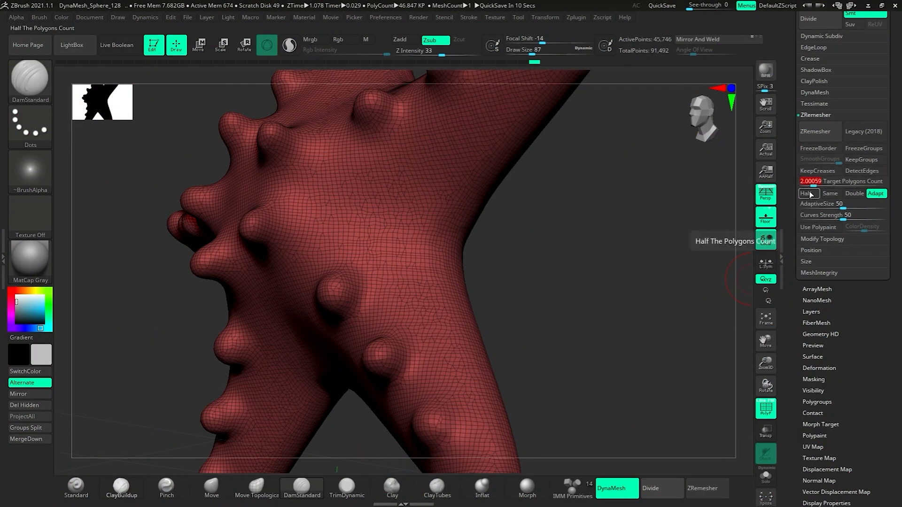
left_click(815, 131)
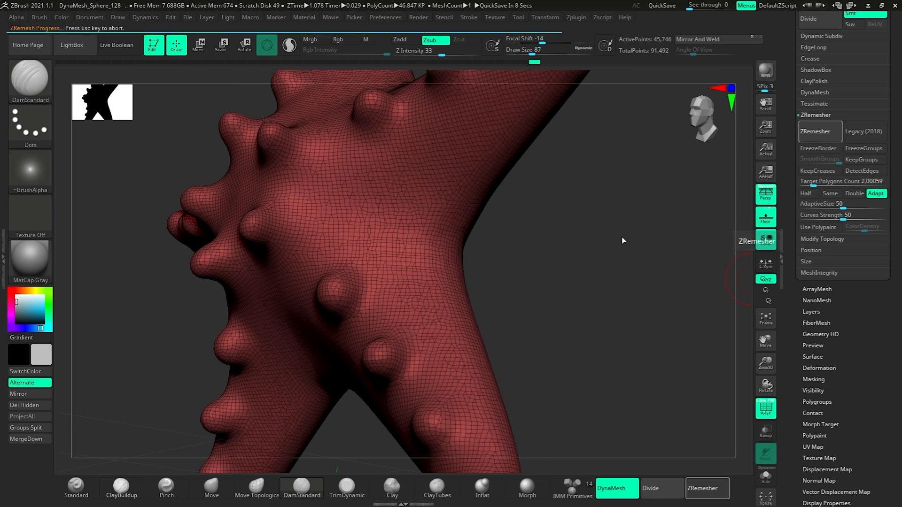
left_click_drag(625, 237, 593, 233)
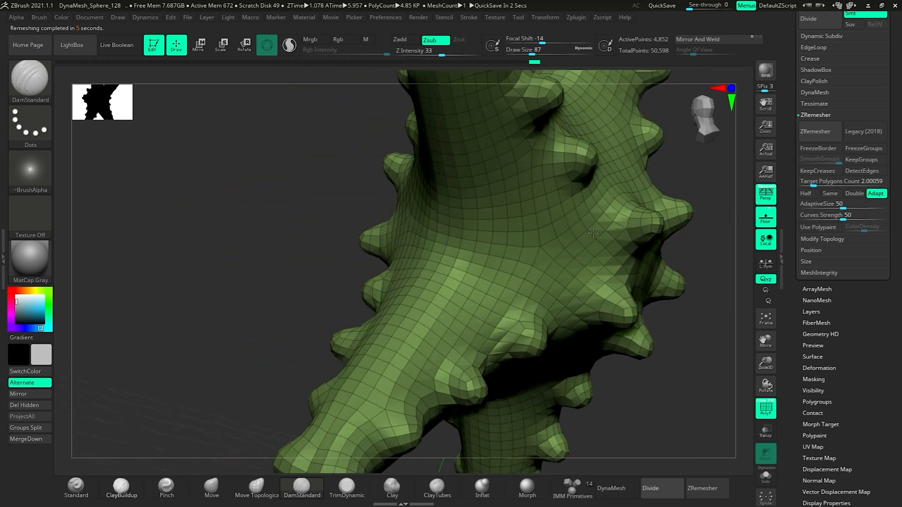
Undo the ZRemesher result and run ZRemesher on the starfish again
key("ctrl+z")
left_click_drag(639, 256, 504, 231)
left_click_drag(611, 296, 714, 263)
left_click(807, 134)
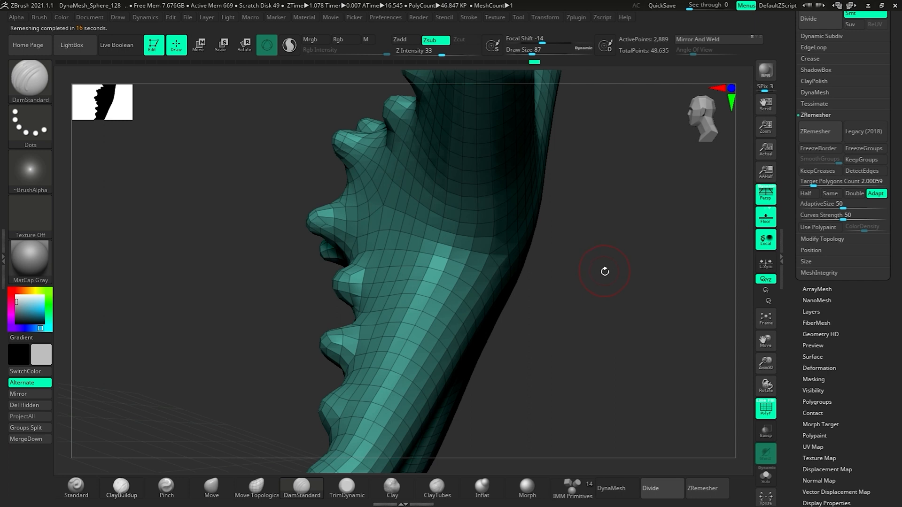
Examine the new polygon flow on the back and front of the starfish and hide the polyframe
left_click_drag(608, 282, 430, 373)
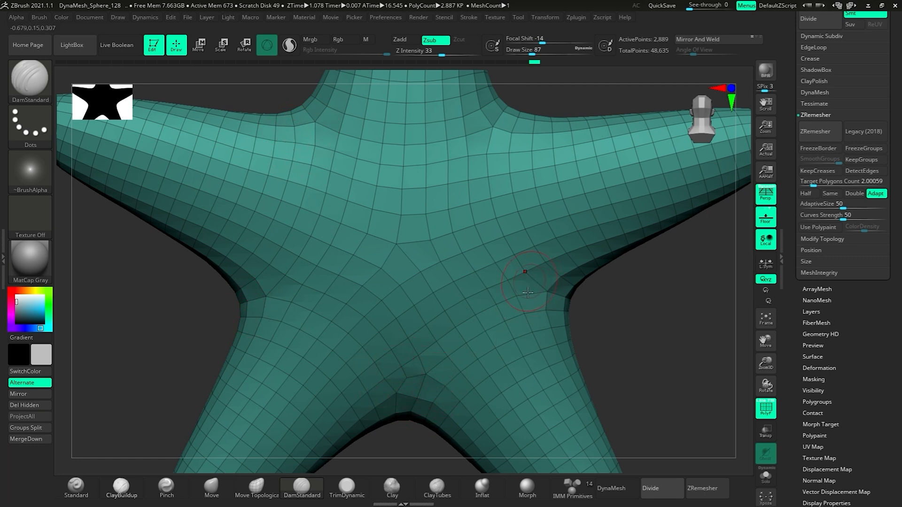
left_click_drag(611, 309, 592, 390)
mouse_move(548, 155)
left_mouse_down()
mouse_move(553, 257)
mouse_move(621, 256)
mouse_move(509, 266)
mouse_move(526, 362)
mouse_move(650, 264)
mouse_move(629, 258)
left_mouse_up()
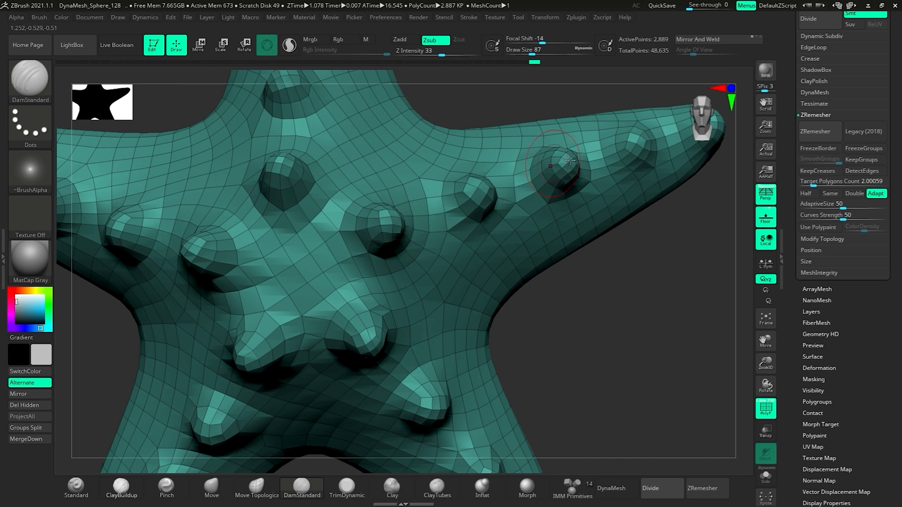
right_click_drag(517, 270, 483, 221, "ctrl")
left_click(771, 414)
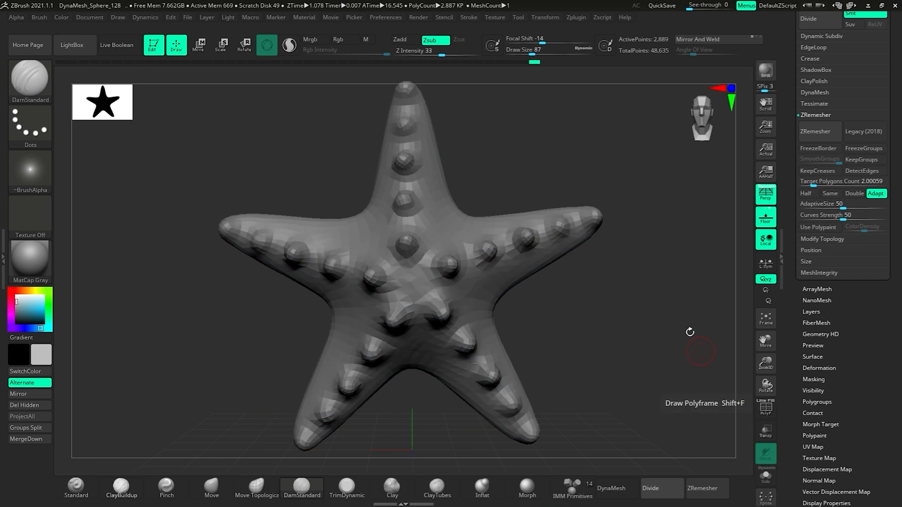
Inspect the remeshed bumps and arms without wireframe from close up and frame the whole starfish
left_click_drag(671, 316, 604, 308)
right_click_drag(604, 308, 674, 389, "ctrl")
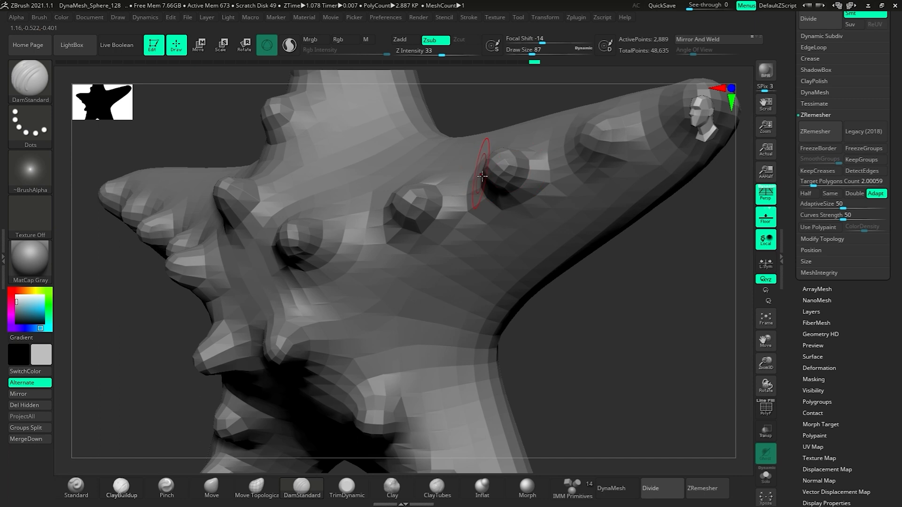
left_click_drag(586, 314, 647, 309)
key("f")
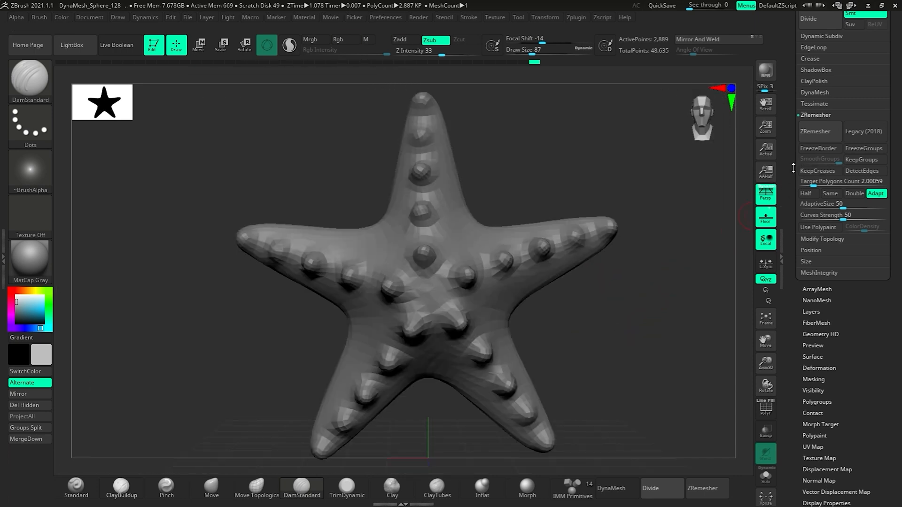
Subdivide the remeshed starfish with Divide up to subdivision level 4
scroll(793, 168, "up", 5)
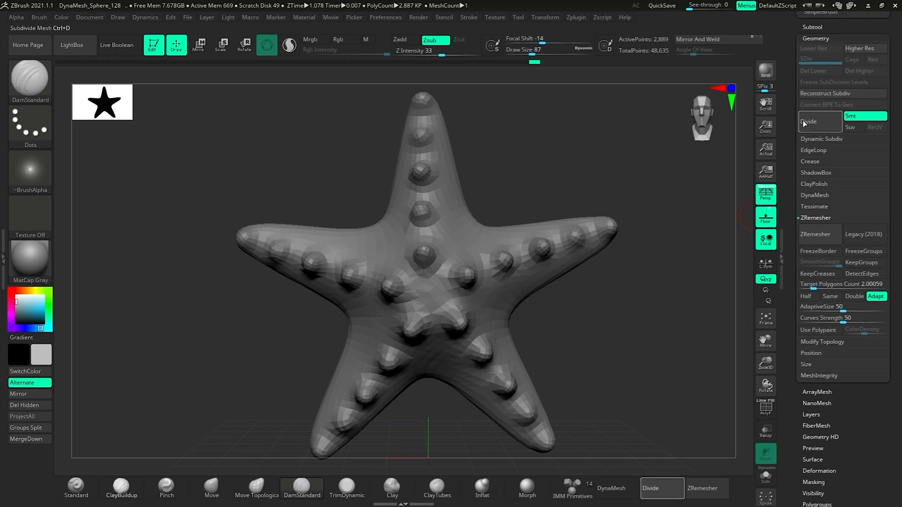
scroll(785, 133, "up", 1)
left_click(818, 138)
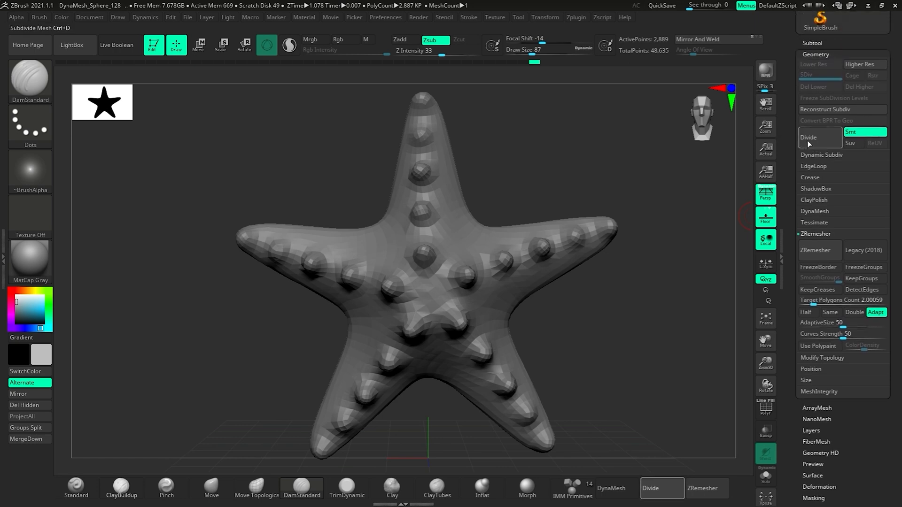
right_click_drag(608, 270, 616, 346, "ctrl")
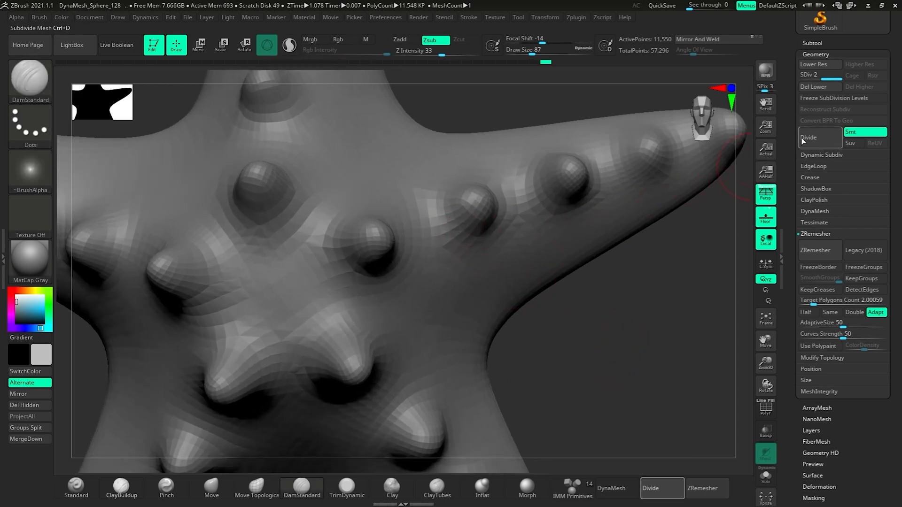
left_click(814, 144)
left_click_drag(635, 301, 617, 349)
right_click_drag(574, 302, 597, 353, "ctrl")
mouse_move(597, 354)
left_mouse_down()
mouse_move(632, 364)
mouse_move(618, 360)
mouse_move(619, 210)
left_mouse_up()
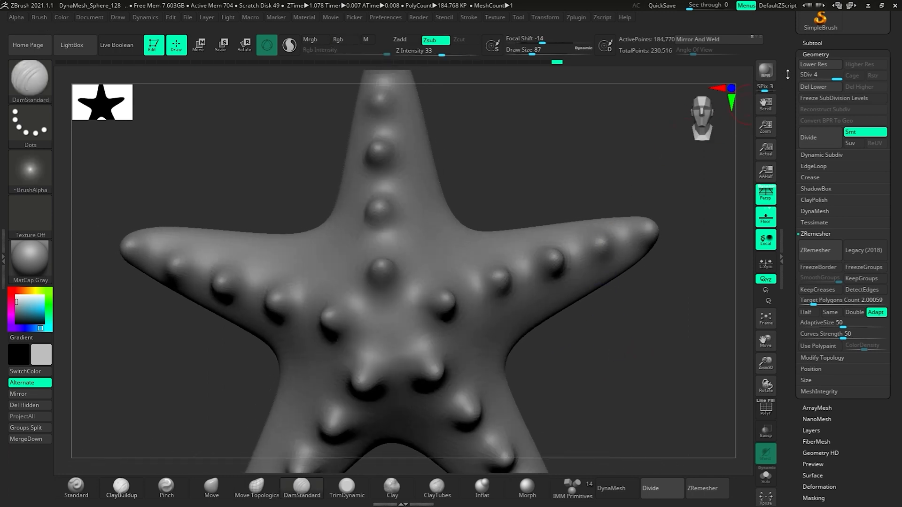
Compare the bump detail of the subdivided starfish and its DynaMesh duplicate by switching between the two subtools
left_click(811, 43)
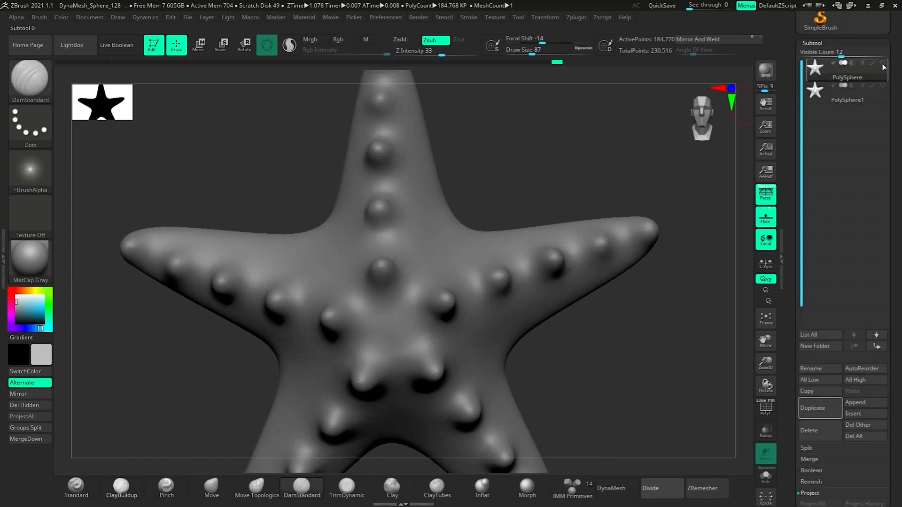
left_click(815, 94)
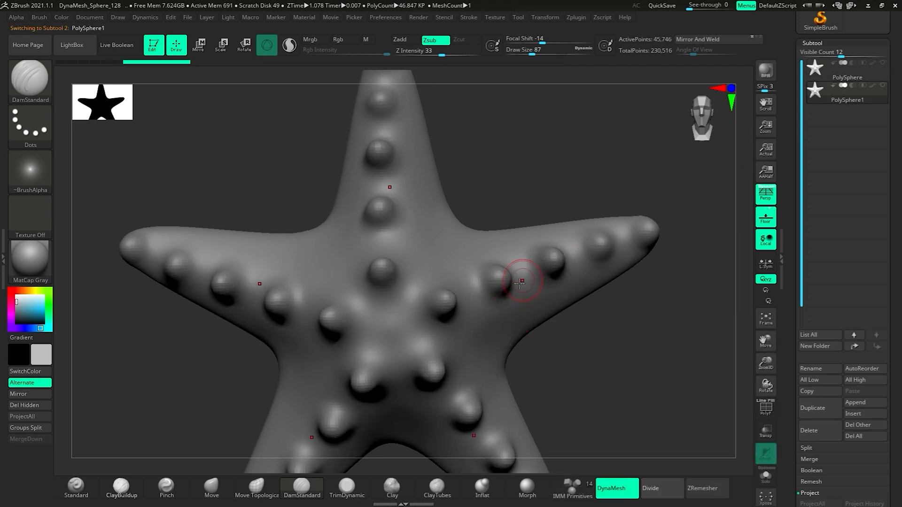
left_click(817, 70)
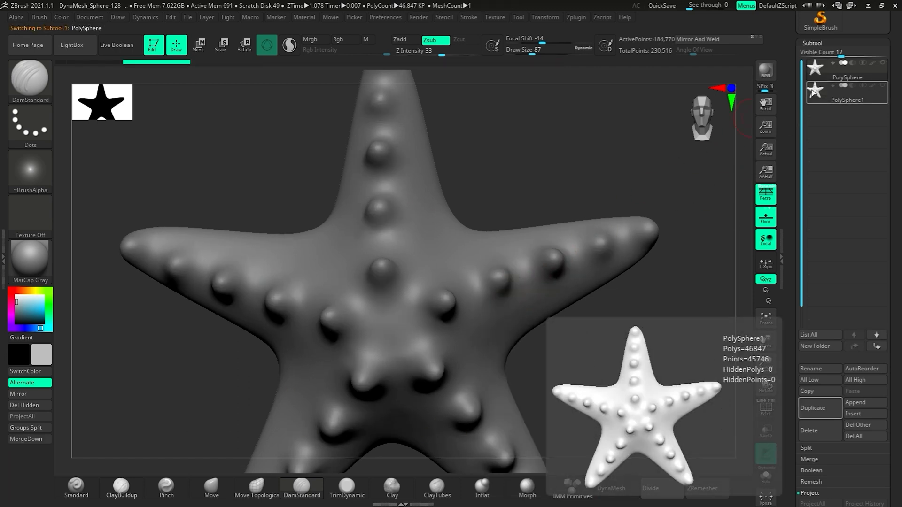
left_click(811, 97)
left_click(816, 71)
left_click(816, 90)
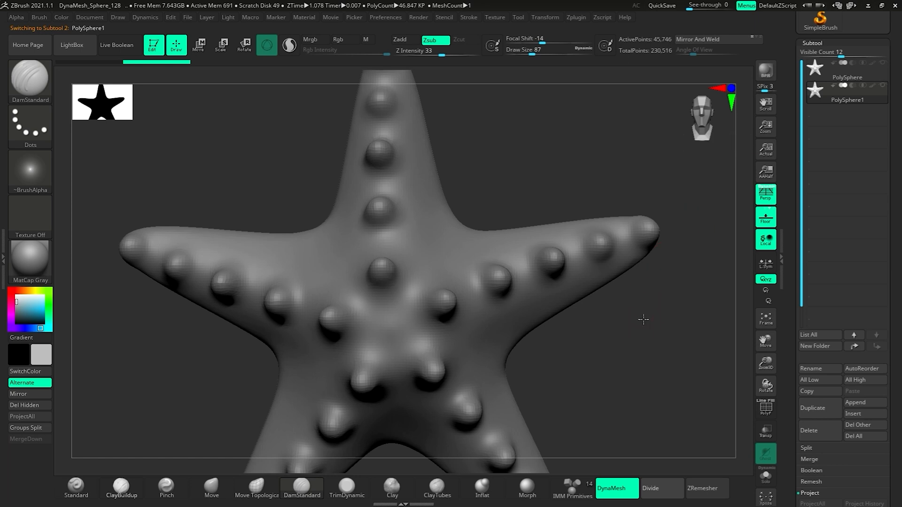
right_click_drag(642, 320, 647, 284, "alt")
right_click_drag(581, 235, 562, 233, "ctrl")
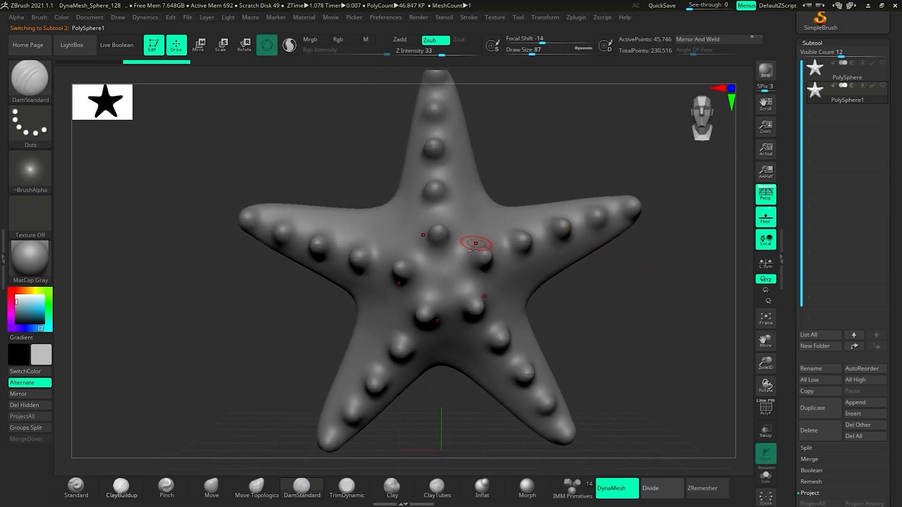
left_click(817, 71)
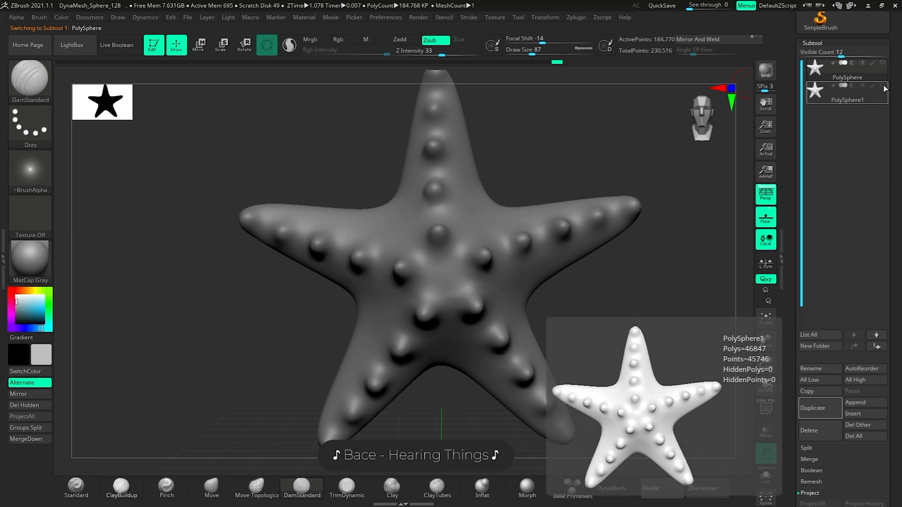
Show the duplicate, turn off color projection, and project all its geometry details onto the subdivided starfish
left_click(882, 86)
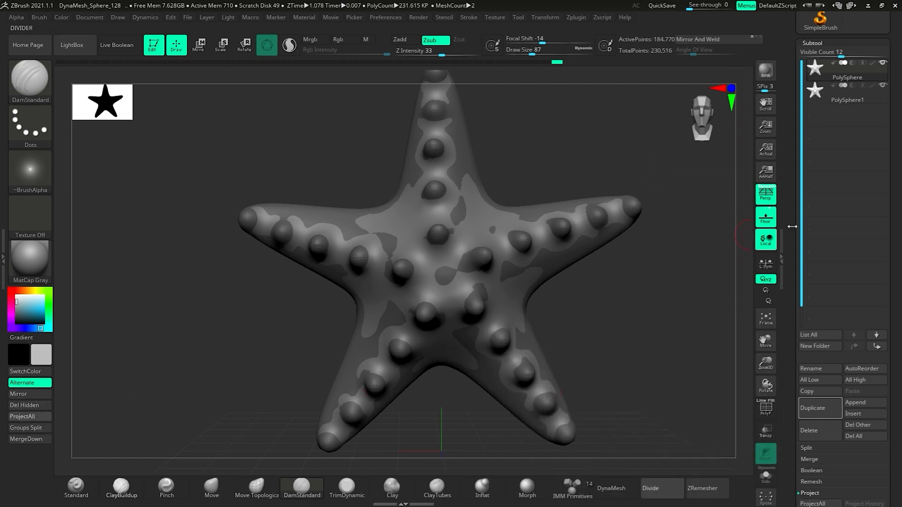
scroll(808, 282, "down", 5)
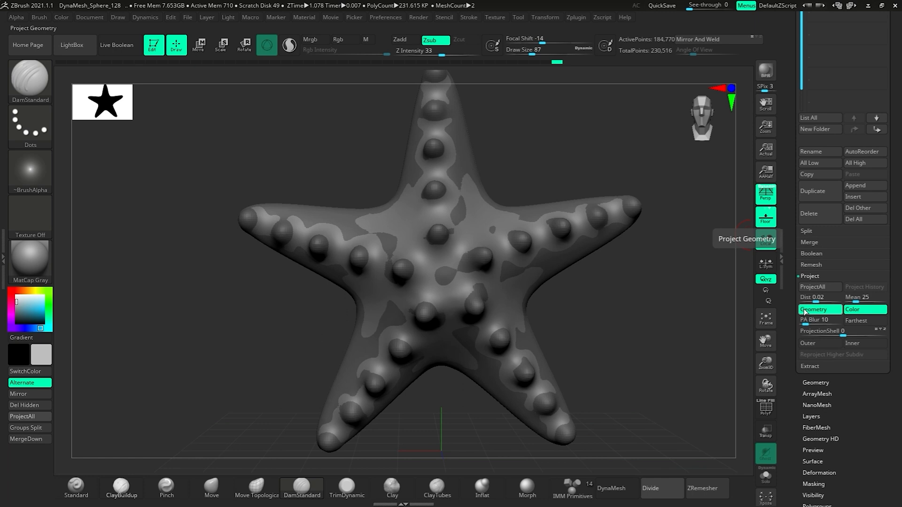
left_click(859, 314)
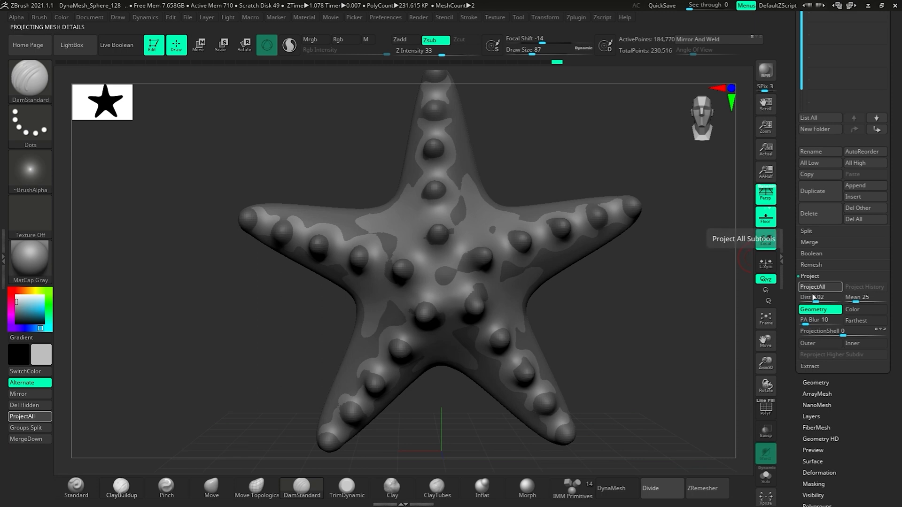
scroll(814, 190, "up", 10)
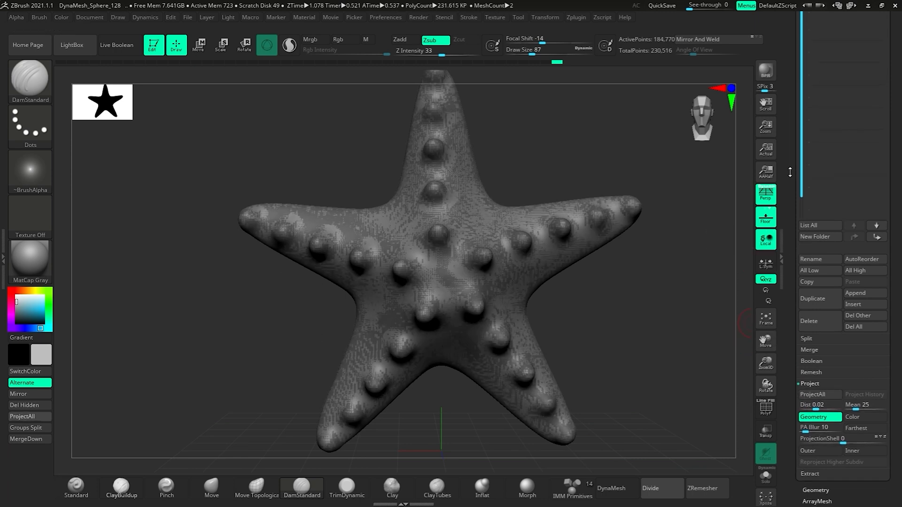
Hide the duplicate and examine the projected bumps on the subdivided starfish
left_click(883, 48)
left_click_drag(647, 303, 631, 279)
left_click_drag(647, 324, 656, 304)
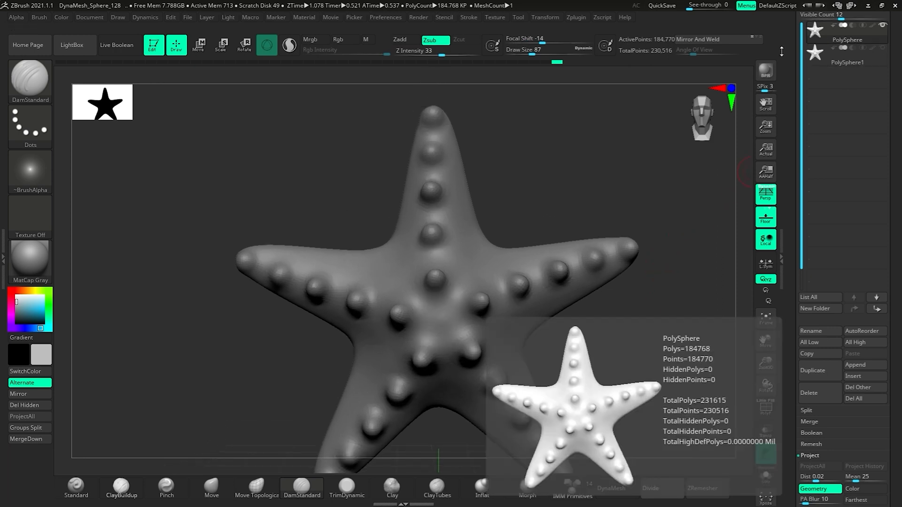
Show the duplicate briefly for comparison, hide it again, and switch to the Move Topological brush
left_click(883, 49)
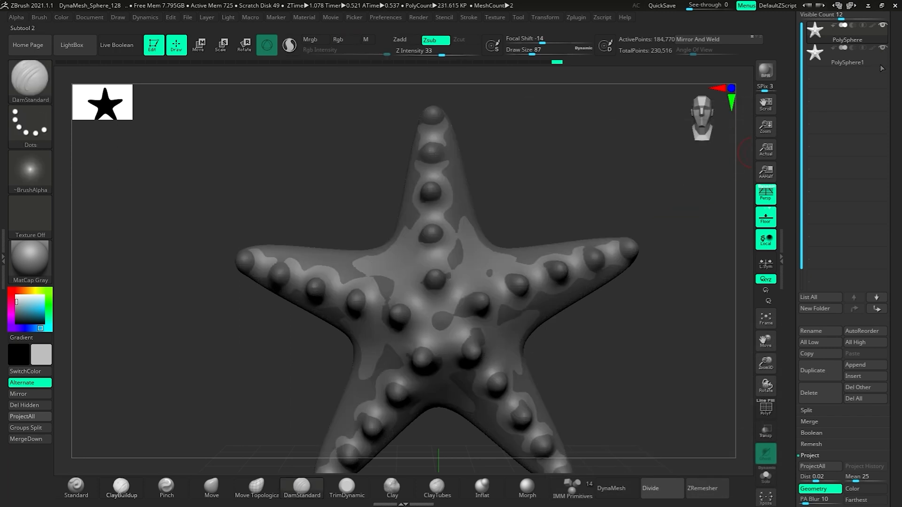
left_click(882, 48)
left_click_drag(641, 291, 636, 236, "alt")
left_click(256, 489)
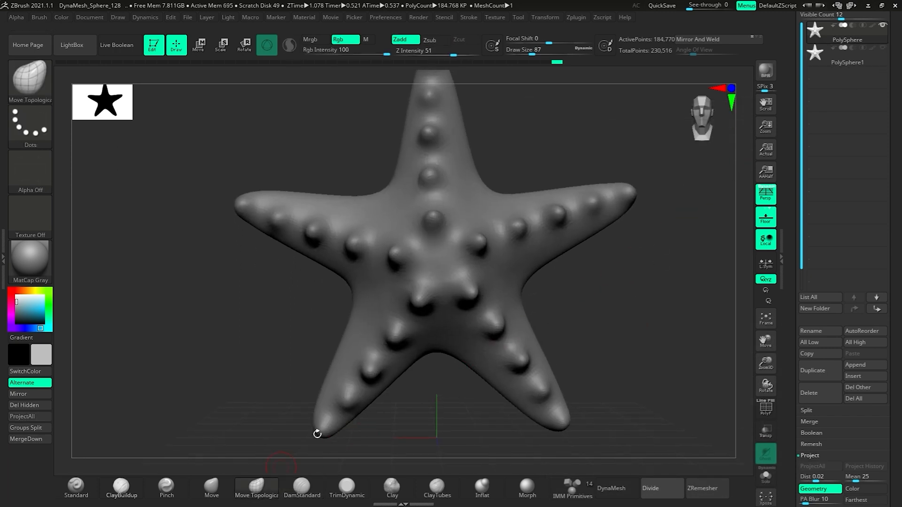
Set the draw size to 239 and pull the areas between the starfish's arms outward
key("s")
left_click_drag(489, 290, 504, 306)
left_click_drag(592, 304, 650, 305)
left_click_drag(557, 306, 567, 309)
mouse_move(645, 308)
left_mouse_down()
mouse_move(590, 299)
mouse_move(661, 310)
left_mouse_up()
mouse_move(605, 301)
left_mouse_down()
mouse_move(620, 305)
mouse_move(572, 291)
left_mouse_up()
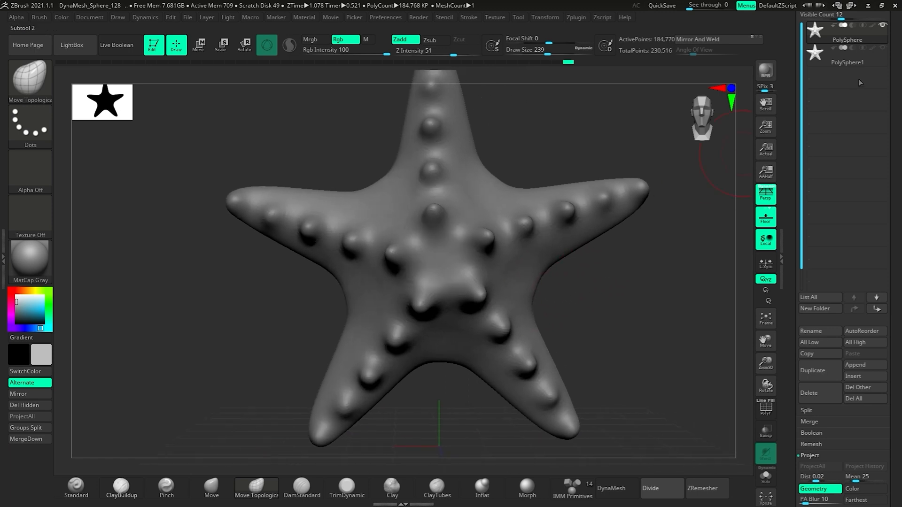
Show the duplicate starfish and project its details onto the reshaped subtool with ProjectAll
left_click(883, 49)
left_click(812, 466)
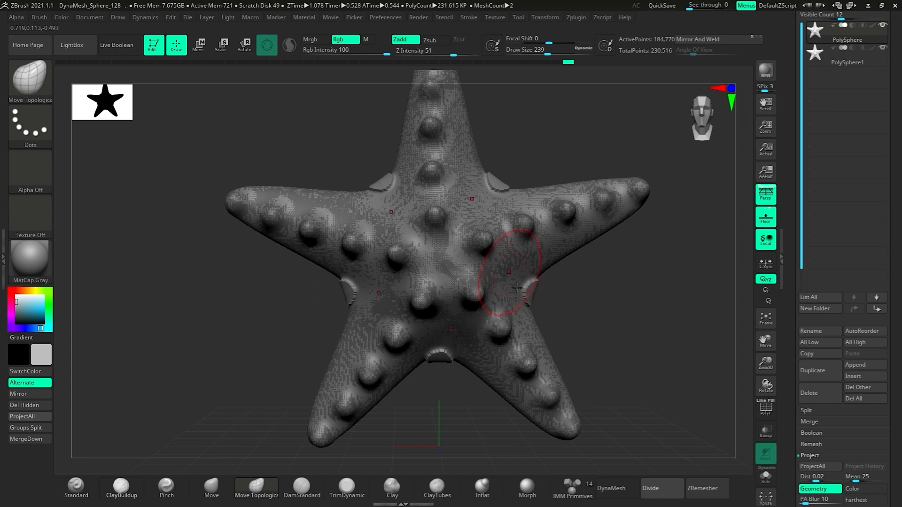
Undo the projection on the subdivided starfish and hide the duplicate subtool
key("ctrl+z")
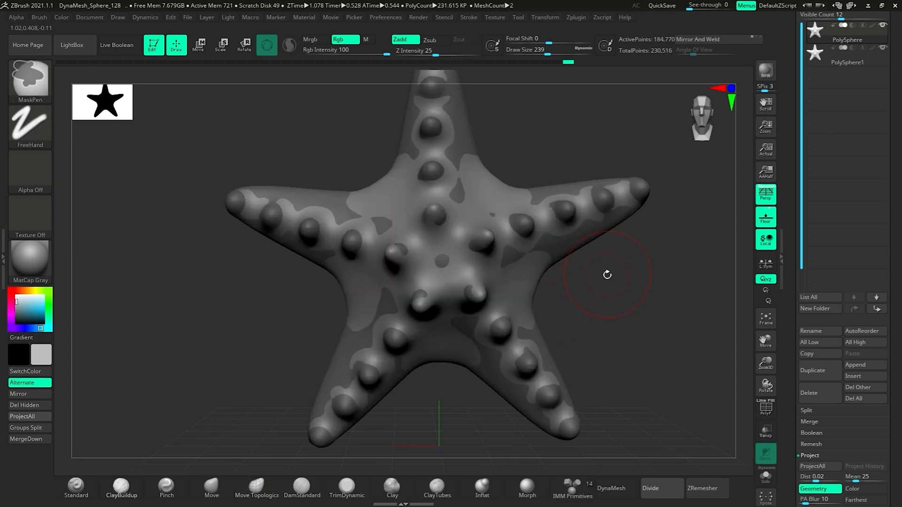
left_click(883, 48)
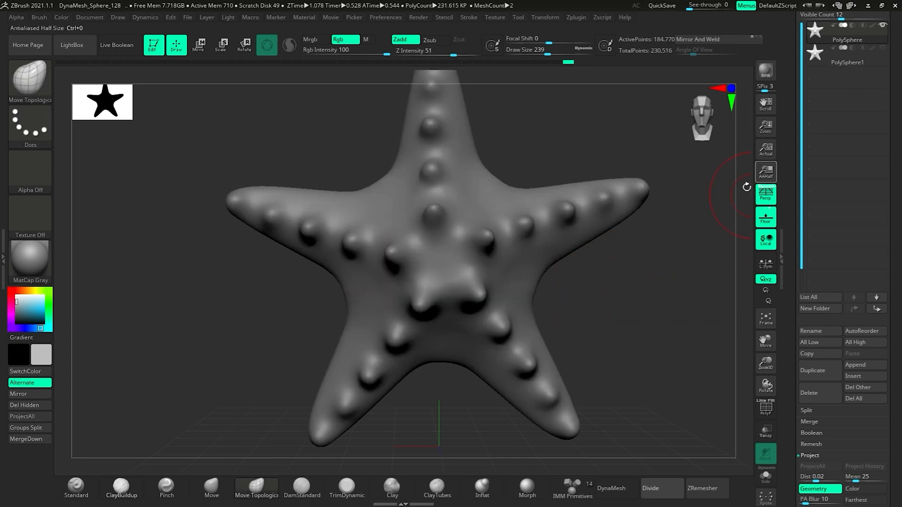
mouse_move(636, 298)
left_mouse_down()
mouse_move(581, 277)
mouse_move(582, 295)
left_mouse_up()
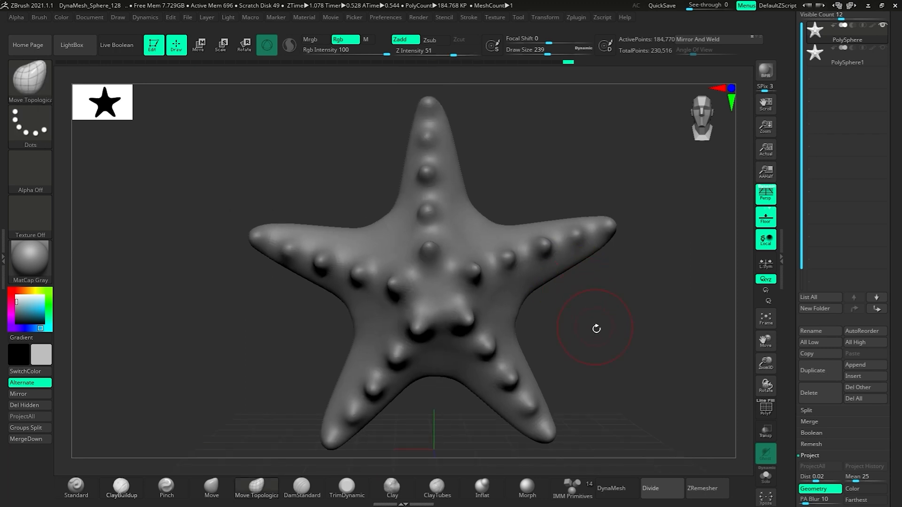
left_click_drag(596, 329, 582, 314)
mouse_move(536, 296)
right_mouse_down("ctrl")
mouse_move(514, 312)
mouse_move(534, 330)
mouse_move(531, 316)
mouse_move(578, 324)
mouse_move(585, 305)
right_mouse_up("ctrl")
Set the starfish's geometry to subdivision level 1
left_click_drag(790, 426, 791, 232)
left_click(809, 367)
left_click_drag(791, 353, 790, 493)
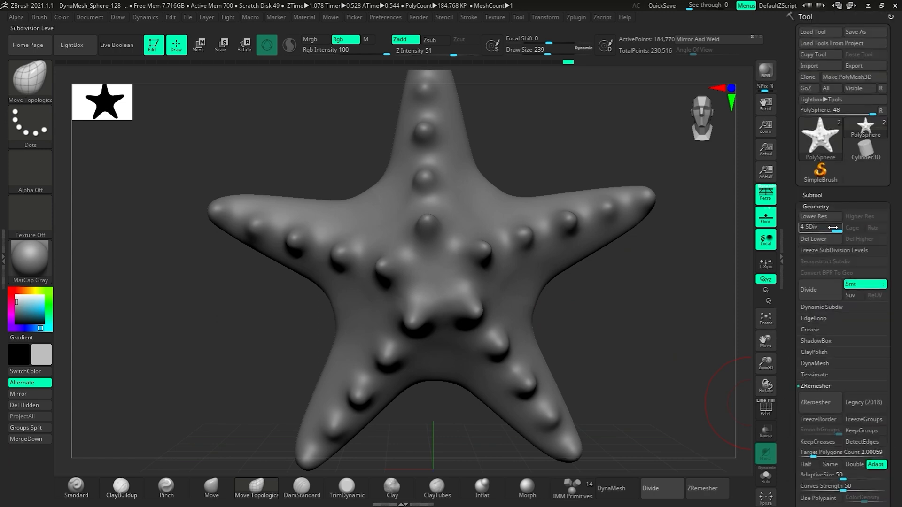
mouse_move(818, 230)
left_mouse_down()
mouse_move(837, 230)
mouse_move(802, 229)
left_mouse_up()
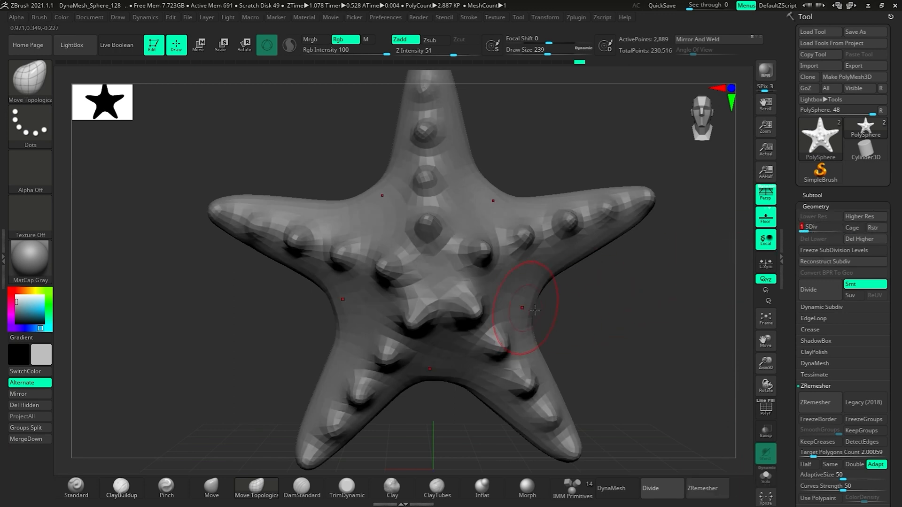
Step the starfish through its subdivision levels up to level 4 and back to 1, comparing the shape
key("shift")
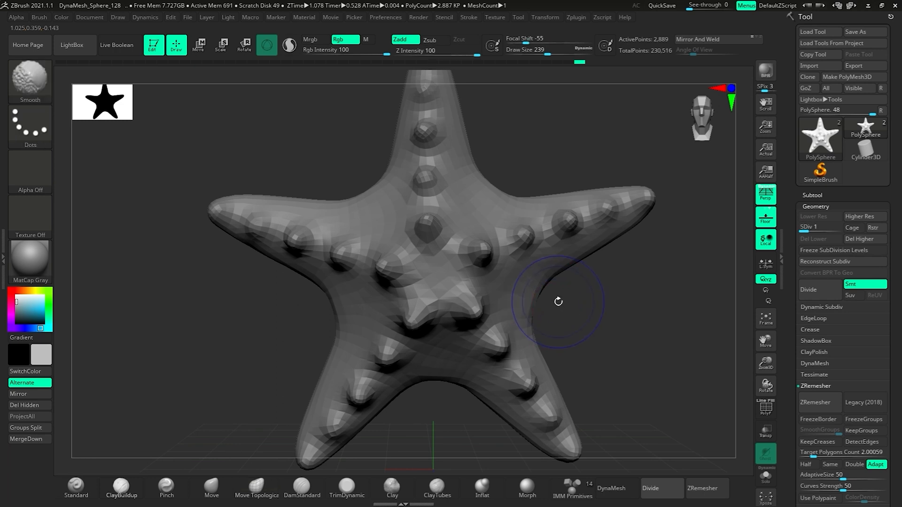
key("ctrl+d")
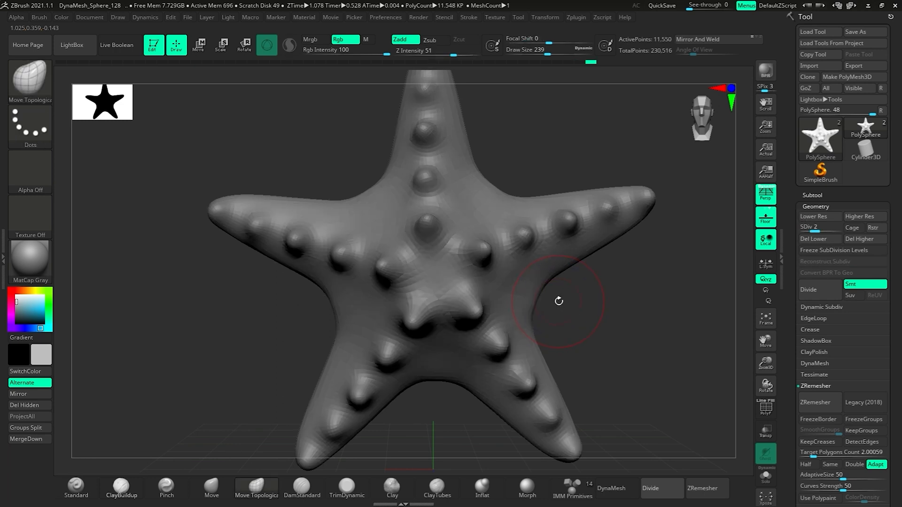
key("shift+d")
key("shift+d")
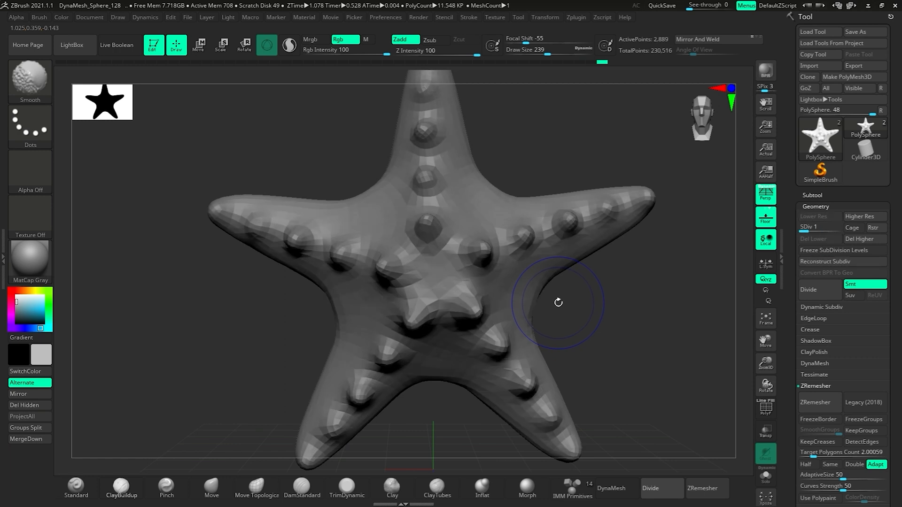
key("shift+d")
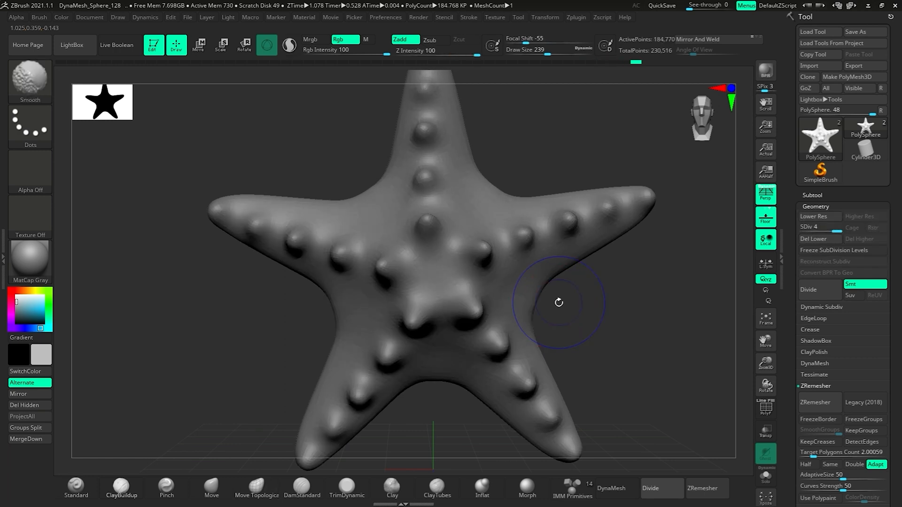
key("shift+d")
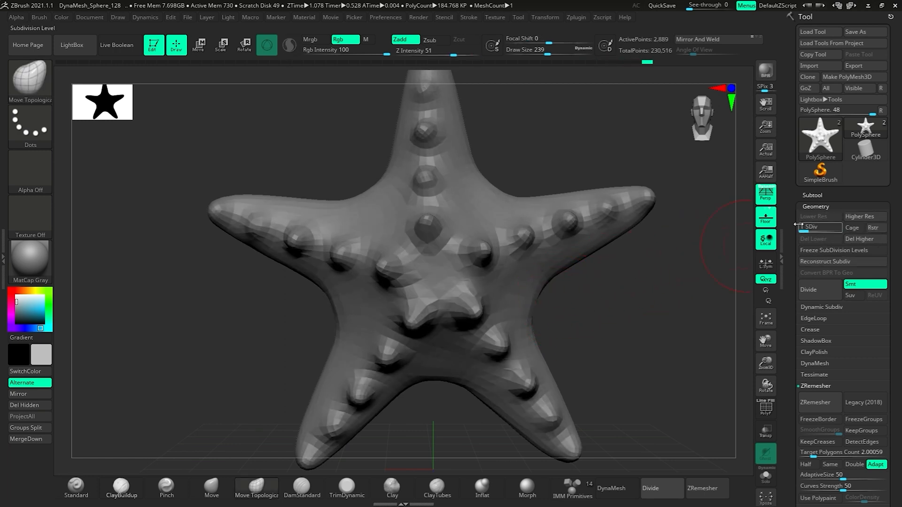
Show the duplicate and project its details onto subdivision level 1 with ProjectAll, smoothing the areas between the arms before reprojecting
left_click(813, 195)
left_click(883, 239)
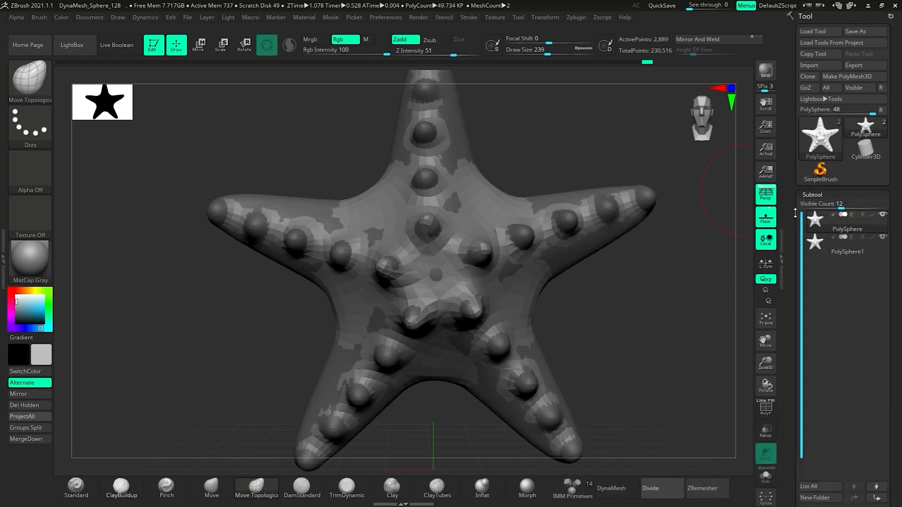
left_click(41, 417)
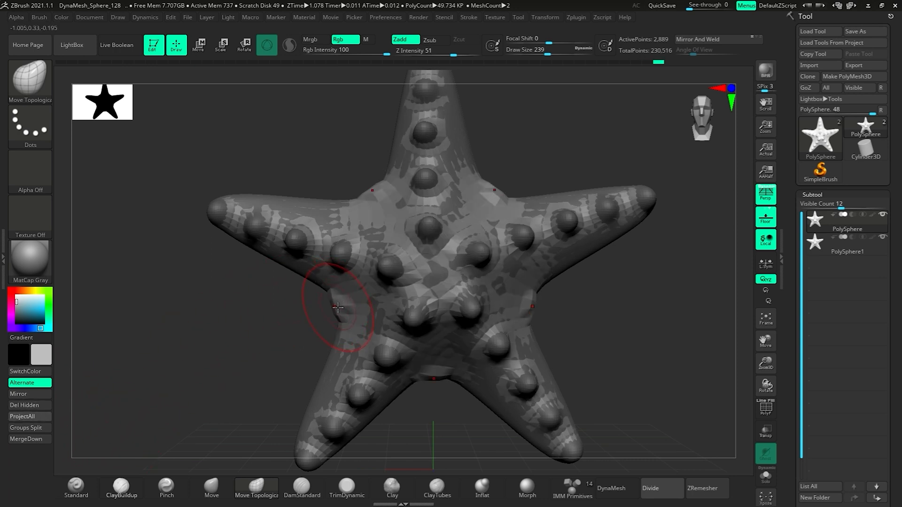
left_click_drag(341, 306, 339, 309, "shift")
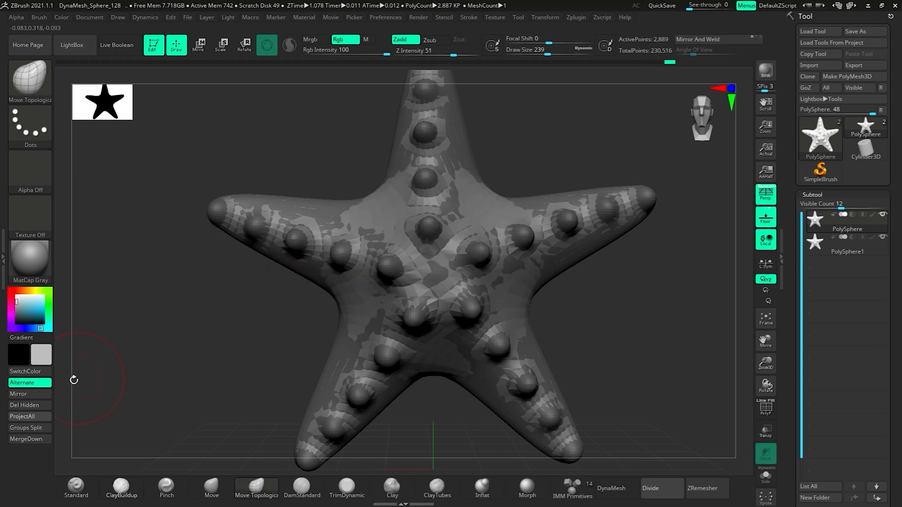
left_click(50, 418)
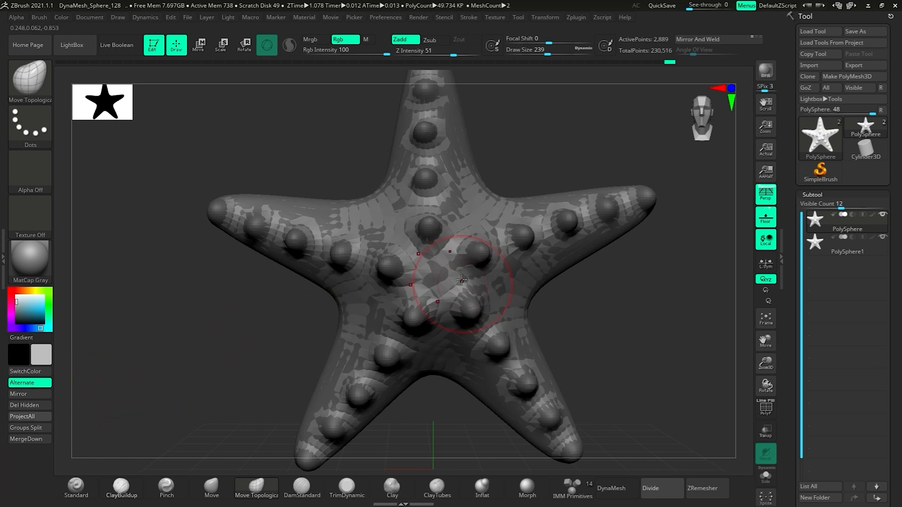
Hide the duplicate and examine the projected bumps on the low-resolution starfish up close
left_click_drag(614, 279, 663, 281)
left_click(857, 243)
left_click(884, 239)
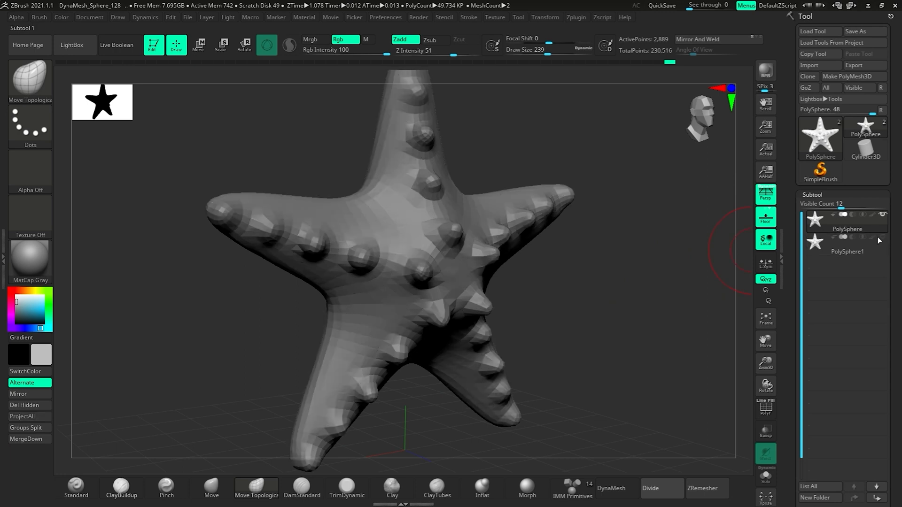
mouse_move(630, 291)
right_mouse_down("ctrl")
mouse_move(644, 311)
mouse_move(657, 296)
mouse_move(609, 300)
mouse_move(661, 296)
mouse_move(616, 305)
right_mouse_up("ctrl")
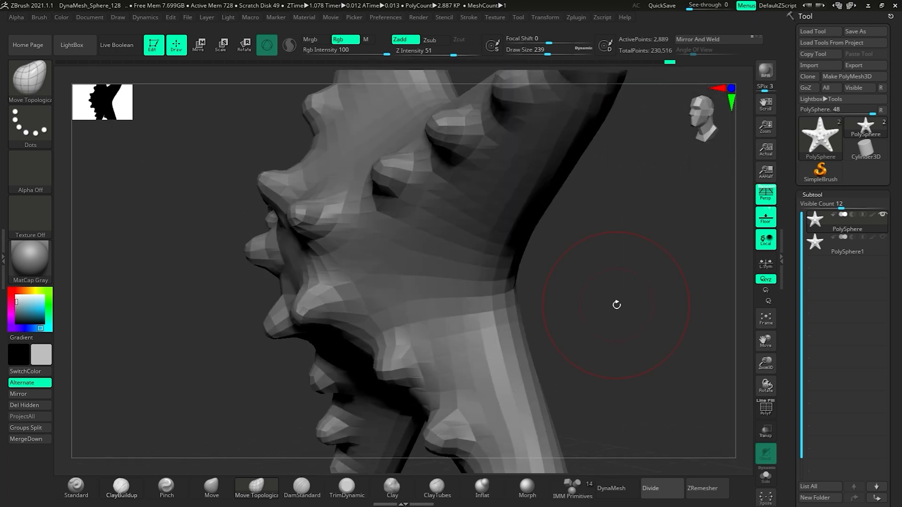
Project the visible duplicate's details onto the starfish at subdivision level 2, and hide the duplicate again to inspect the bumps
left_click(885, 240)
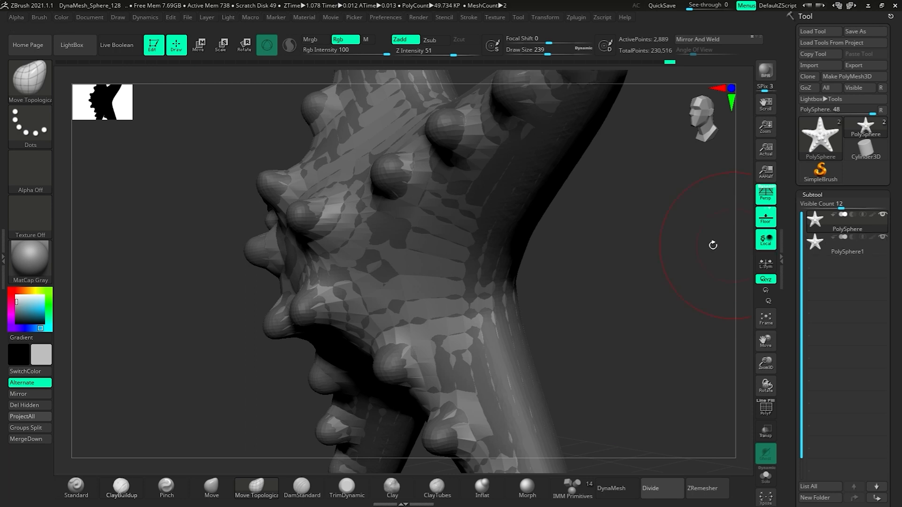
key("d")
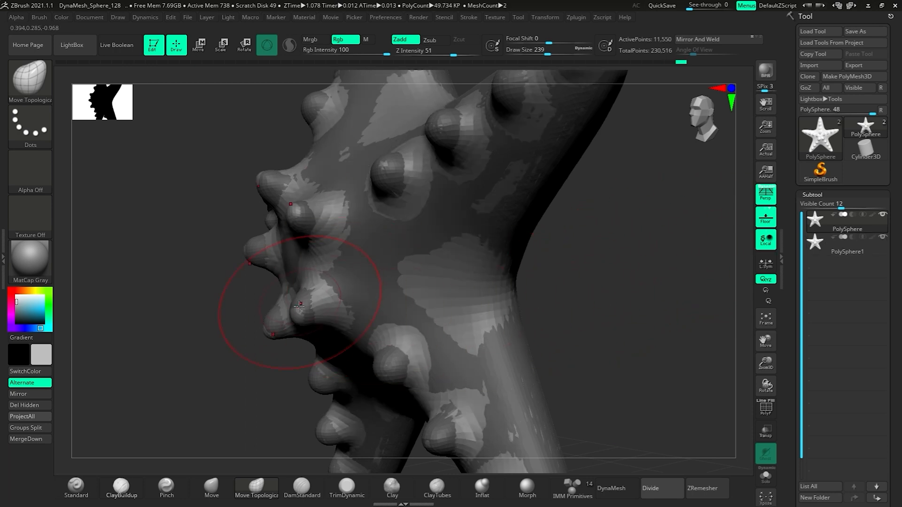
left_click(41, 416)
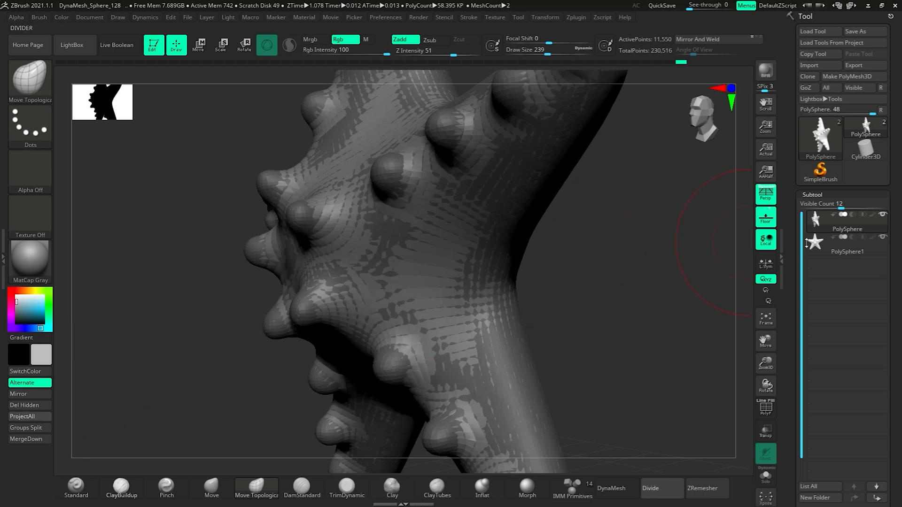
left_click(883, 238)
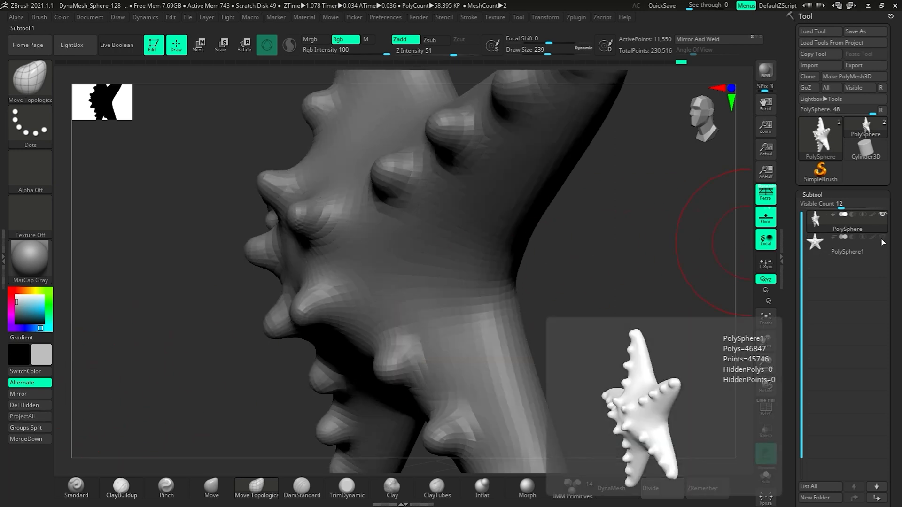
left_click_drag(630, 330, 661, 320)
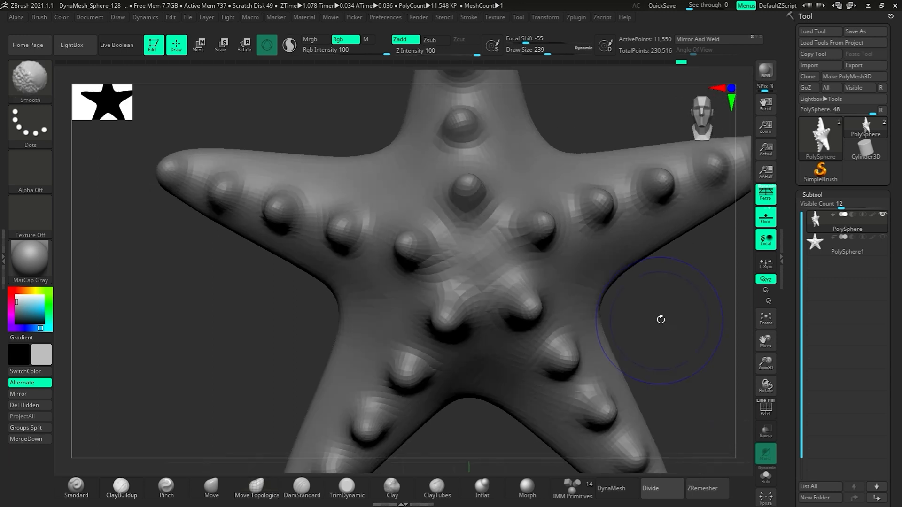
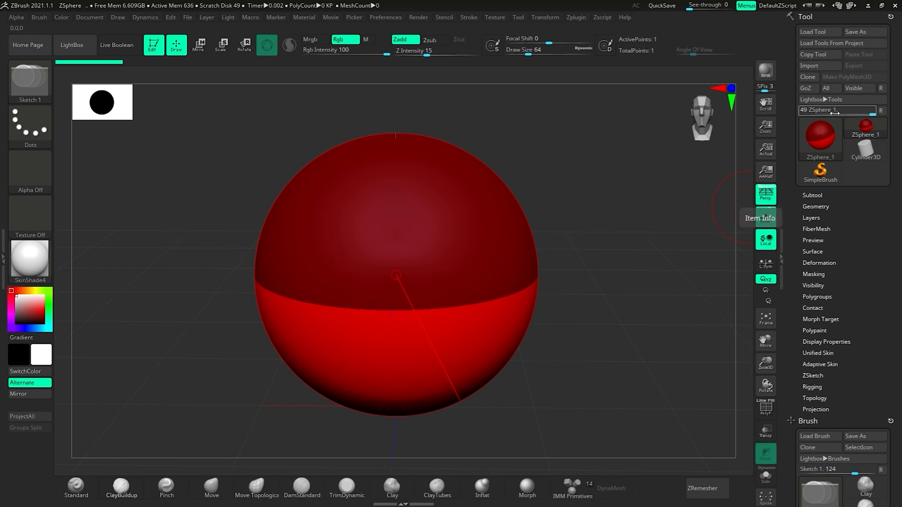
Browse the LightBox projects to find the ZSphere project, and close LightBox
left_click(74, 45)
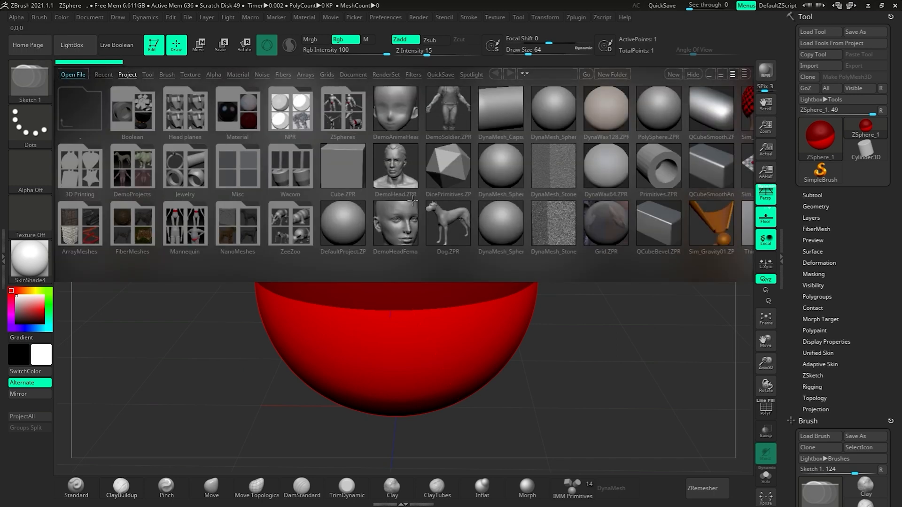
left_click_drag(574, 264, 525, 258)
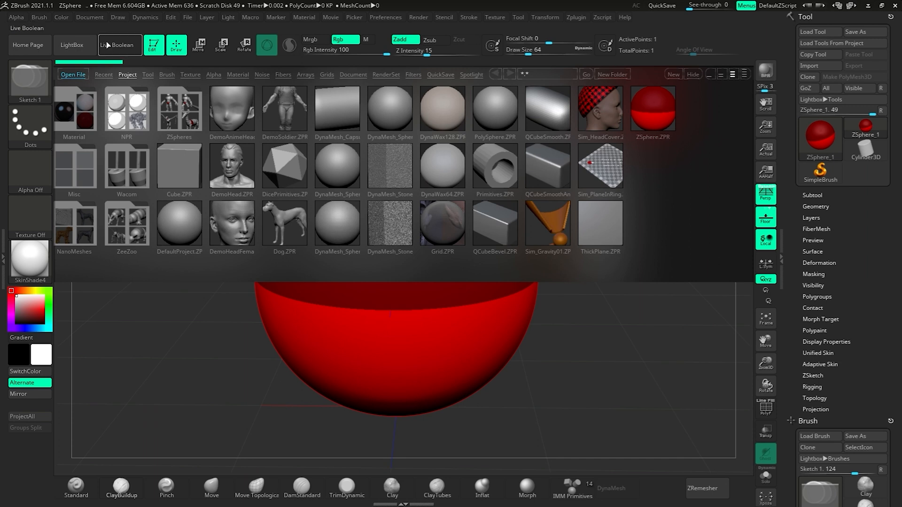
left_click_drag(601, 218, 601, 209)
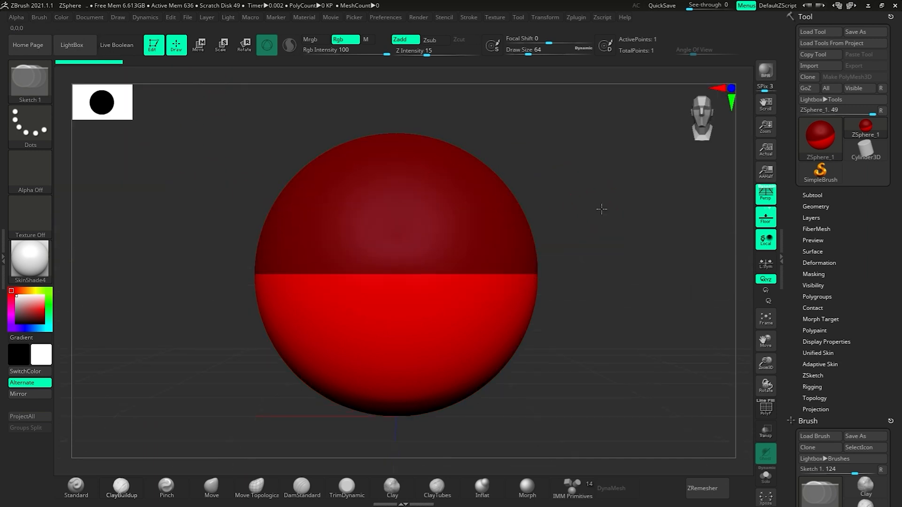
Turn off perspective and X symmetry for the ZSphere, framing it from the front
left_click(766, 193)
mouse_move(649, 235)
left_mouse_down()
mouse_move(653, 276)
mouse_move(654, 233)
left_mouse_up()
right_click_drag(608, 292, 570, 261, "ctrl")
left_click_drag(580, 267, 601, 274, "alt")
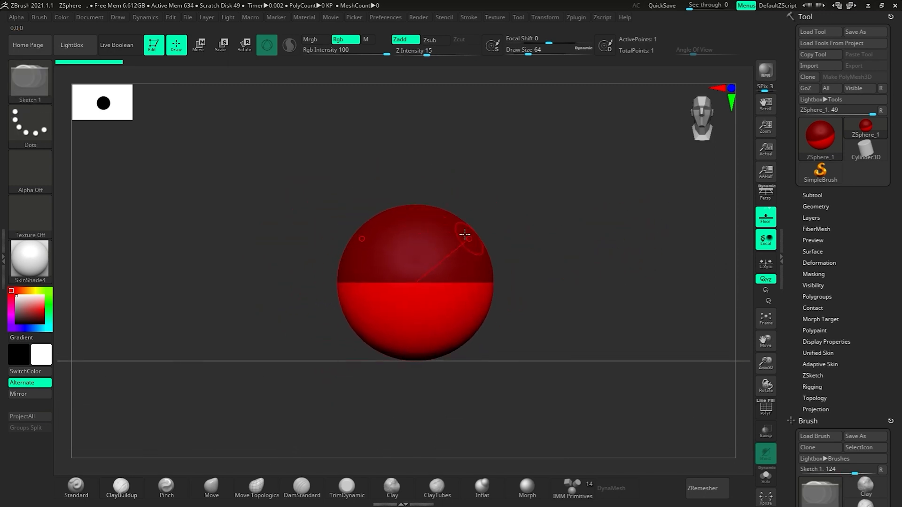
key("x")
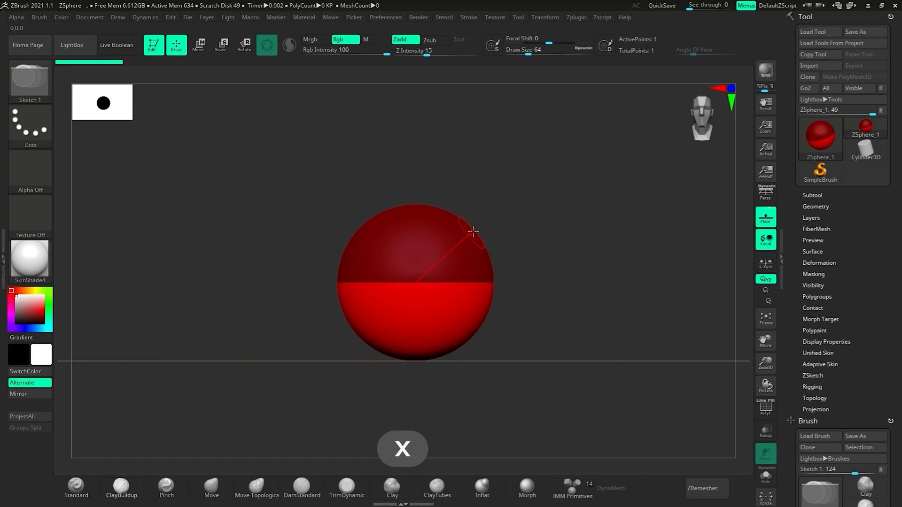
Draw a smaller child ZSphere on the upper right of the root ZSphere
left_click_drag(527, 205, 516, 191)
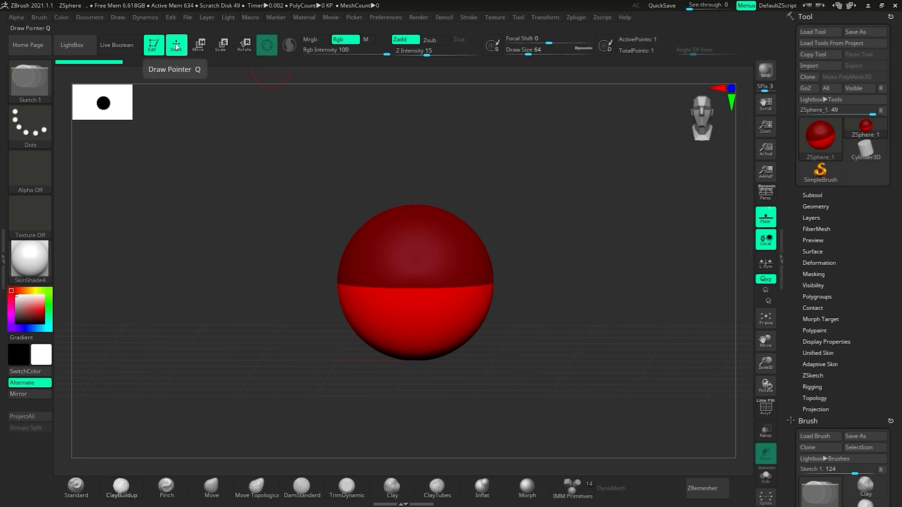
left_click_drag(524, 202, 516, 210)
left_click_drag(473, 241, 504, 261)
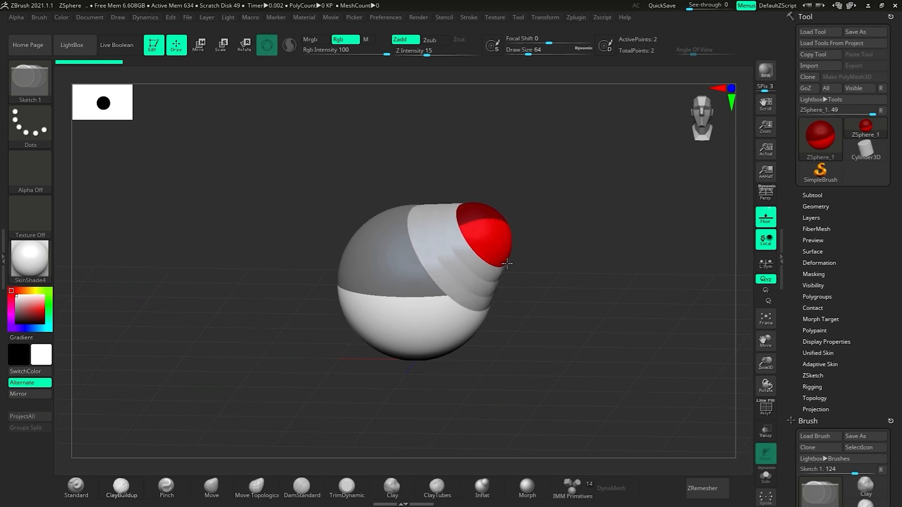
mouse_move(554, 187)
left_mouse_down()
mouse_move(557, 175)
mouse_move(550, 181)
left_mouse_up()
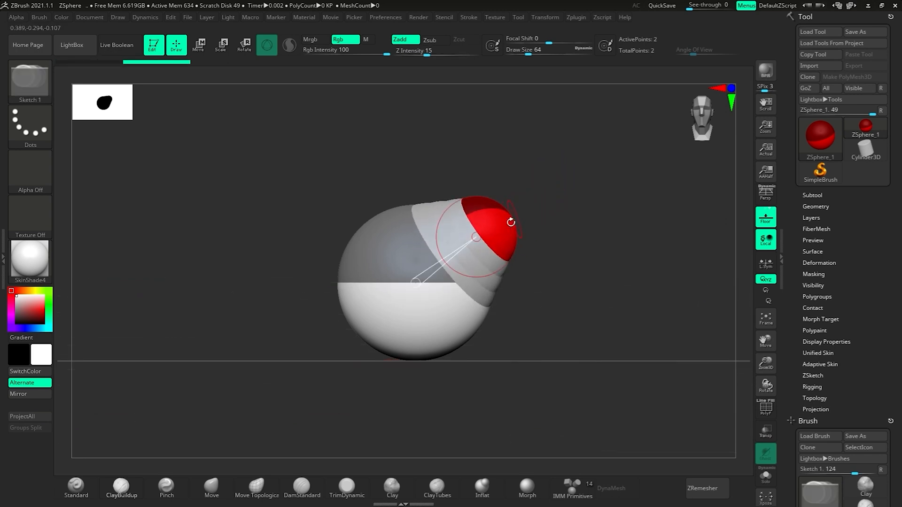
Move the child ZSphere diagonally up and away from the root to stretch the connection between them
key("w")
left_click_drag(491, 240, 542, 140)
left_click_drag(586, 227, 555, 276, "alt")
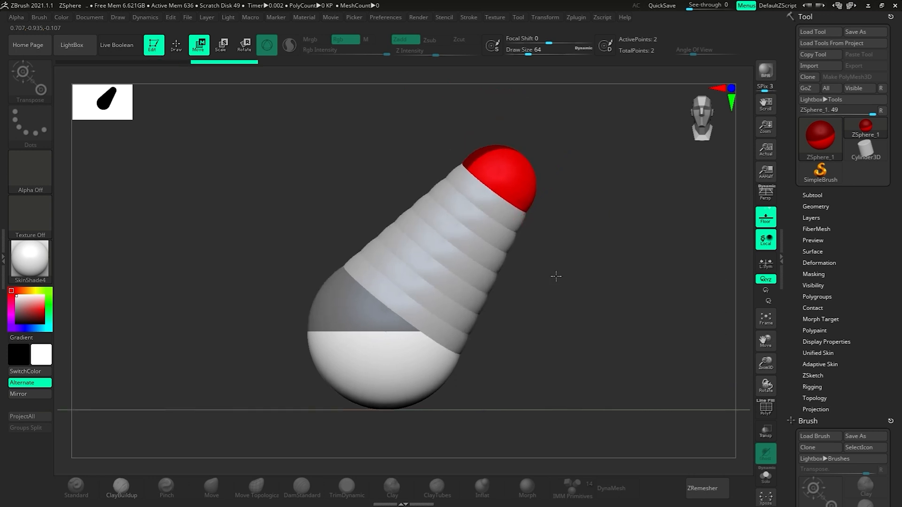
Try rotating the child ZSphere around the root, and undo the rotation
key("e")
key("r")
left_click_drag(526, 196, 455, 66)
key("ctrl+z")
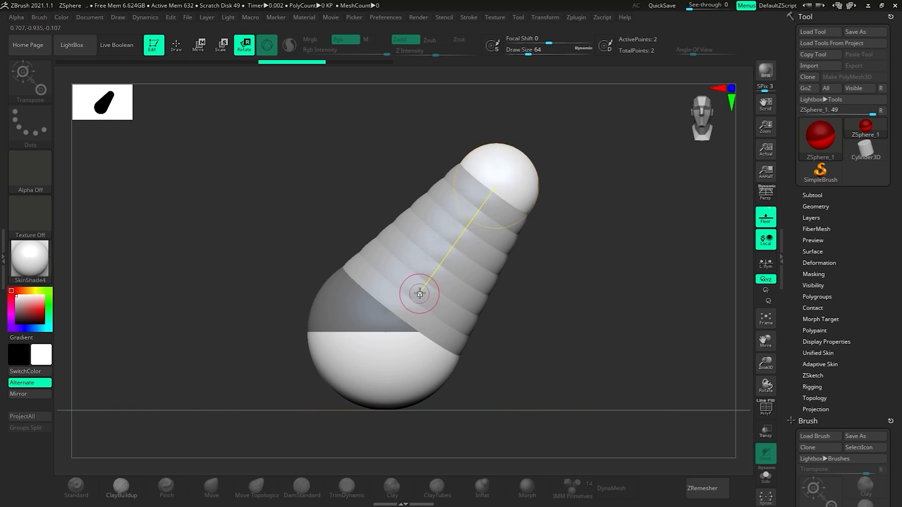
Insert a ZSphere midway along the connection and move it outward to the lower right to form a bent joint
key("shift+a")
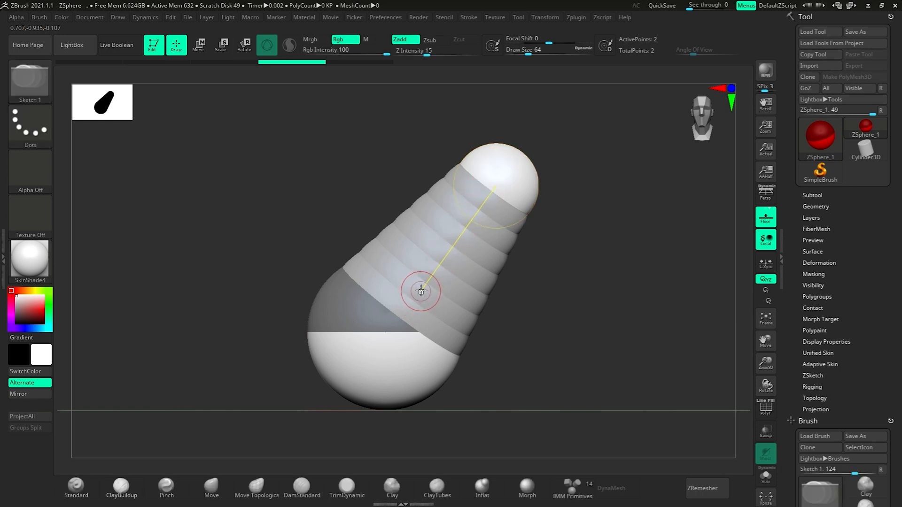
left_click(439, 261)
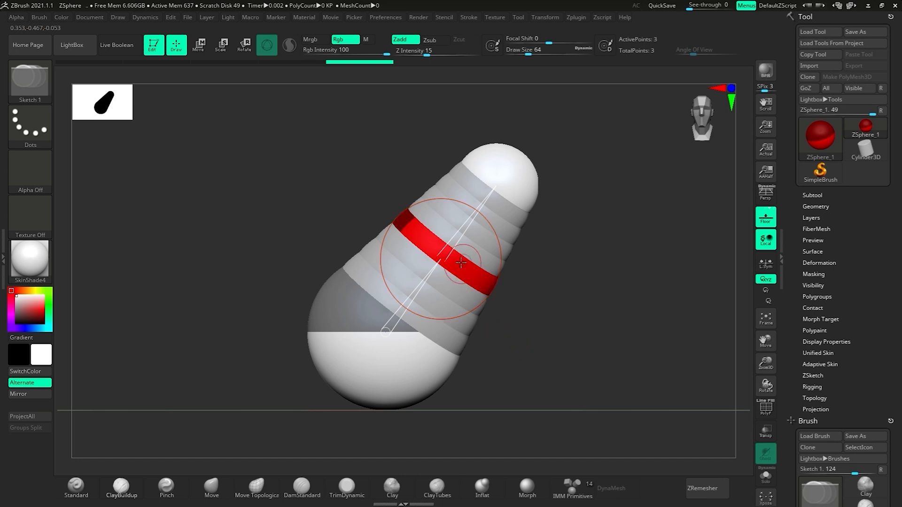
key("w")
mouse_move(445, 249)
left_mouse_down()
mouse_move(476, 292)
mouse_move(383, 201)
mouse_move(442, 211)
mouse_move(375, 176)
mouse_move(395, 188)
mouse_move(402, 174)
mouse_move(400, 199)
mouse_move(479, 267)
mouse_move(529, 295)
left_mouse_up()
key("e")
key("w")
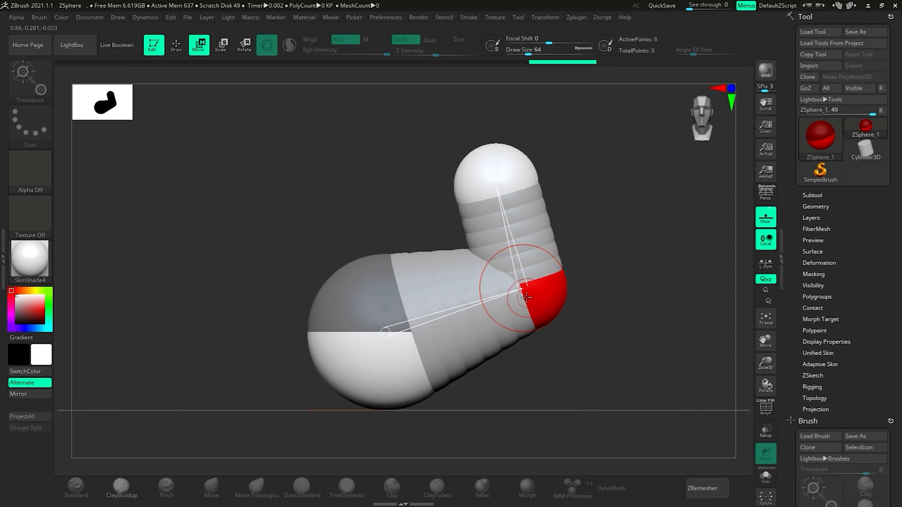
Delete the ZSphere at the bent joint so the child connects straight to the root ZSphere
key("q")
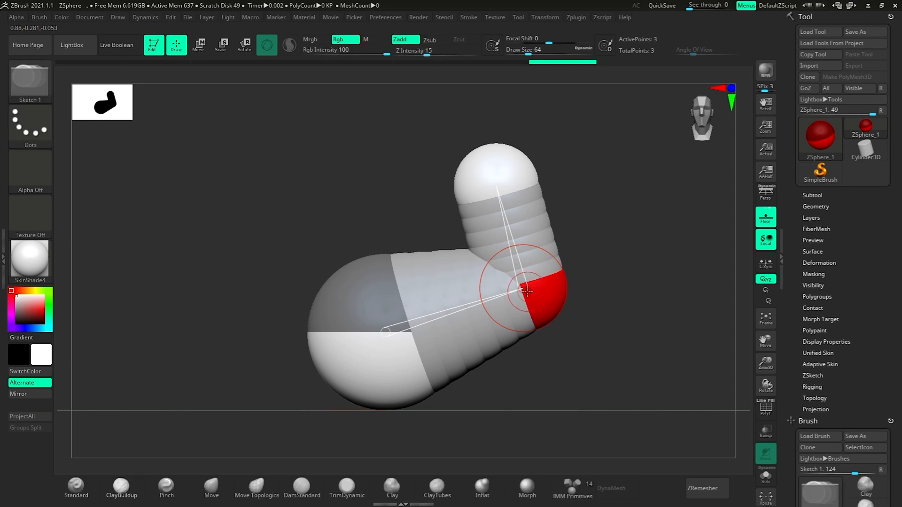
right_click_drag(520, 267, 576, 331, "ctrl")
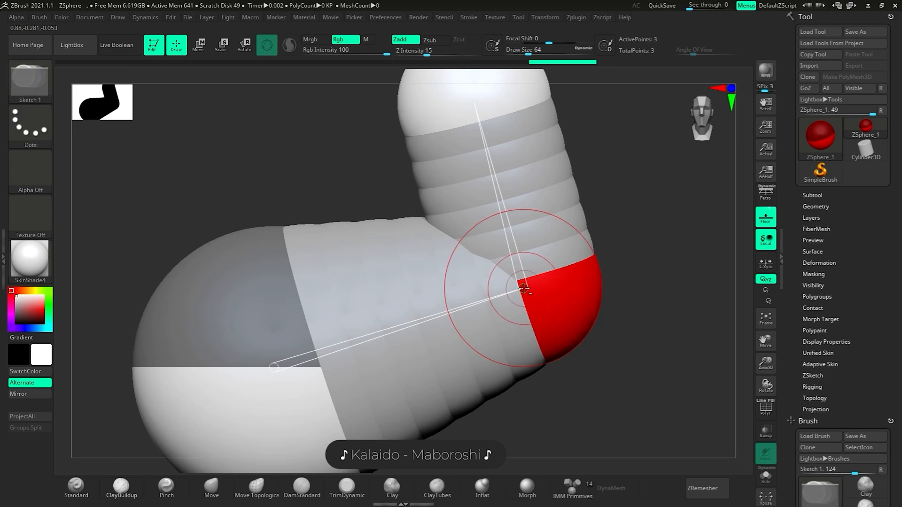
left_click(525, 290, "alt")
right_click_drag(566, 342, 496, 286, "ctrl")
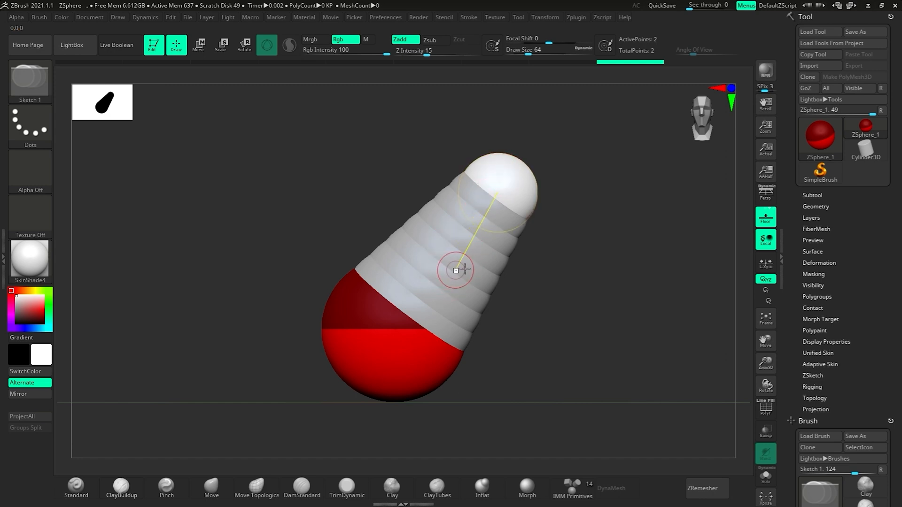
mouse_move(551, 283)
right_mouse_down("ctrl")
mouse_move(528, 258)
mouse_move(535, 276)
right_mouse_up("ctrl")
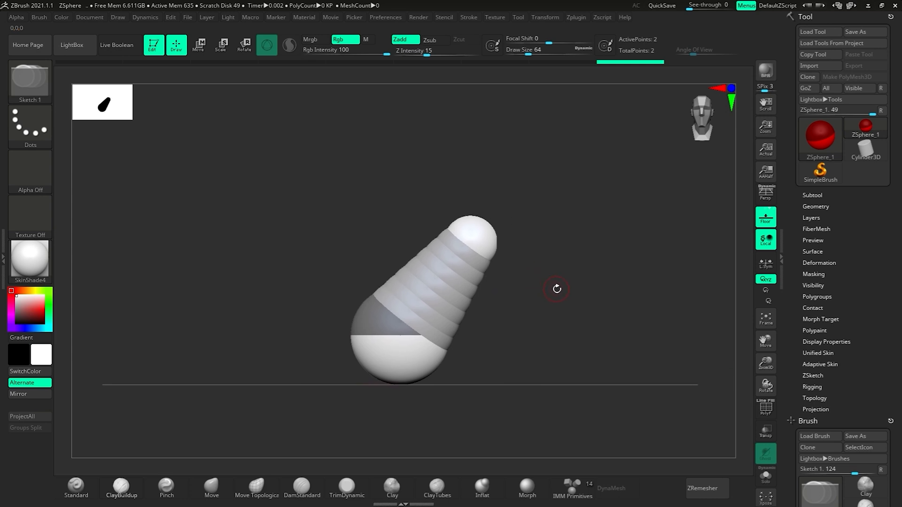
Draw a ZSphere the same size as the child on its right side and move it outward horizontally to extend the chain
right_click_drag(563, 292, 519, 236)
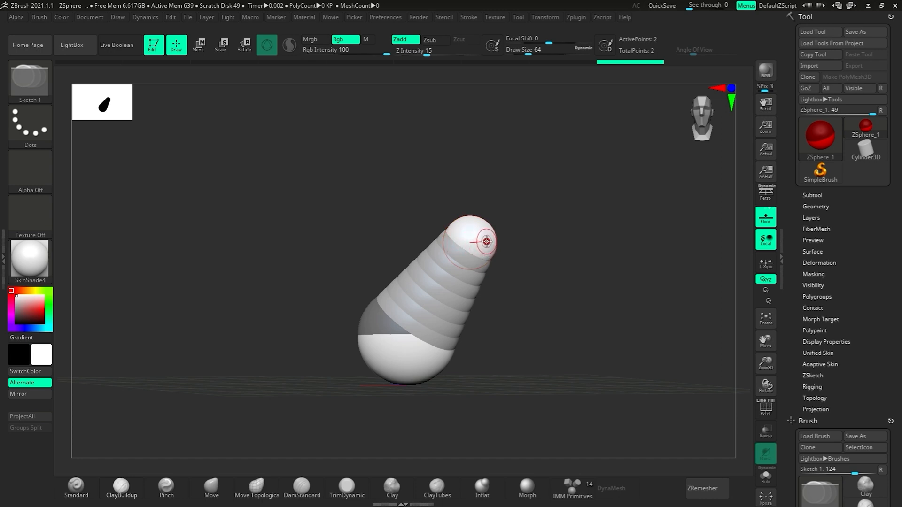
mouse_move(501, 236)
right_mouse_down()
mouse_move(519, 221)
mouse_move(493, 239)
right_mouse_up()
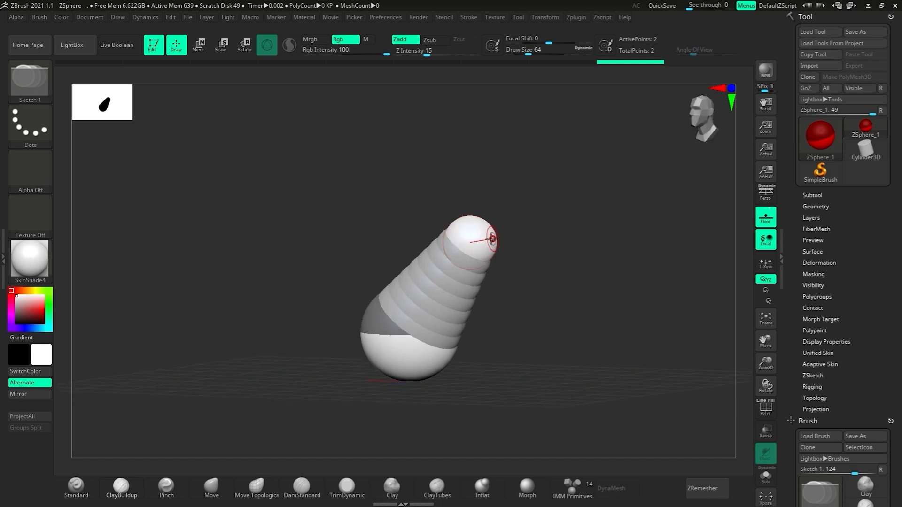
left_click(501, 239)
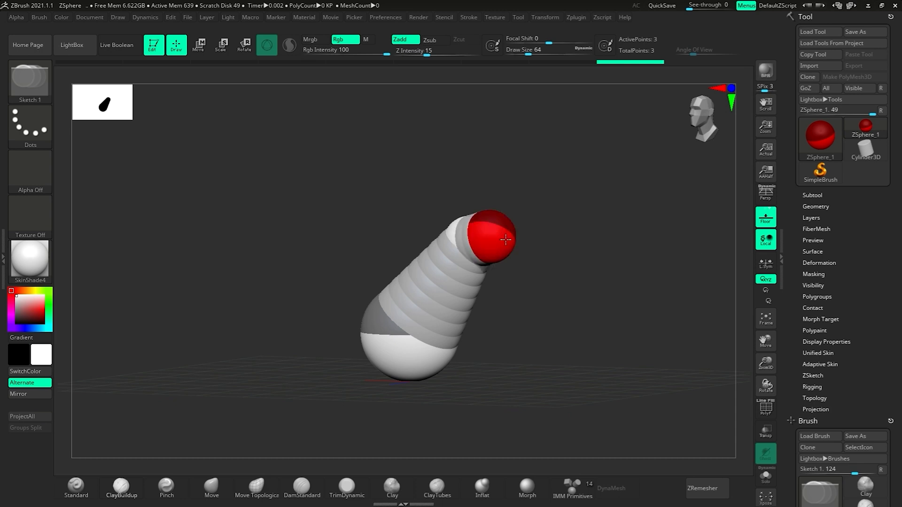
right_click_drag(525, 235, 578, 235)
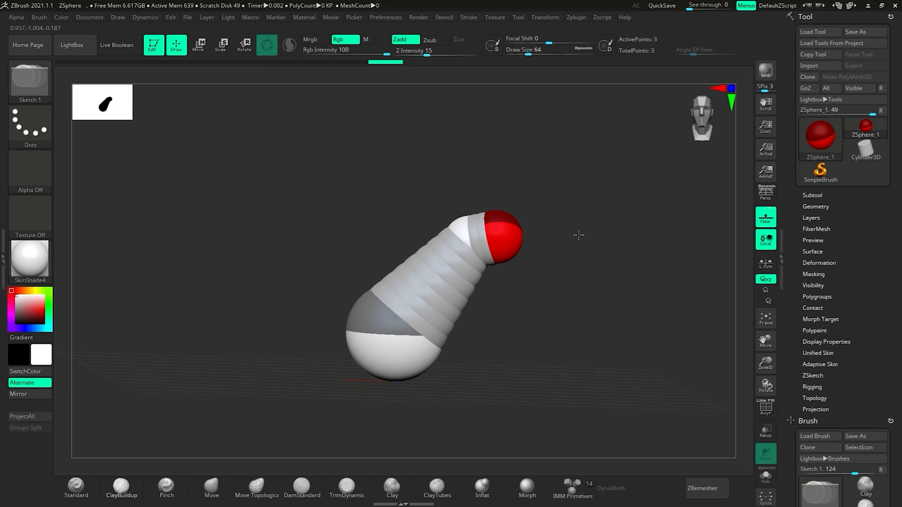
key("w")
left_click_drag(498, 237, 554, 242)
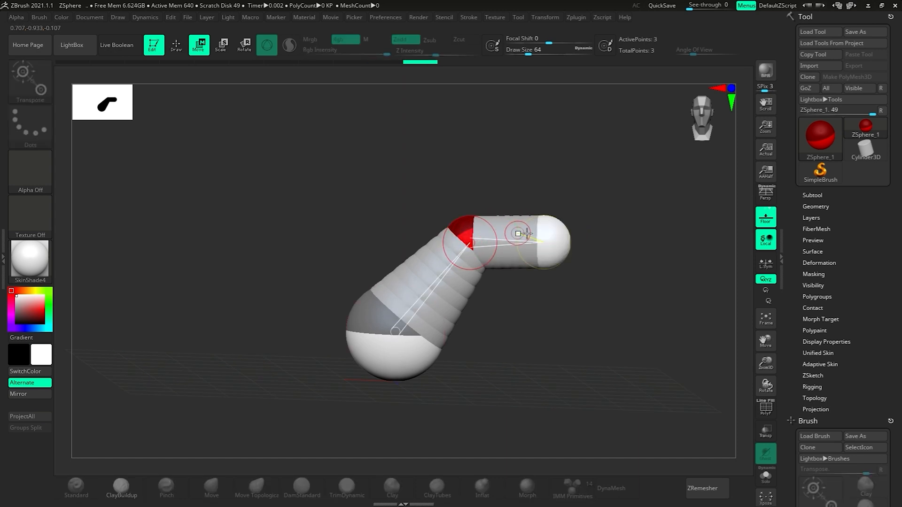
Delete the ZSphere at the outer end of the horizontal segment
key("q")
left_click(544, 247, "alt")
left_click_drag(566, 253, 501, 214)
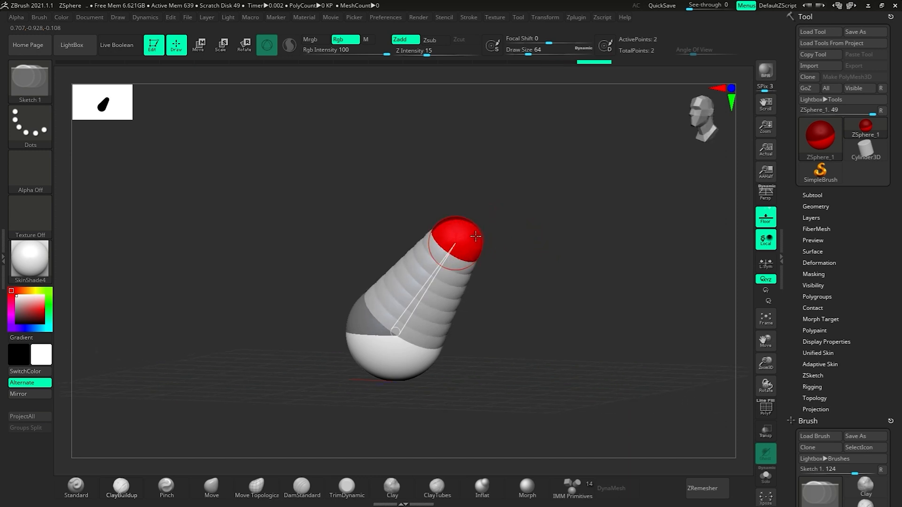
left_click_drag(520, 220, 521, 225)
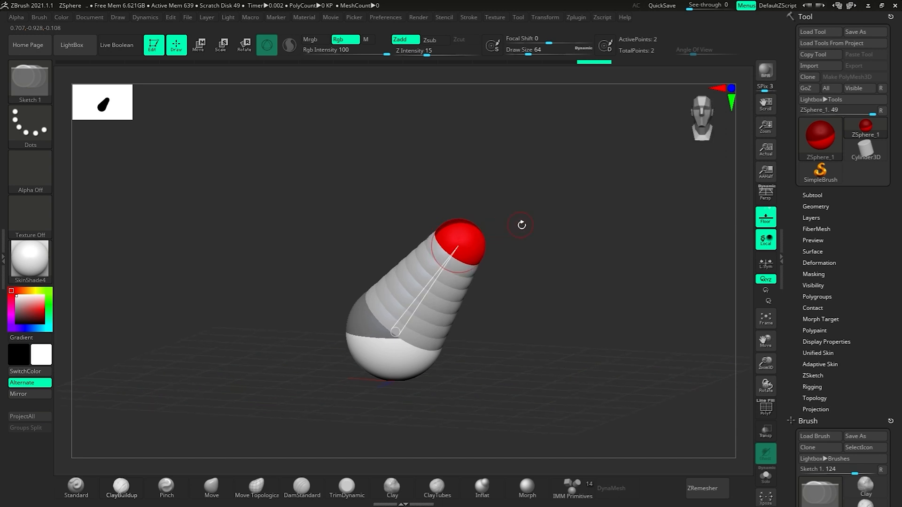
Try extending the child with a small ZSphere pulled out to the upper right as a tapered tip, and undo it
left_click(479, 240)
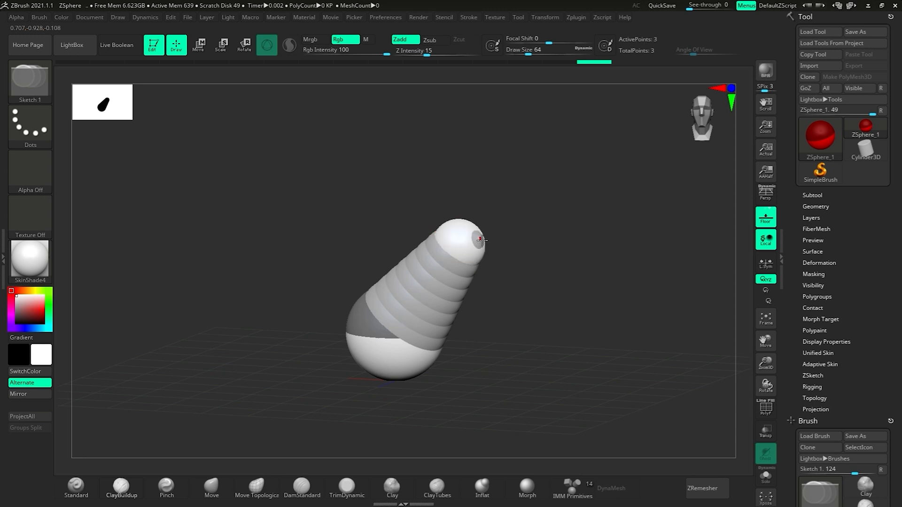
left_click_drag(506, 234, 594, 213)
left_click_drag(574, 264, 593, 268)
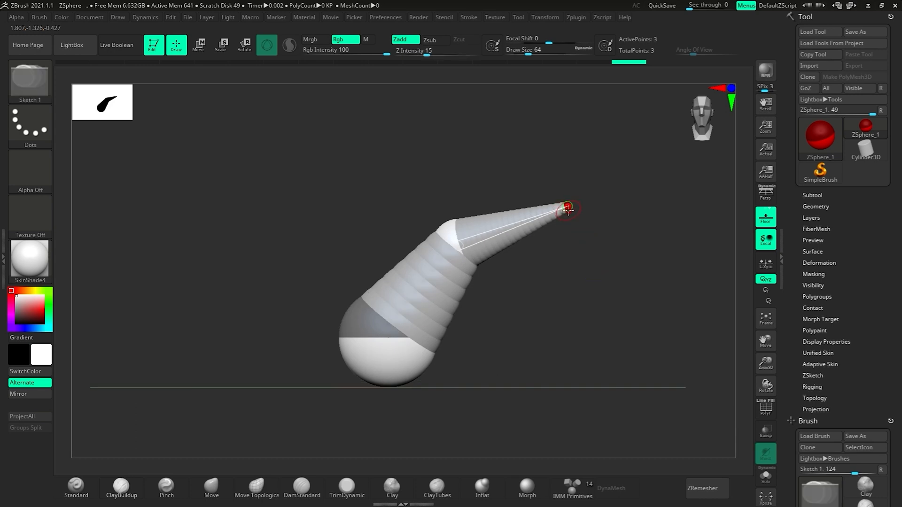
key("ctrl+z")
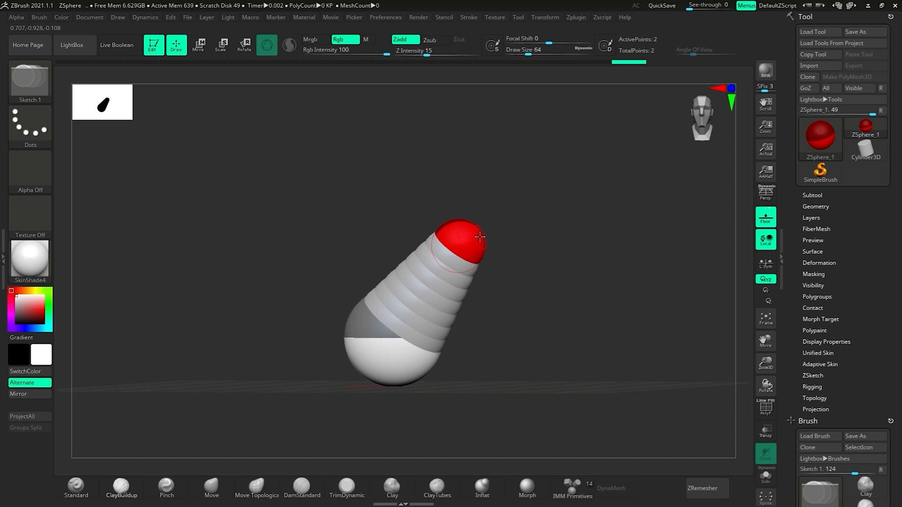
Try drawing a continuous chain of ZSpheres from the child as freehand cursive lettering, and undo it
left_click_drag(525, 230, 515, 225)
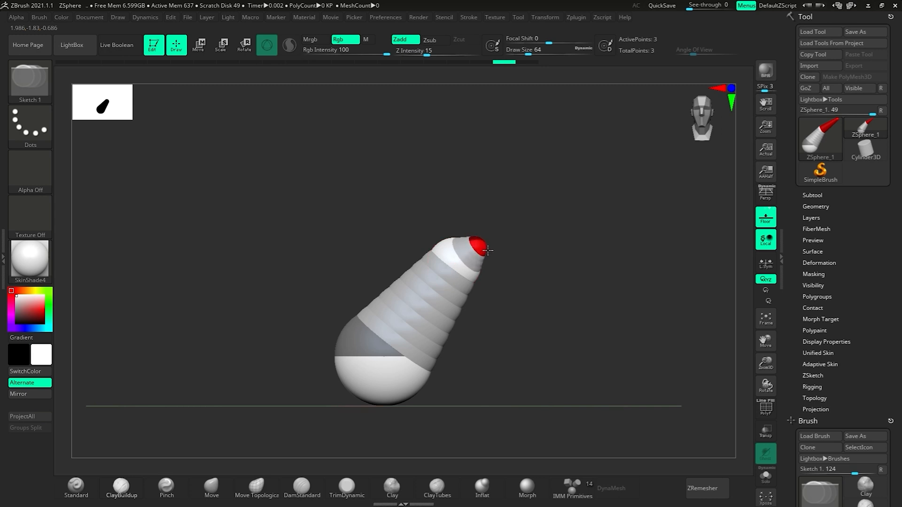
mouse_move(487, 250)
left_mouse_down()
mouse_move(576, 179)
mouse_move(528, 125)
mouse_move(435, 147)
mouse_move(191, 402)
mouse_move(123, 362)
mouse_move(192, 281)
mouse_move(351, 244)
mouse_move(565, 214)
mouse_move(491, 350)
mouse_move(558, 267)
mouse_move(607, 276)
mouse_move(634, 315)
mouse_move(741, 235)
mouse_move(643, 267)
mouse_move(732, 365)
left_mouse_up()
key("ctrl+z")
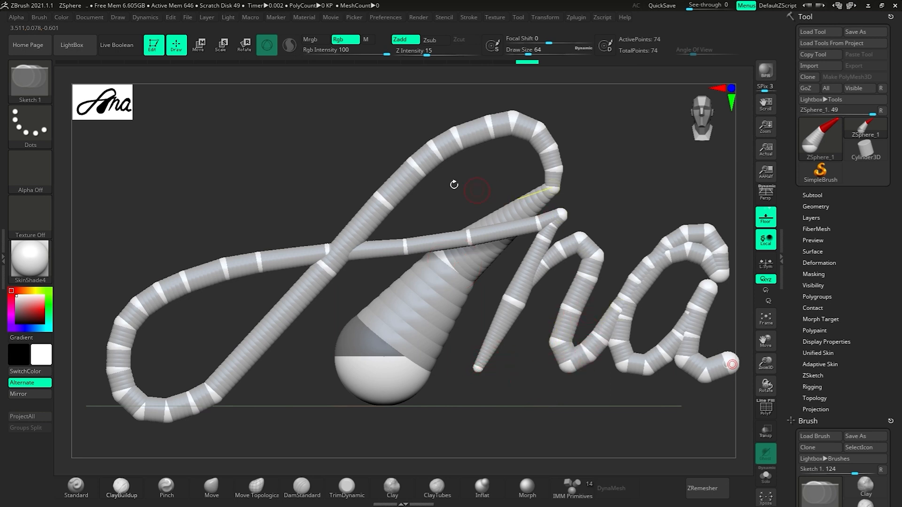
mouse_move(561, 384)
left_mouse_down()
mouse_move(620, 383)
mouse_move(543, 379)
mouse_move(558, 382)
left_mouse_up()
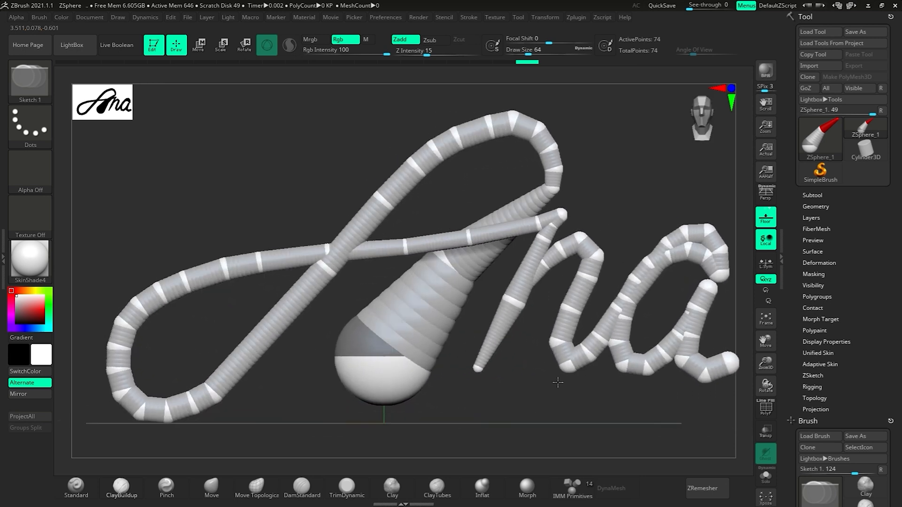
key("ctrl+z")
left_click_drag(572, 340, 537, 331)
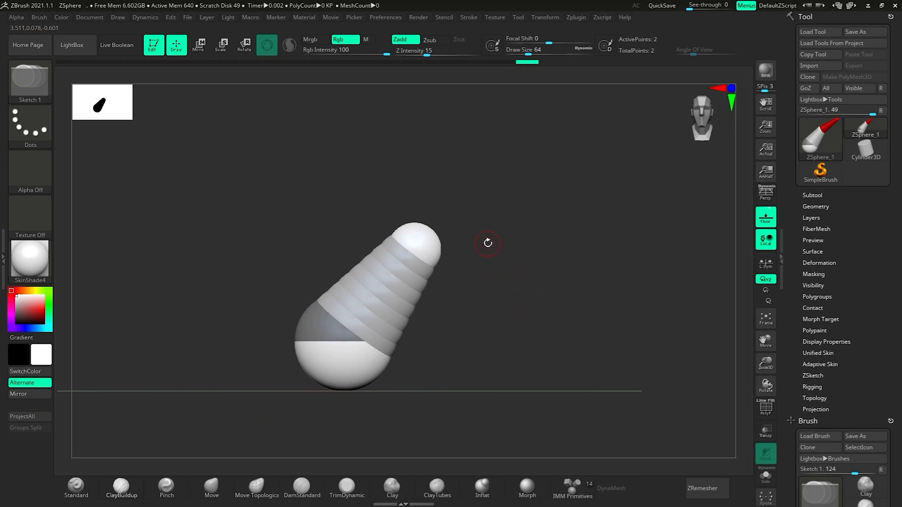
Move the child ZSphere up above the root as a trunk, and pull a new ZSphere from it toward the upper left
left_click_drag(512, 238, 543, 260, "alt")
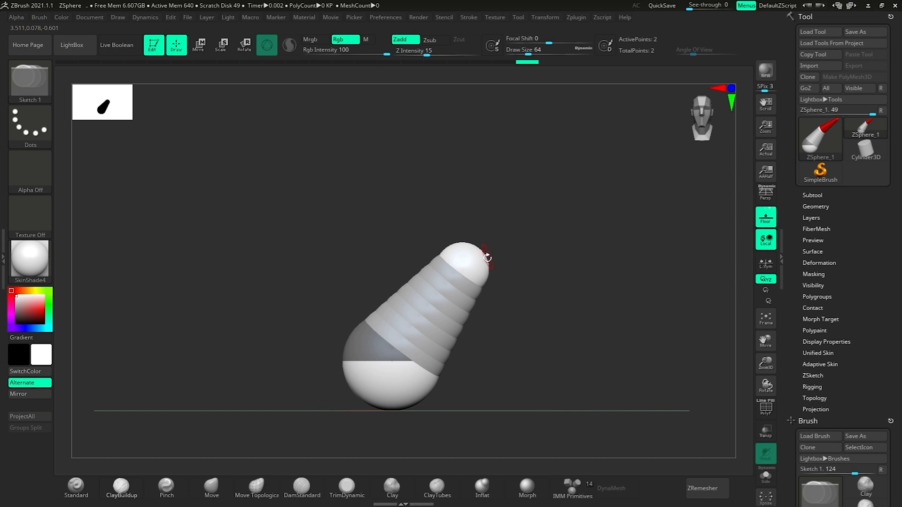
key("w")
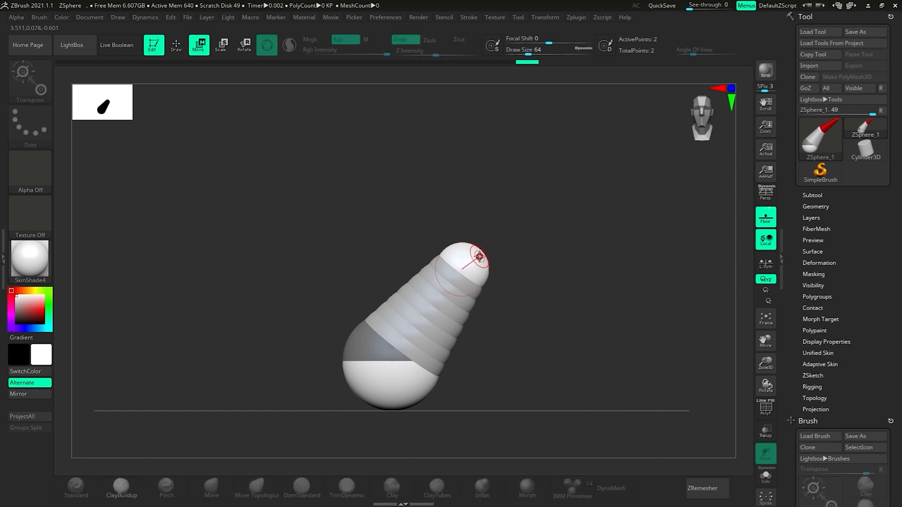
left_click_drag(478, 255, 403, 196)
mouse_move(429, 219)
left_mouse_down("alt")
mouse_move(412, 245)
mouse_move(391, 235)
mouse_move(449, 141)
mouse_move(493, 239)
left_mouse_up("alt")
key("q")
key("w")
key("e")
mouse_move(370, 256)
left_mouse_down()
mouse_move(403, 261)
mouse_move(332, 254)
mouse_move(306, 201)
left_mouse_up()
Add another ZSphere on the trunk's top and extend it to the upper right as a second branch
key("q")
key("w")
key("q")
key("w")
left_click_drag(463, 318, 481, 320)
Draw a ZSphere on the left side of the root and pull it outward as a low side branch
key("q")
left_click_drag(337, 406, 359, 404)
key("w")
mouse_move(305, 408)
left_mouse_down()
mouse_move(286, 407)
mouse_move(276, 364)
left_mouse_up()
left_click_drag(467, 284, 470, 361, "alt")
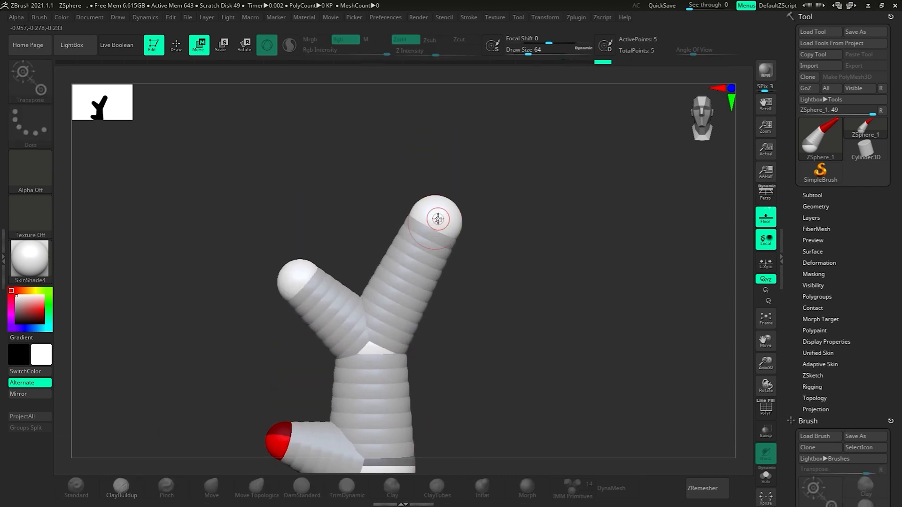
Lengthen the upper right branch, insert a ZSphere along it as a joint, and adjust the trunk's fork
left_click_drag(438, 219, 454, 183)
key("q")
left_click(428, 258)
key("w")
left_click_drag(376, 348, 385, 370)
left_click_drag(453, 182, 454, 165)
left_click_drag(531, 254, 558, 323, "alt")
Fork the left branch's end with two new ZSpheres, one extended straight up and one out to the left
key("q")
left_click_drag(322, 328, 344, 330)
key("w")
left_click_drag(323, 330, 321, 237)
key("q")
left_click_drag(306, 354, 323, 355)
key("w")
mouse_move(302, 353)
left_mouse_down()
mouse_move(255, 334)
mouse_move(325, 359)
left_mouse_up()
Add an inner branch toward the upper left at the right branch's joint and reposition the fork's ZSpheres
key("q")
mouse_move(428, 317)
left_mouse_down()
mouse_move(440, 322)
mouse_move(398, 257)
left_mouse_up()
key("w")
left_click_drag(480, 241, 497, 276)
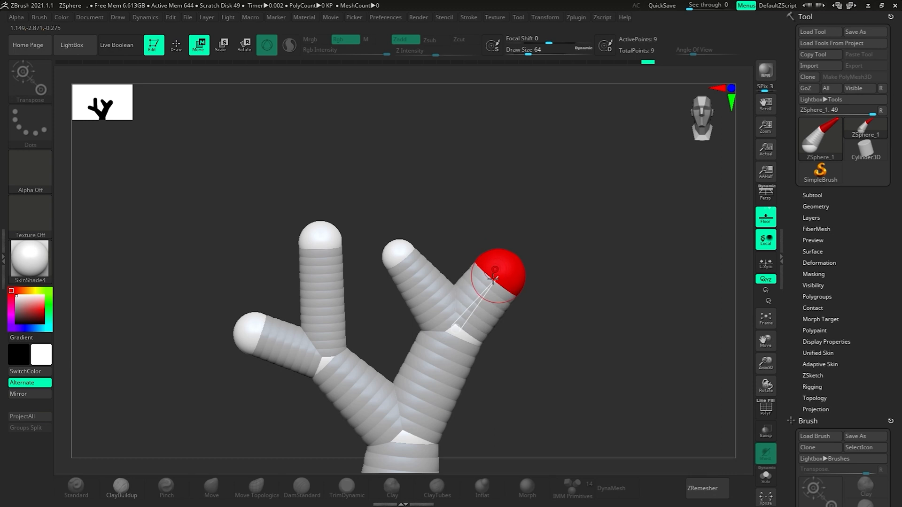
left_click_drag(457, 329, 466, 339)
left_click_drag(403, 263, 403, 237)
left_click_drag(465, 338, 459, 366)
left_click_drag(510, 278, 498, 252)
Extend the right fork's inner branch upward with one more ZSphere at its end
key("e")
key("w")
left_click_drag(408, 236, 412, 183)
key("q")
key("w")
right_click_drag(458, 296, 512, 332, "ctrl")
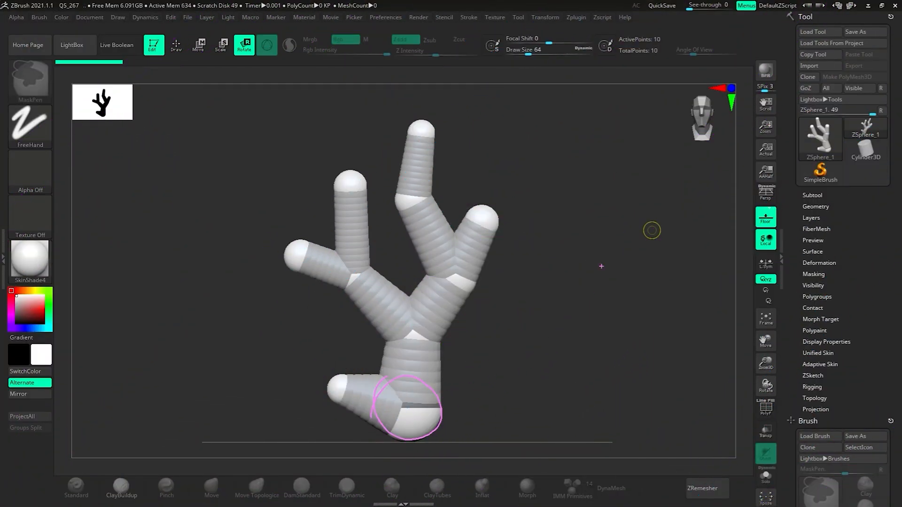
mouse_move(532, 104)
left_mouse_down()
mouse_move(532, 115)
mouse_move(575, 135)
mouse_move(607, 125)
mouse_move(613, 179)
left_mouse_up()
left_click_drag(561, 139, 570, 145)
left_click_drag(571, 175, 556, 179)
left_click_drag(653, 155, 699, 172)
left_click_drag(614, 124, 611, 118)
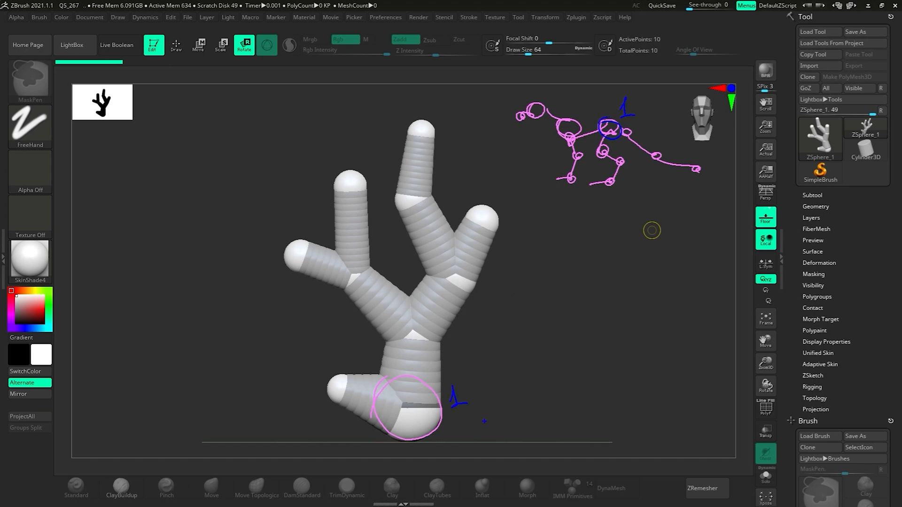
mouse_move(221, 122)
left_mouse_down()
mouse_move(230, 165)
mouse_move(218, 185)
mouse_move(220, 222)
left_mouse_up()
left_click_drag(243, 190, 246, 261)
mouse_move(253, 148)
left_mouse_down()
mouse_move(256, 178)
mouse_move(237, 182)
left_mouse_up()
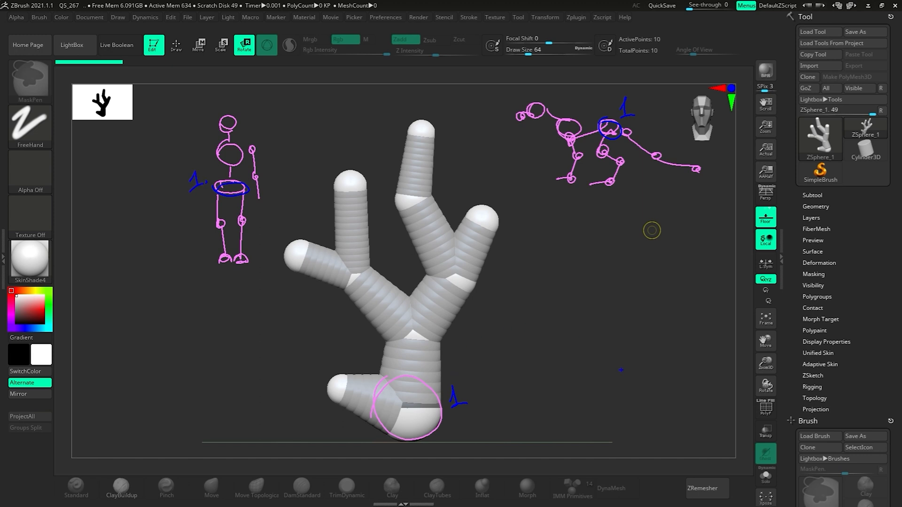
left_click_drag(587, 413, 587, 414)
left_click_drag(587, 373, 587, 374)
mouse_move(587, 388)
left_mouse_down()
mouse_move(586, 405)
mouse_move(627, 362)
left_mouse_up()
mouse_move(628, 361)
left_mouse_down()
mouse_move(658, 366)
mouse_move(705, 337)
left_mouse_up()
left_click_drag(690, 319, 681, 346)
left_click_drag(627, 359, 644, 341)
left_click_drag(645, 339, 669, 337)
left_click_drag(654, 319, 644, 341)
mouse_move(587, 372)
left_mouse_down()
mouse_move(590, 272)
mouse_move(546, 315)
left_mouse_up()
left_click_drag(540, 347, 518, 347)
left_click_drag(545, 319, 541, 284)
left_click_drag(580, 380, 517, 377)
left_click_drag(590, 334, 616, 318)
left_click_drag(625, 370, 646, 384)
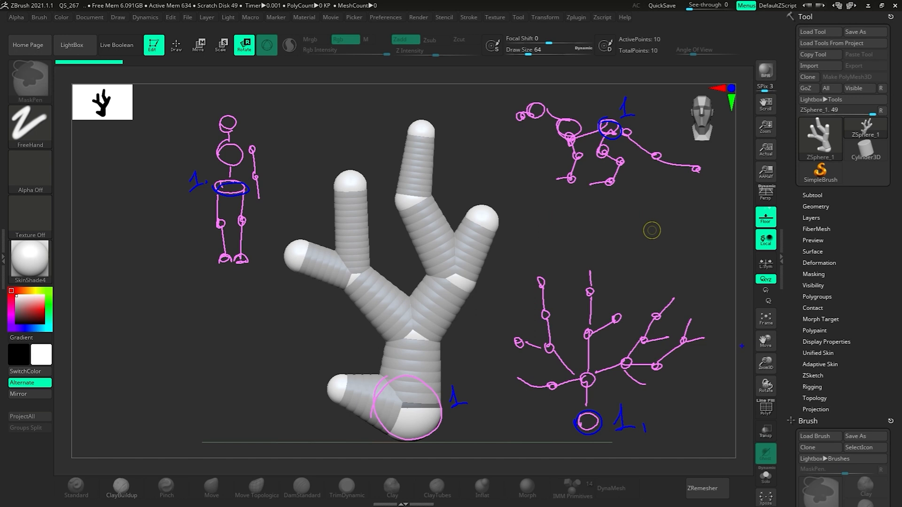
key("Escape")
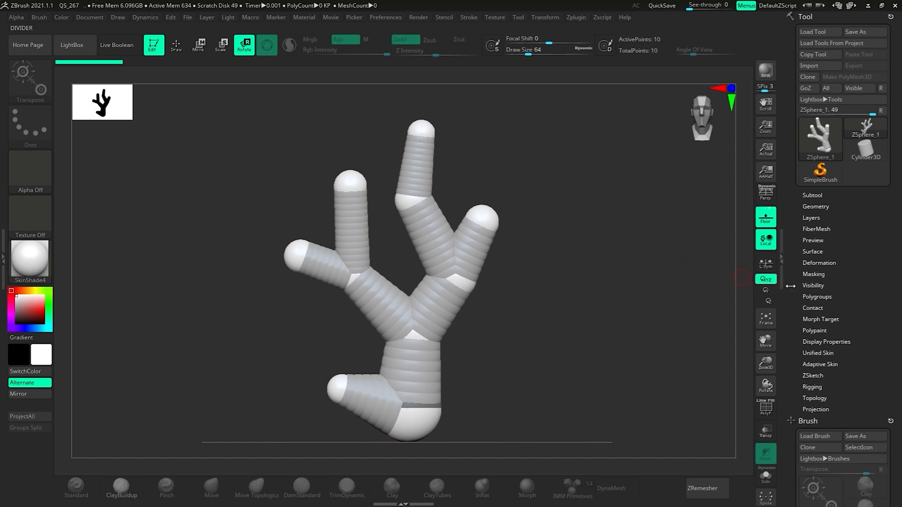
Preview the branching ZSpheres as an adaptive skin mesh and show its polyframe
left_click(825, 364)
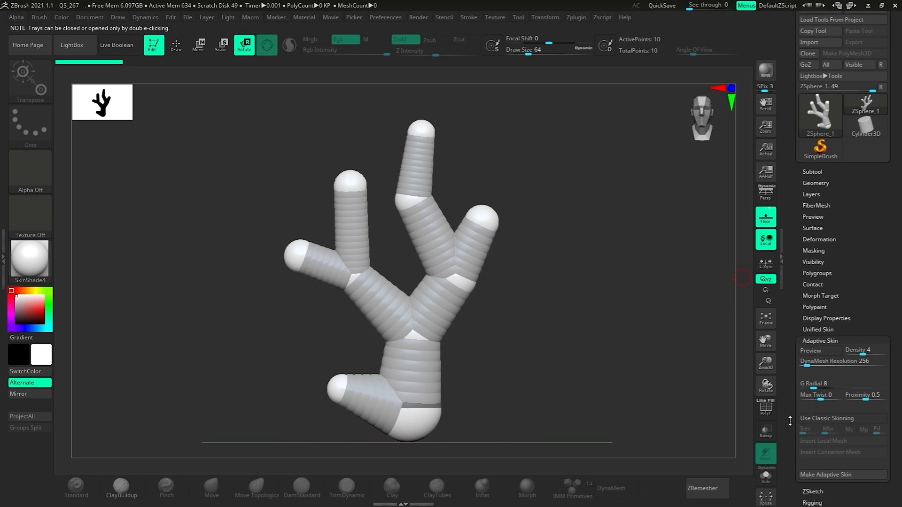
key("a")
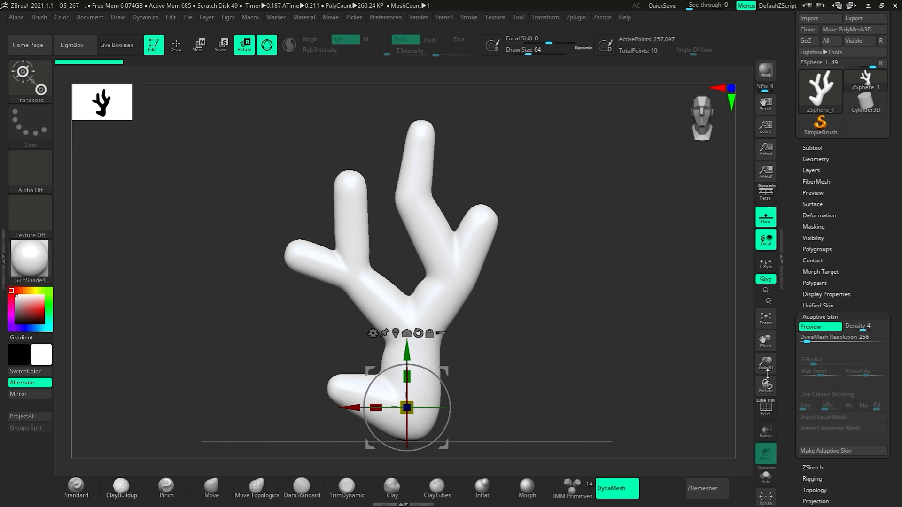
left_click(767, 411)
mouse_move(511, 287)
right_mouse_down("ctrl")
mouse_move(536, 318)
mouse_move(572, 266)
mouse_move(586, 286)
mouse_move(525, 401)
mouse_move(543, 458)
mouse_move(562, 353)
mouse_move(582, 377)
mouse_move(548, 325)
right_mouse_up("ctrl")
right_click_drag(564, 373, 627, 181, "alt")
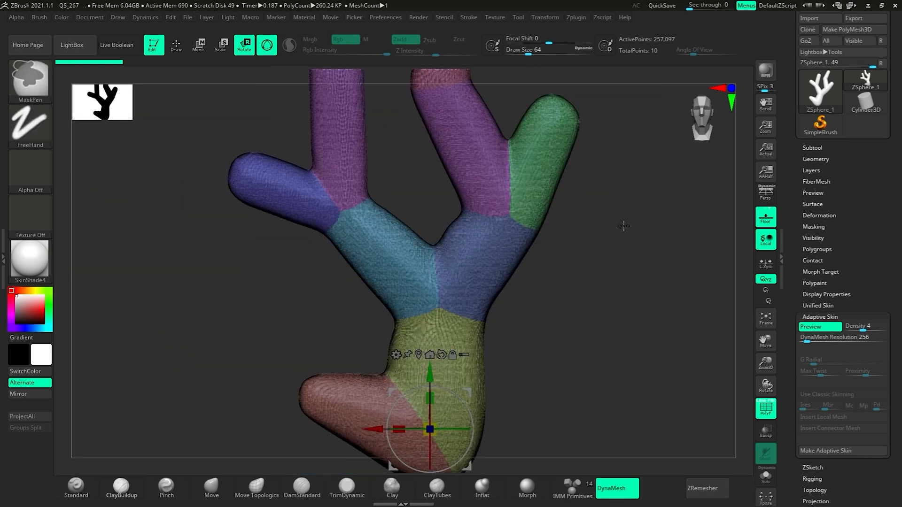
right_click_drag(625, 227, 616, 254, "ctrl")
right_click_drag(606, 292, 593, 336, "alt")
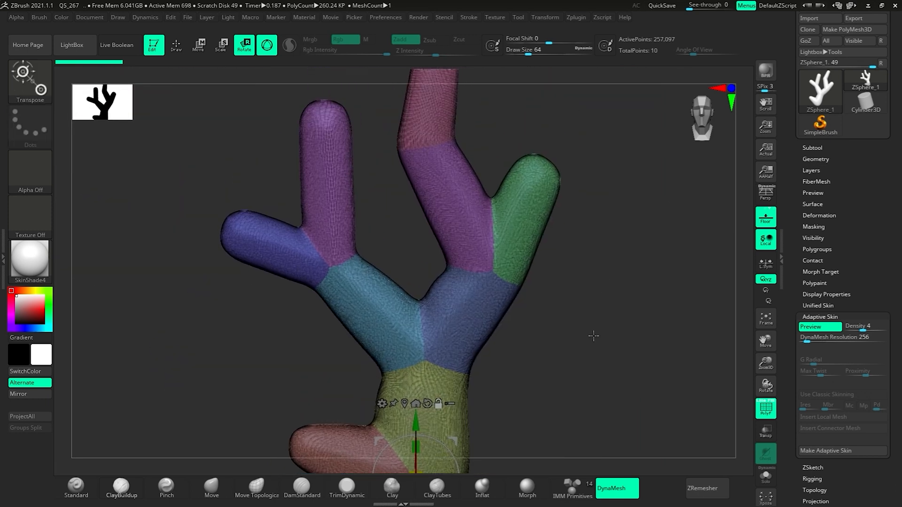
Set the adaptive skin's Density to 2 and DynaMesh Resolution to 0 for a low-poly preview mesh
left_click_drag(864, 331, 848, 329)
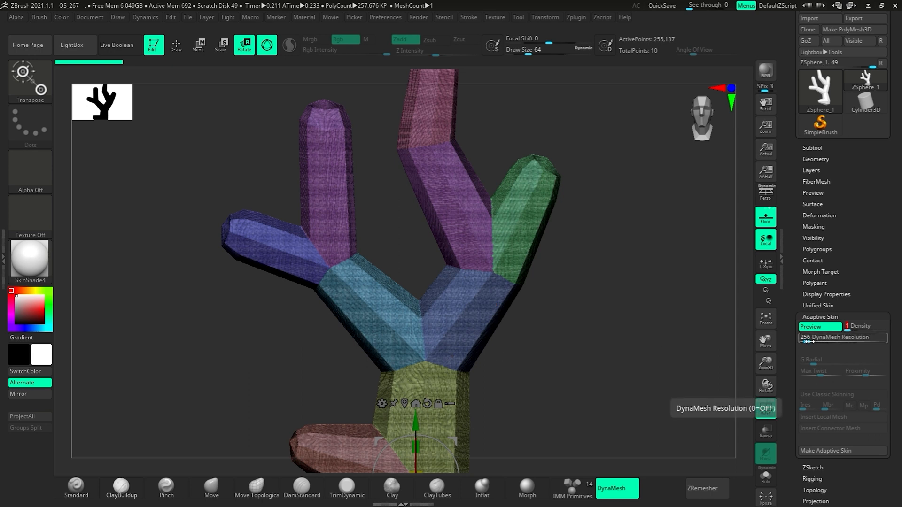
left_click_drag(808, 339, 783, 346)
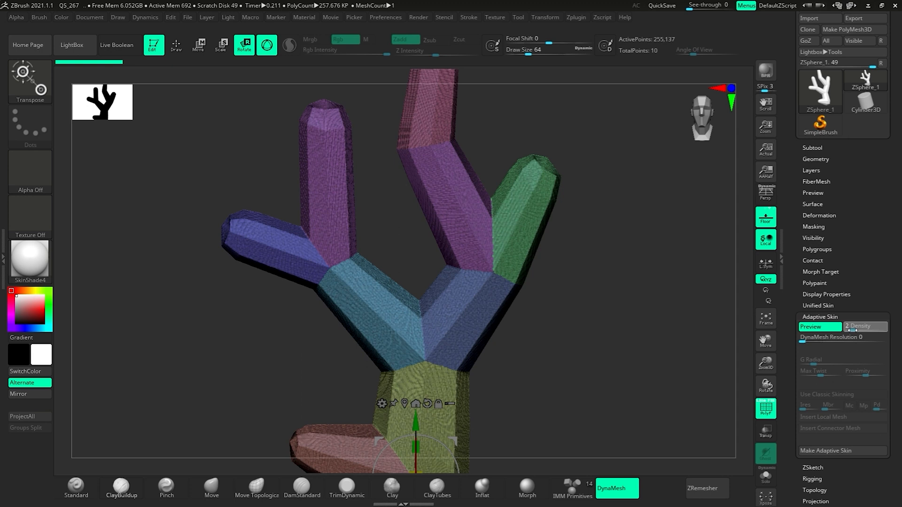
left_click_drag(621, 370, 655, 274, "alt")
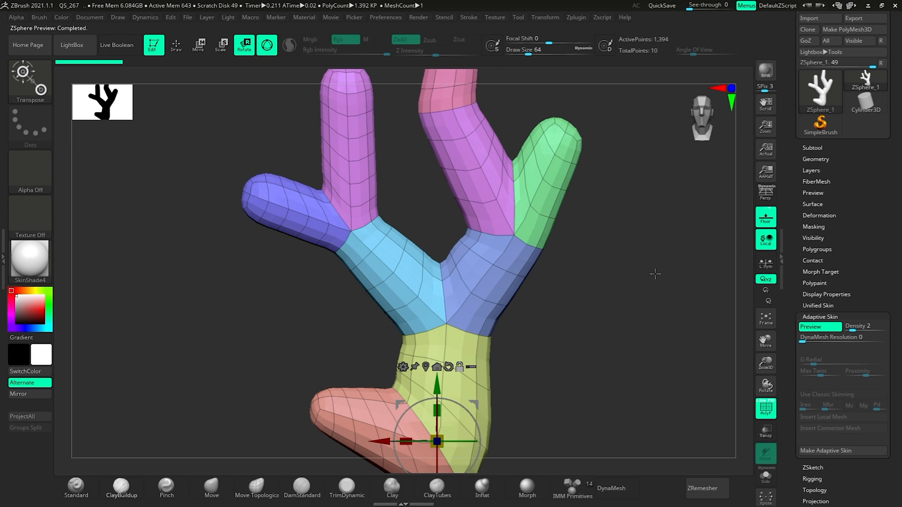
left_click_drag(625, 329, 696, 334)
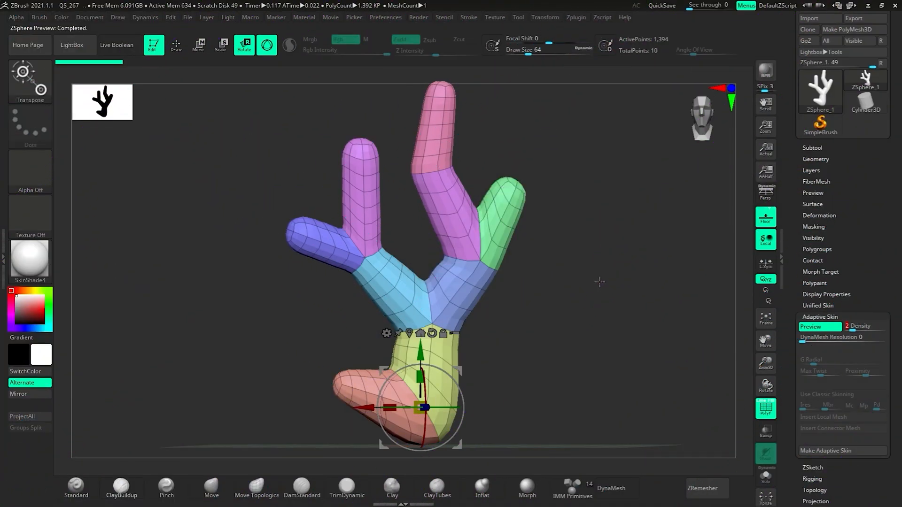
Return from the adaptive skin preview to the ZSphere structure and turn off the polyframe
key("a")
key("a")
key("a")
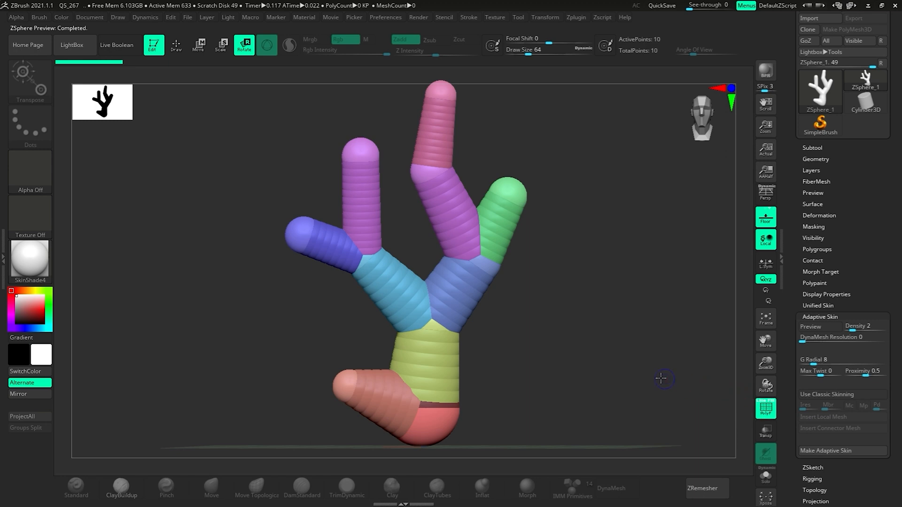
key("shift+f")
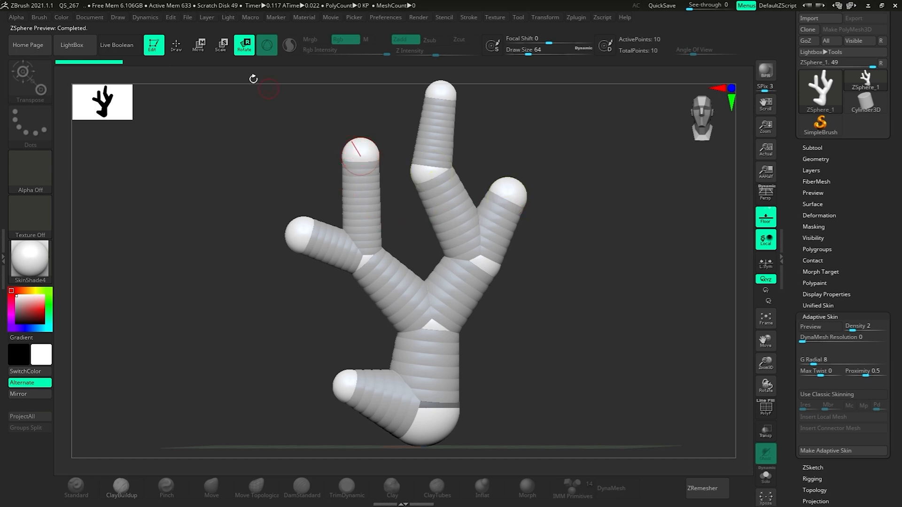
Move the left fork's upright tip ZSphere down so it overlaps the fork joint, and preview the resulting adaptive skin
key("e")
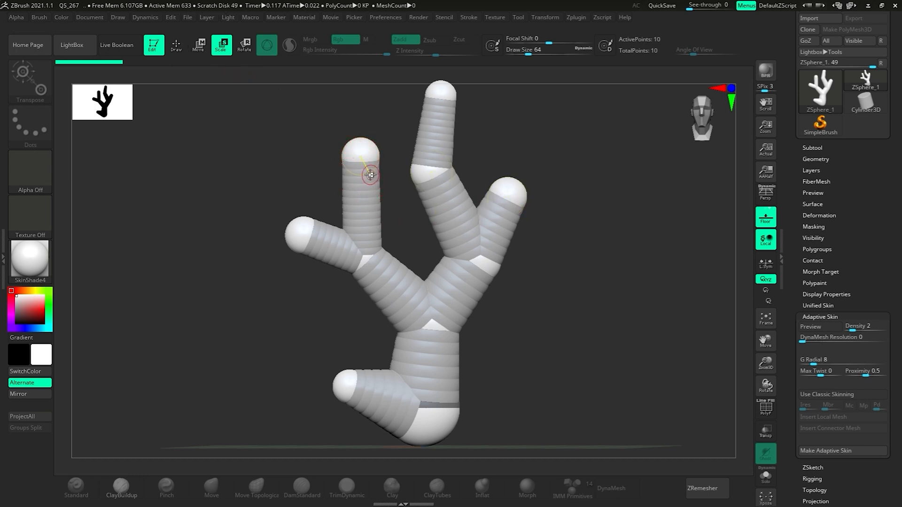
key("w")
left_click_drag(358, 150, 377, 249)
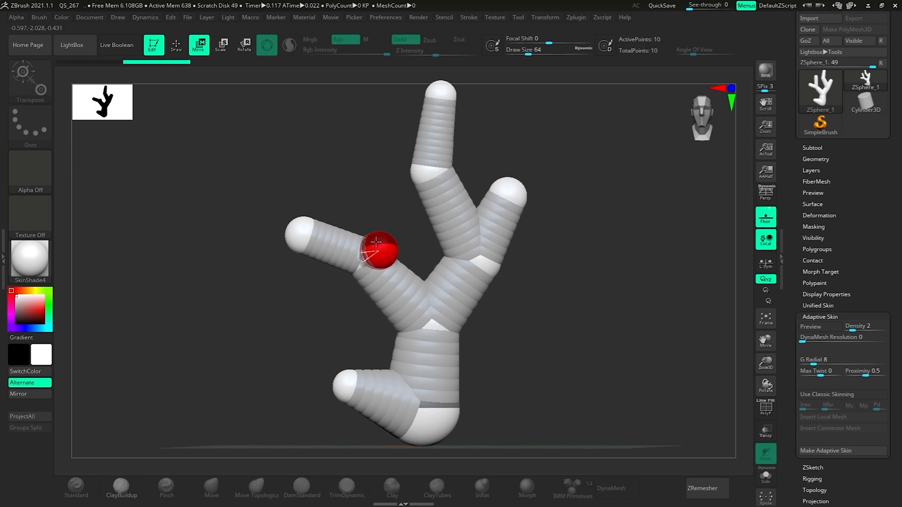
right_click_drag(358, 236, 525, 333, "ctrl")
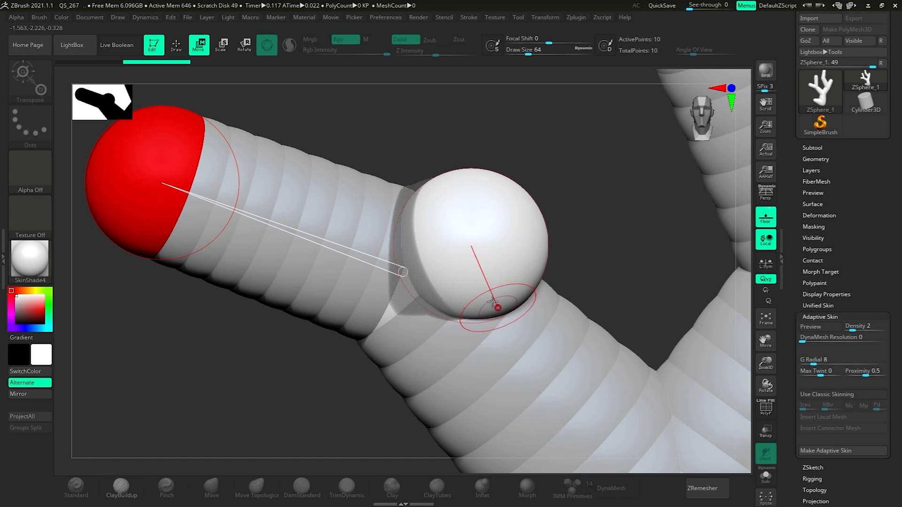
key("a")
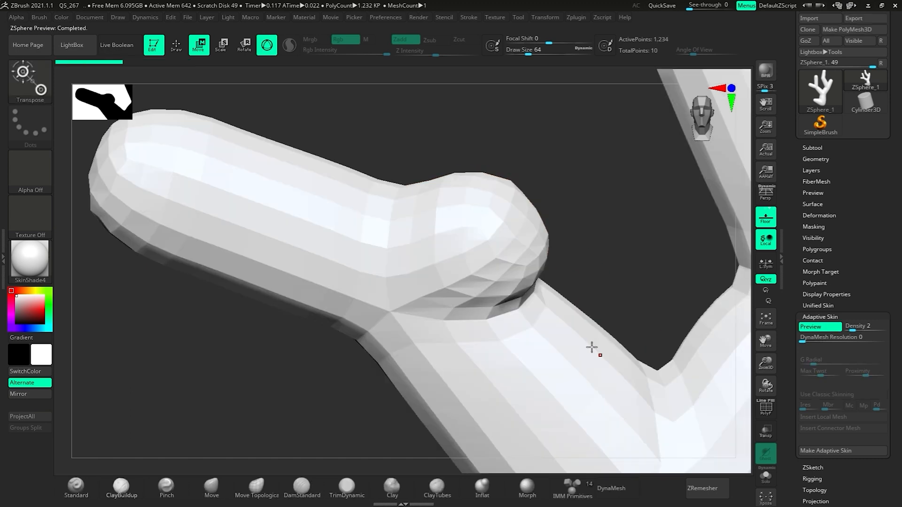
left_click(766, 413)
left_click(766, 414)
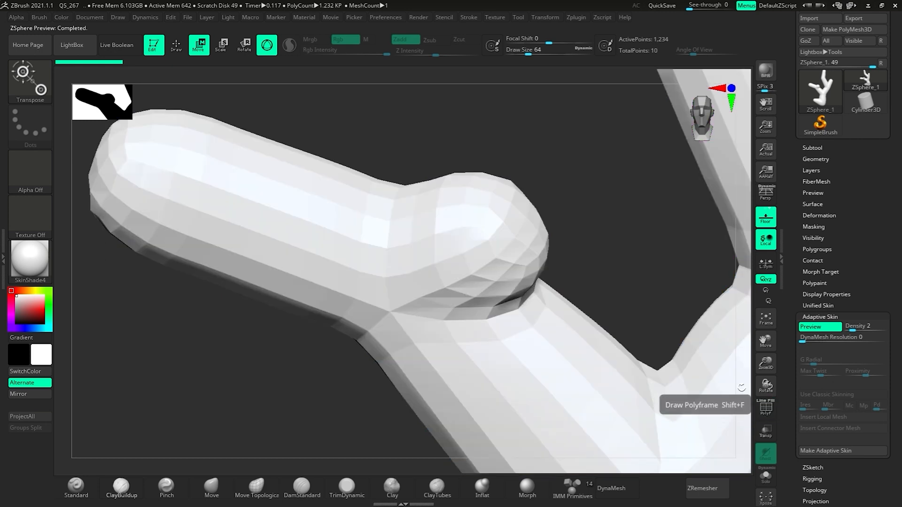
Leave the preview and move the overlapping ZSphere back up into an upright branch
key("a")
mouse_move(562, 247)
right_mouse_down("ctrl")
mouse_move(541, 228)
mouse_move(550, 276)
mouse_move(489, 132)
right_mouse_up("ctrl")
mouse_move(463, 268)
left_mouse_down()
mouse_move(452, 148)
mouse_move(400, 85)
mouse_move(390, 106)
left_mouse_up()
Add ZSpheres at the tip of the left fork's outer branch and move the end one farther outward
key("q")
mouse_move(479, 171)
right_mouse_down("alt")
mouse_move(521, 242)
mouse_move(547, 264)
right_mouse_up("alt")
left_click_drag(548, 264, 464, 264)
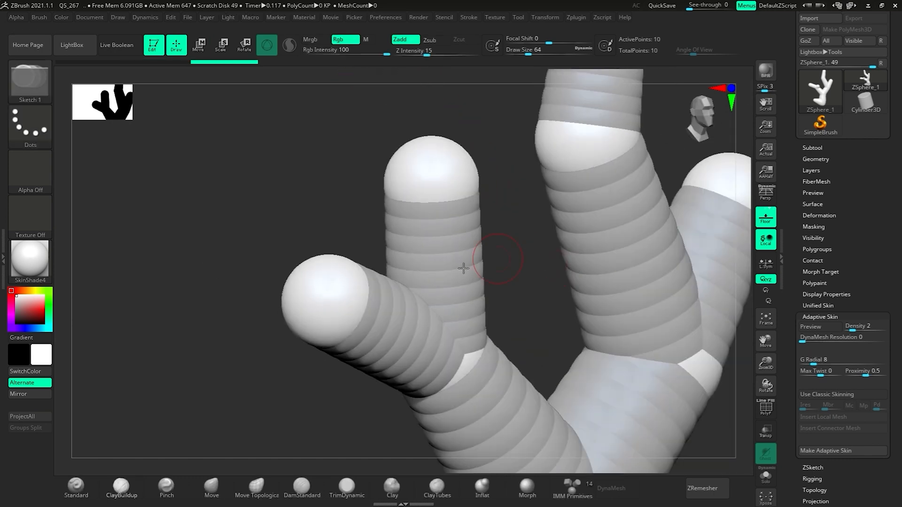
left_click_drag(312, 294, 348, 326)
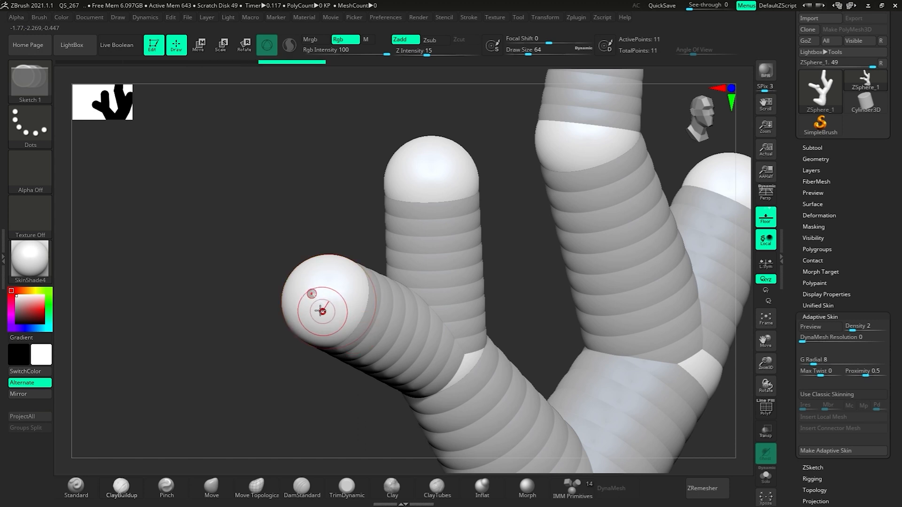
mouse_move(322, 299)
left_mouse_down()
mouse_move(322, 312)
mouse_move(345, 323)
left_mouse_up()
left_click_drag(322, 408, 282, 397)
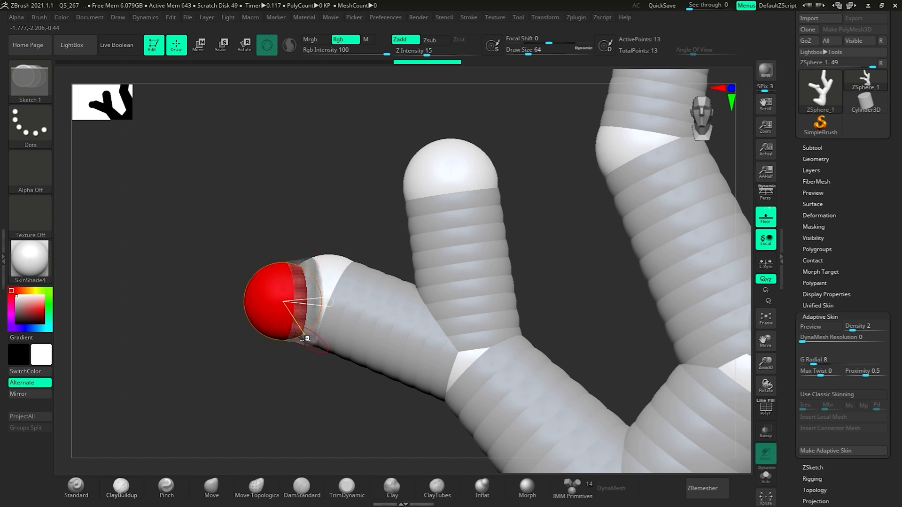
key("w")
left_click_drag(275, 297, 183, 269)
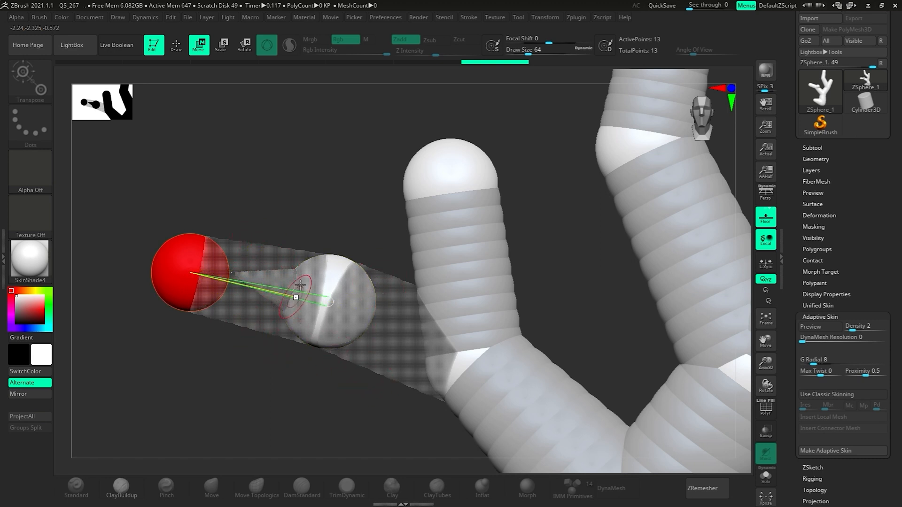
Preview the extended branch as an adaptive skin with polyframe and examine the edge loops around the added ZSpheres
key("a")
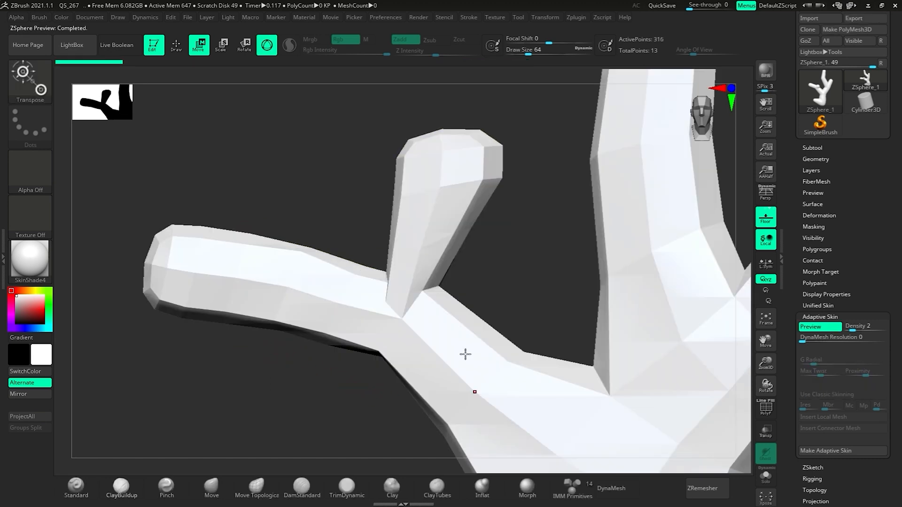
left_click(766, 408)
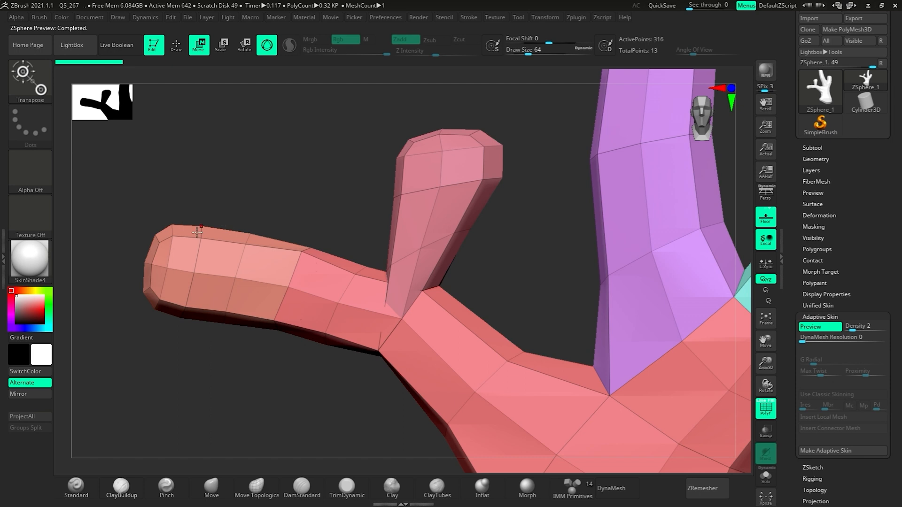
left_click_drag(572, 328, 524, 272)
right_click_drag(278, 291, 363, 328, "ctrl")
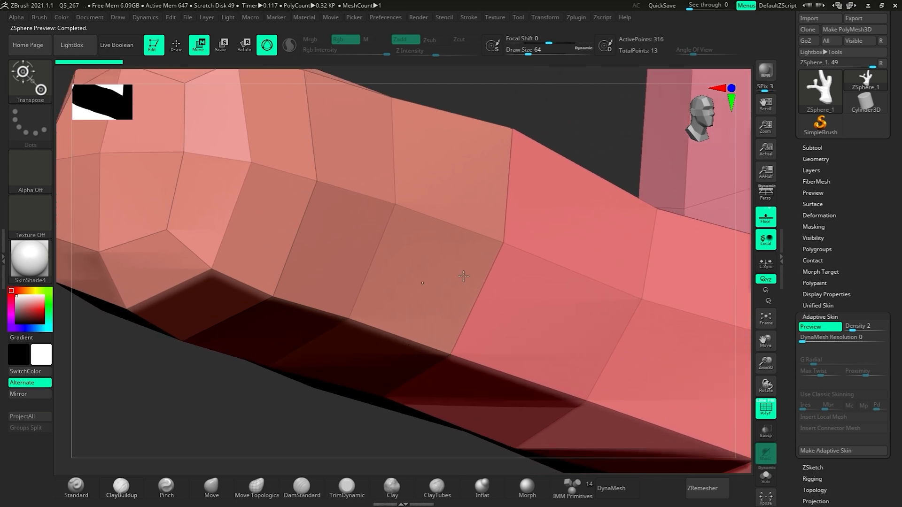
mouse_move(543, 123)
left_mouse_down()
mouse_move(546, 150)
mouse_move(549, 124)
left_mouse_up()
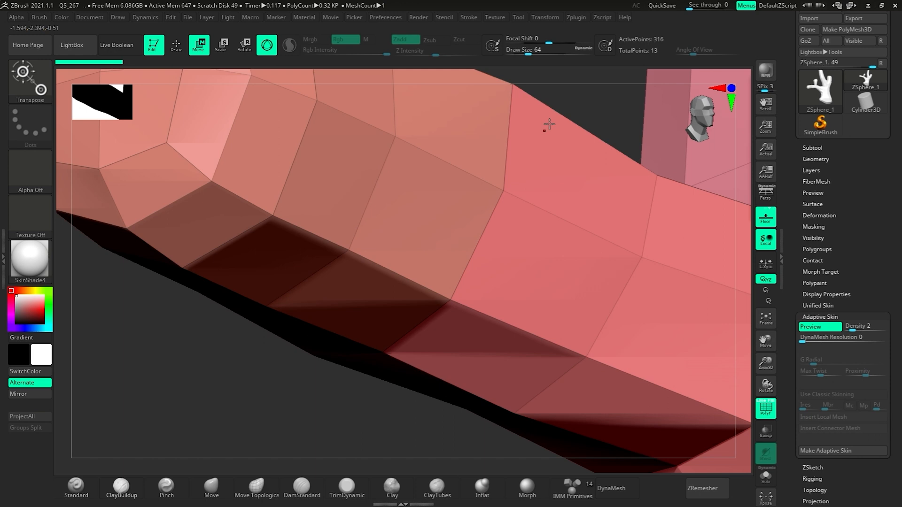
Set the adaptive skin Density to 5 and inspect the smoothed branch before returning it to 2
left_click_drag(849, 330, 868, 330)
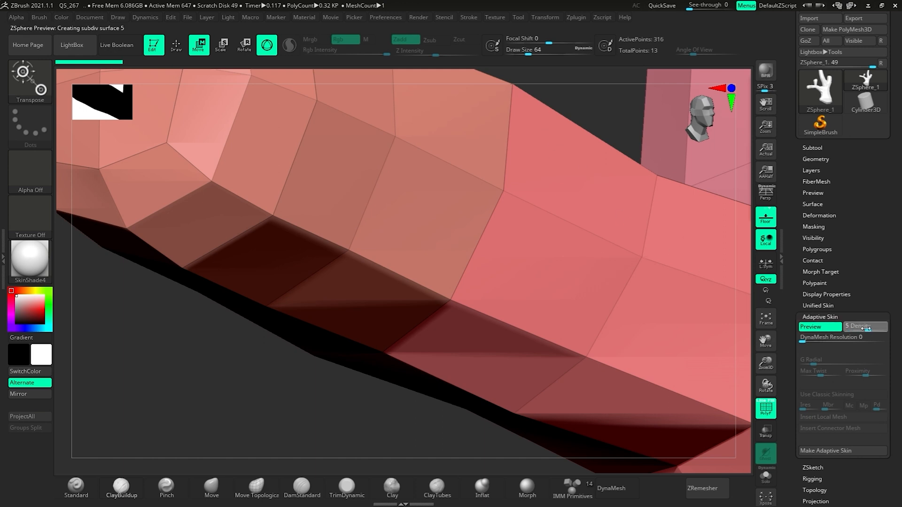
left_click_drag(390, 394, 425, 338)
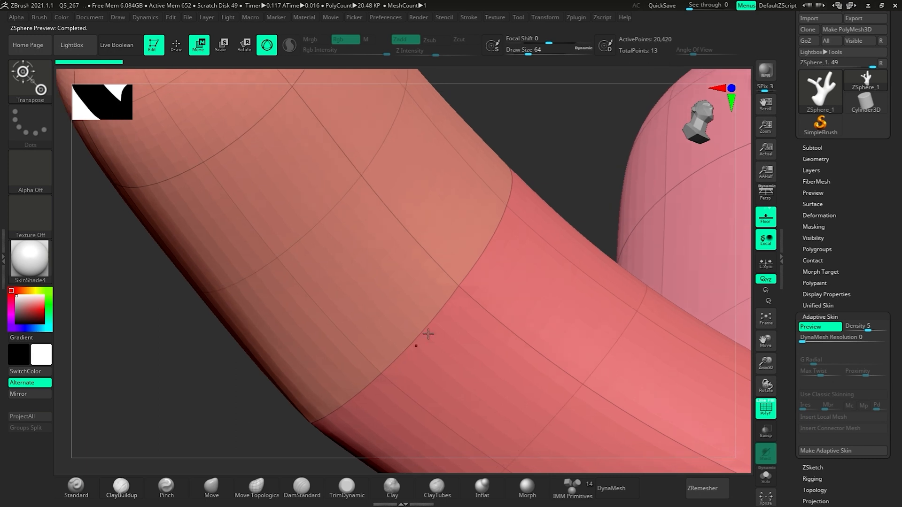
left_click_drag(560, 190, 475, 209, "alt")
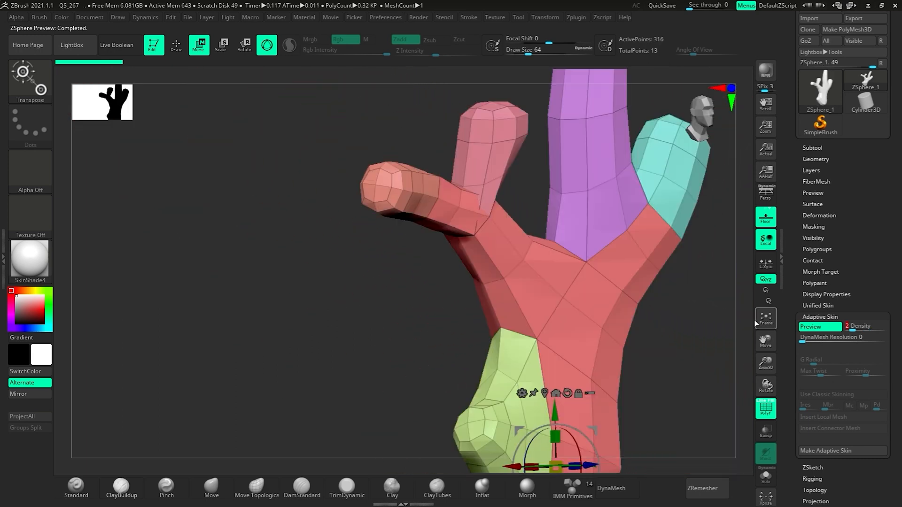
Leave the preview, turn off the polyframe and undo the ZSpheres added to the left fork's outer branch
key("a")
mouse_move(553, 249)
left_mouse_down()
mouse_move(562, 253)
mouse_move(552, 252)
left_mouse_up()
key("shift+f")
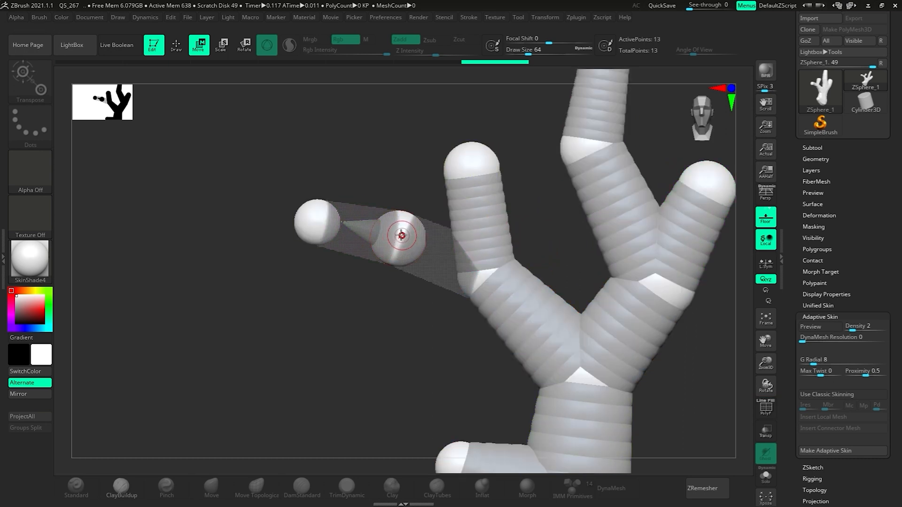
key("ctrl+z")
key("ctrl+z")
key("ctrl+z")
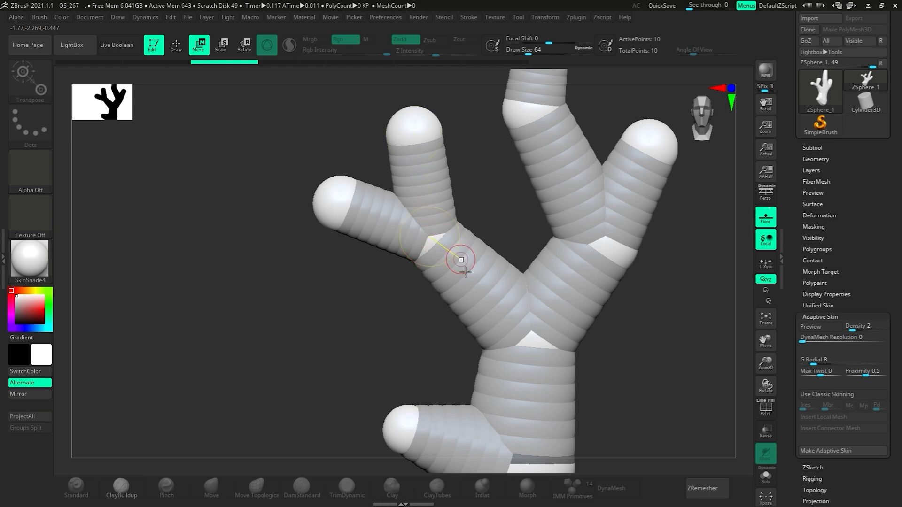
Try moving the link segment below the left fork, stepping back through the history after each attempt
left_click_drag(480, 282, 476, 244, "alt")
key("ctrl+z")
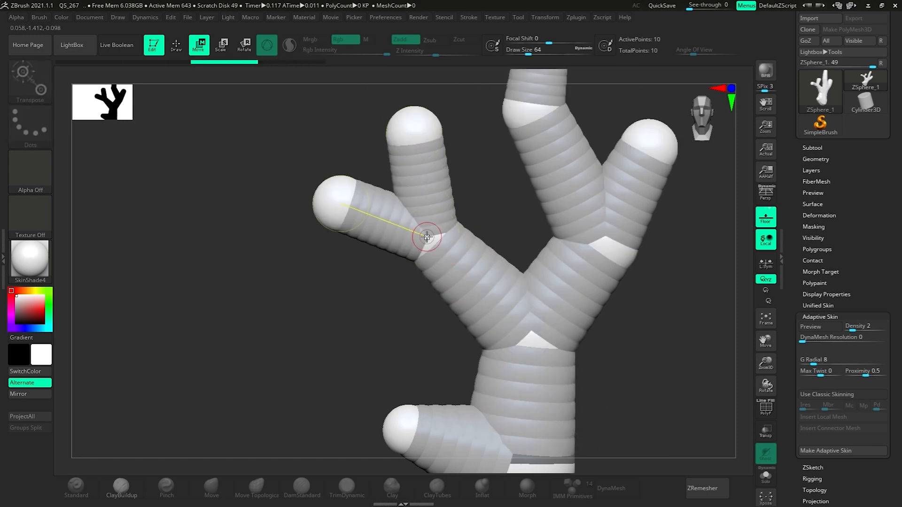
key("ctrl+z")
key("ctrl+shift+z")
mouse_move(471, 280)
left_mouse_down()
mouse_move(449, 294)
mouse_move(488, 242)
mouse_move(465, 273)
left_mouse_up()
key("ctrl+z")
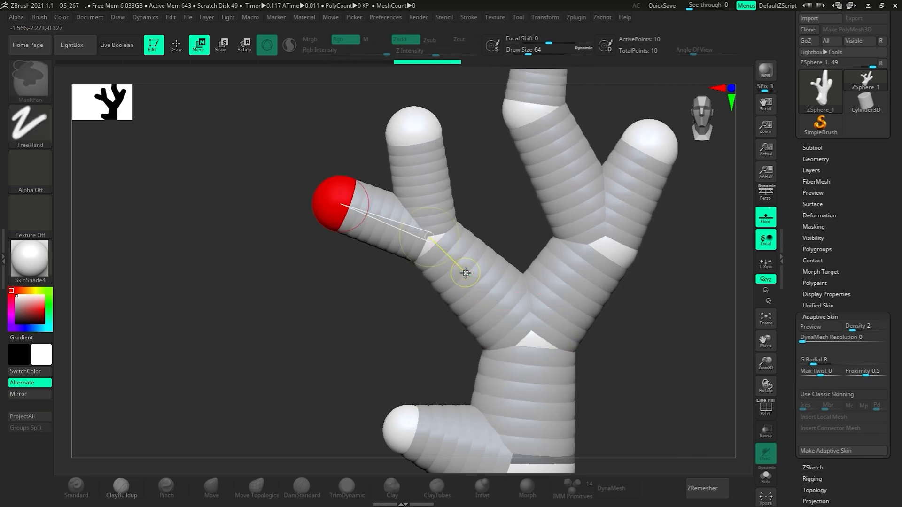
Try repositioning the joint ZSpheres of the left and right forks, undoing each move
left_click(436, 213)
left_click_drag(429, 220, 392, 264)
key("ctrl+z")
right_click_drag(573, 281, 511, 278, "alt")
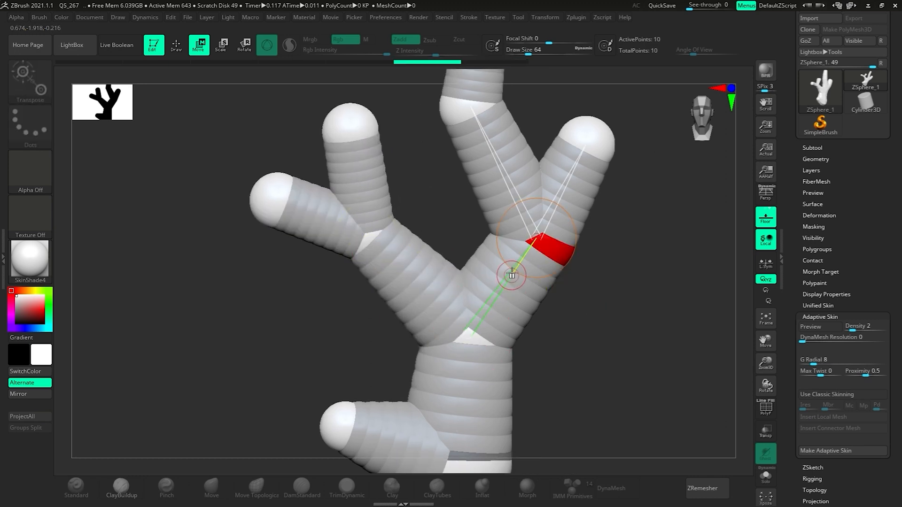
left_click_drag(528, 218, 564, 223)
key("ctrl+z")
right_click_drag(631, 256, 647, 281, "alt")
Insert a ZSphere midway along the arm below the left fork and break the link between it and the fork joint
left_click_drag(385, 258, 435, 308)
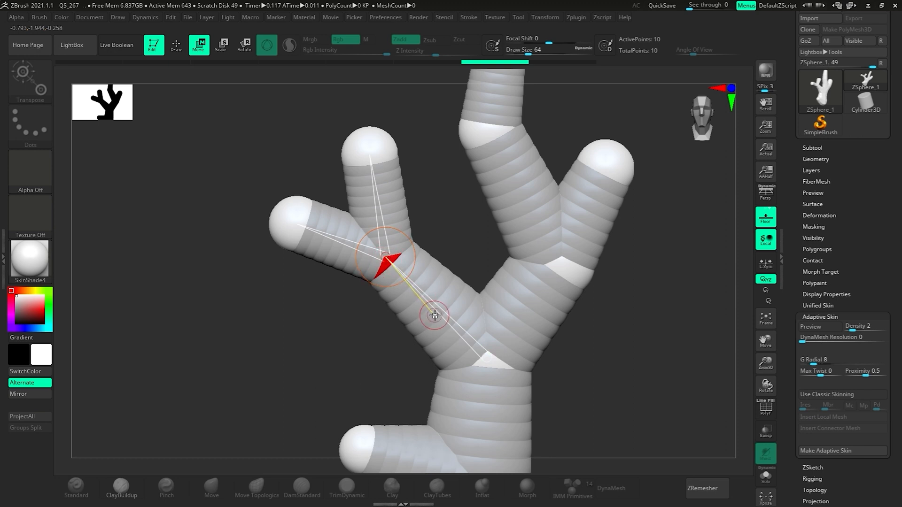
key("q")
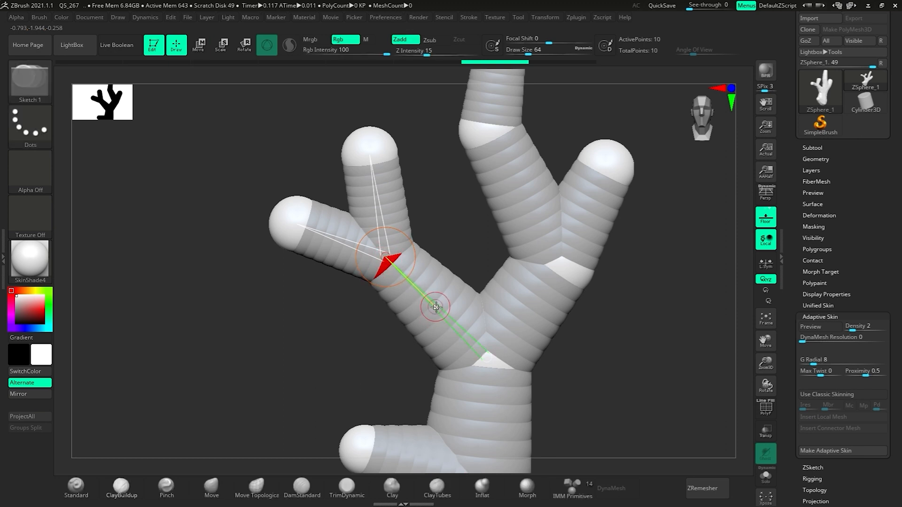
left_click(435, 308)
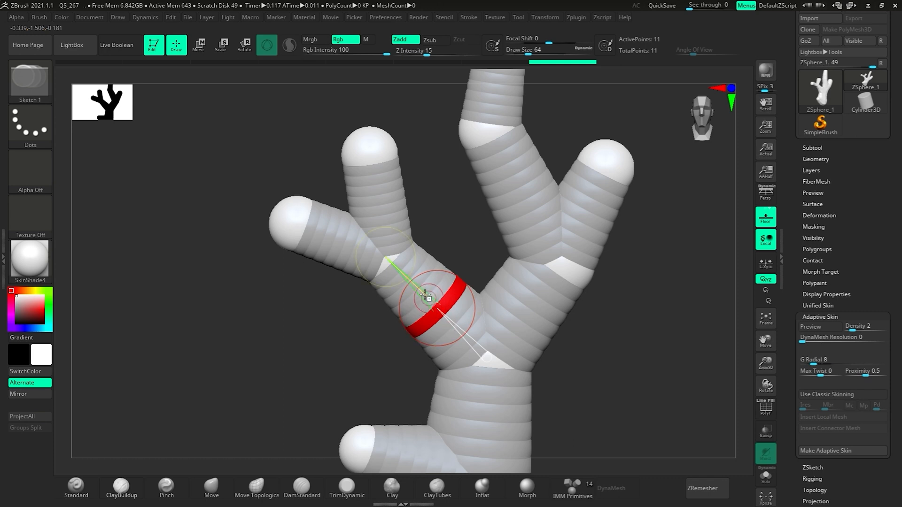
left_click(415, 287, "alt")
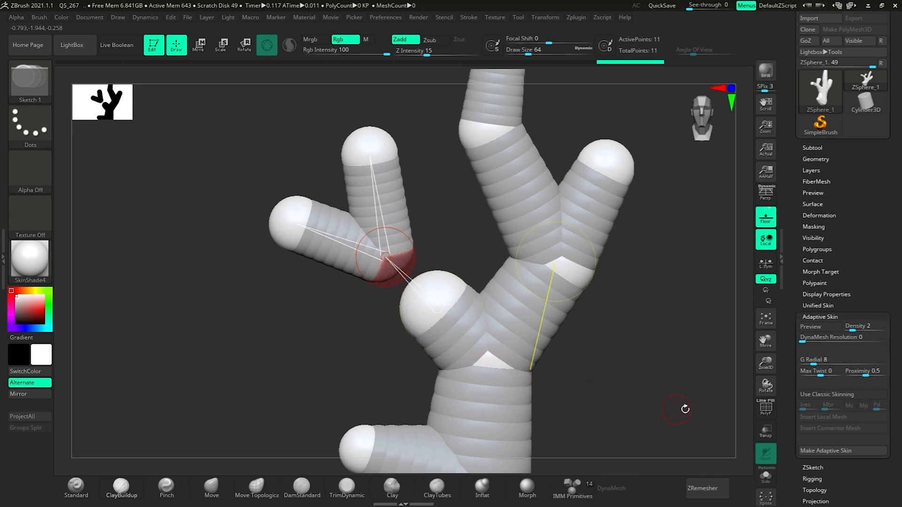
Toggle the adaptive skin preview to compare the mesh with the broken ZSphere link
key("a")
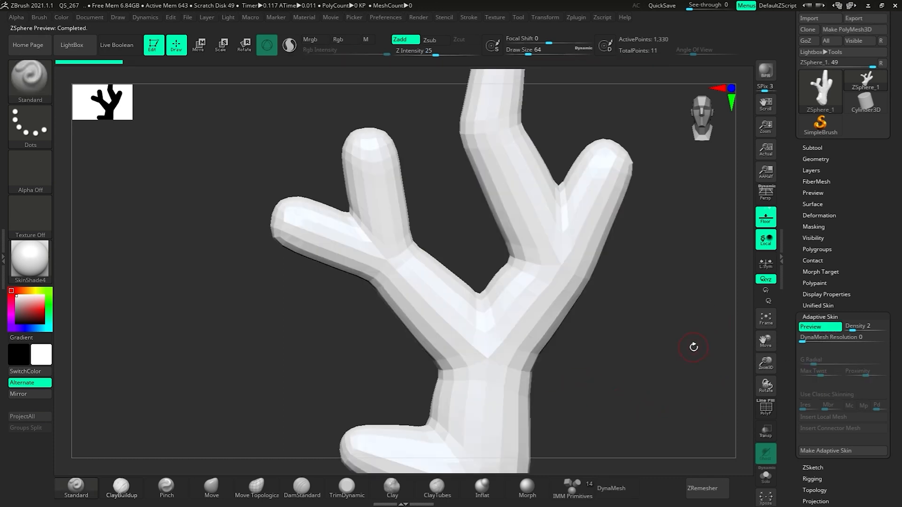
key("a")
key("a")
key("a")
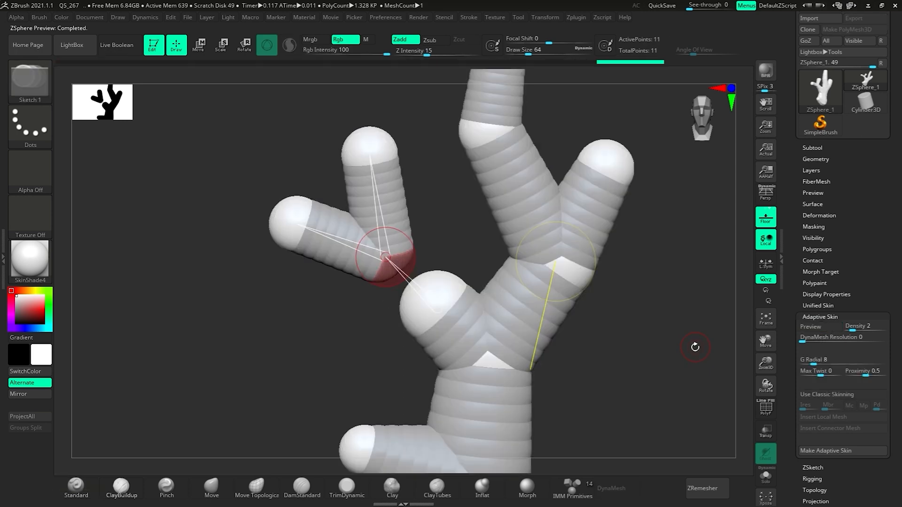
Delete the inserted ZSphere from the left arm and check the adaptive skin preview without it
left_click(435, 308, "alt")
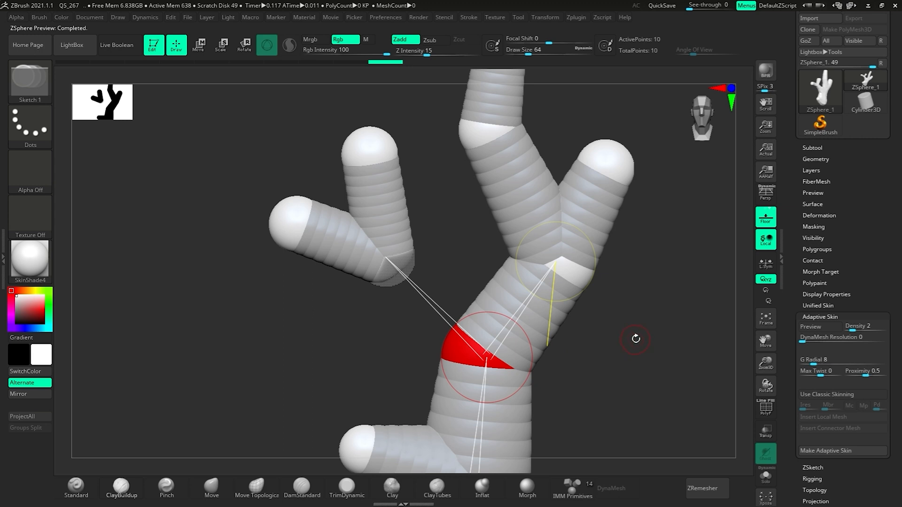
key("a")
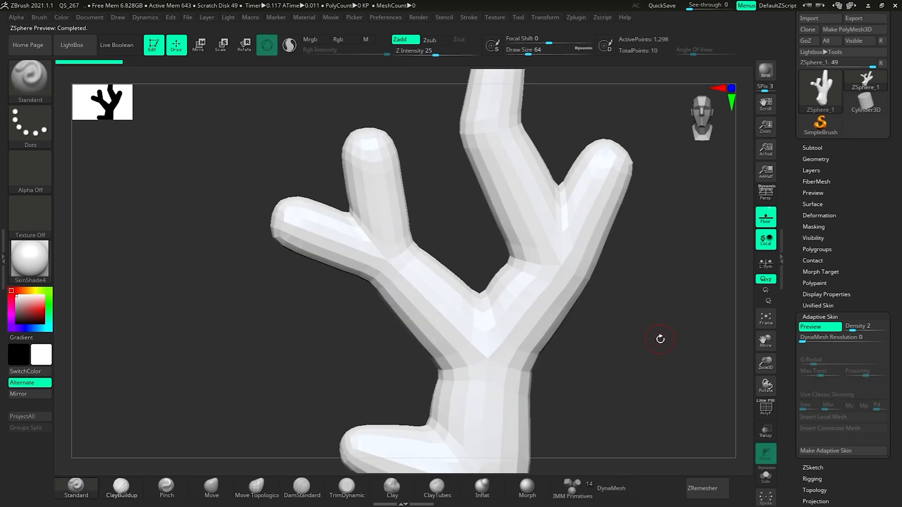
key("a")
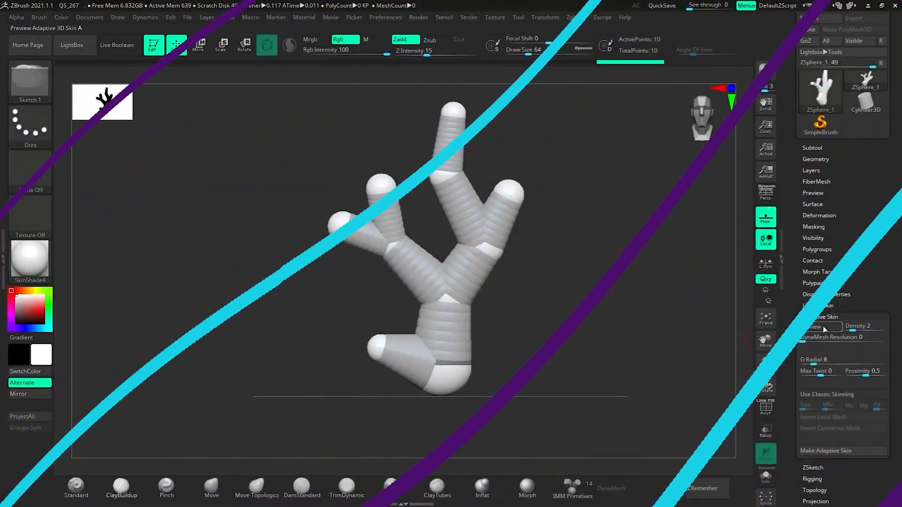
Preview the full ZSphere structure as an adaptive skin at Density 4 and choose the ClayBuildup brush
left_click(827, 325)
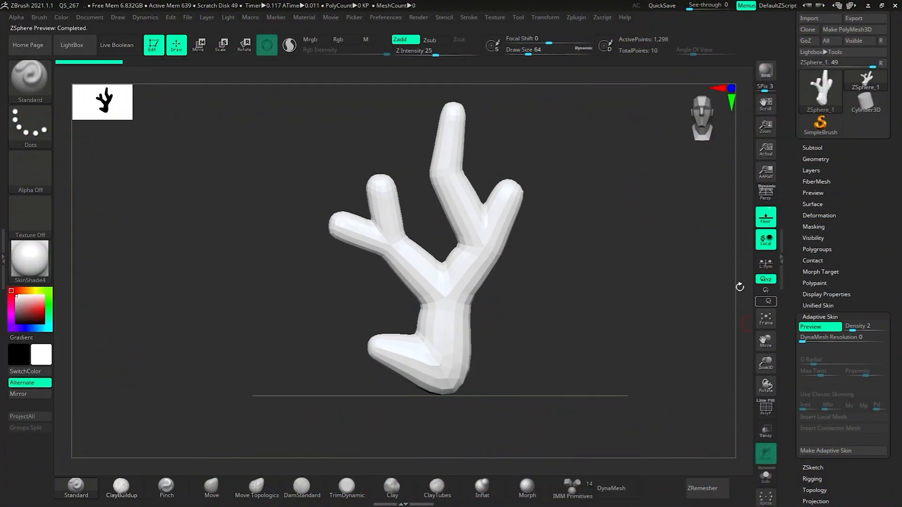
left_click(862, 330)
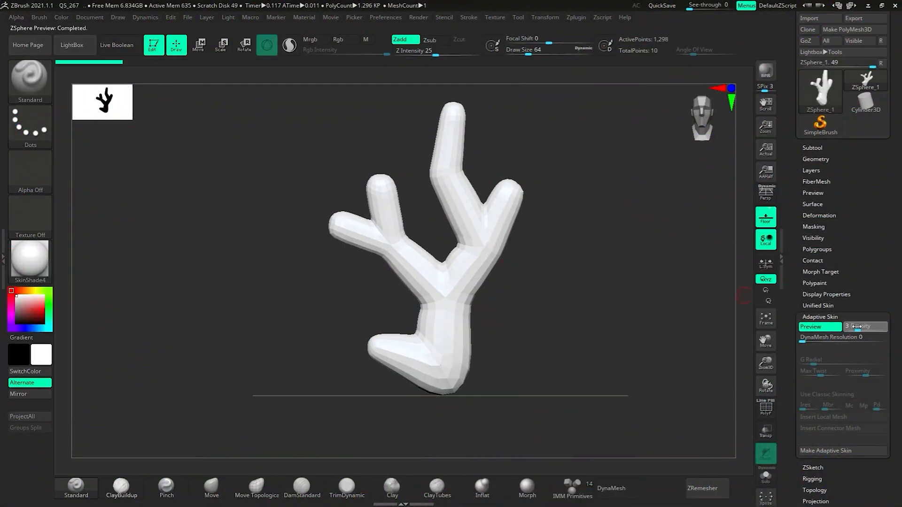
left_click(131, 489)
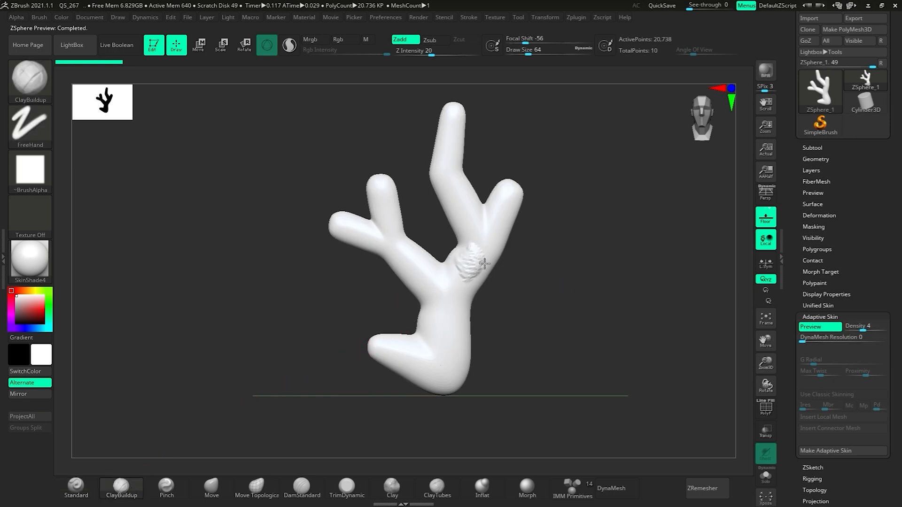
Sculpt rough ClayBuildup strokes over the right fork joint of the adaptive skin preview, enlarging the brush to Draw Size 177
left_click_drag(489, 238, 519, 256)
key("s")
mouse_move(451, 263)
left_mouse_down()
mouse_move(443, 271)
mouse_move(453, 253)
mouse_move(485, 261)
mouse_move(493, 205)
mouse_move(478, 261)
mouse_move(489, 278)
left_mouse_up()
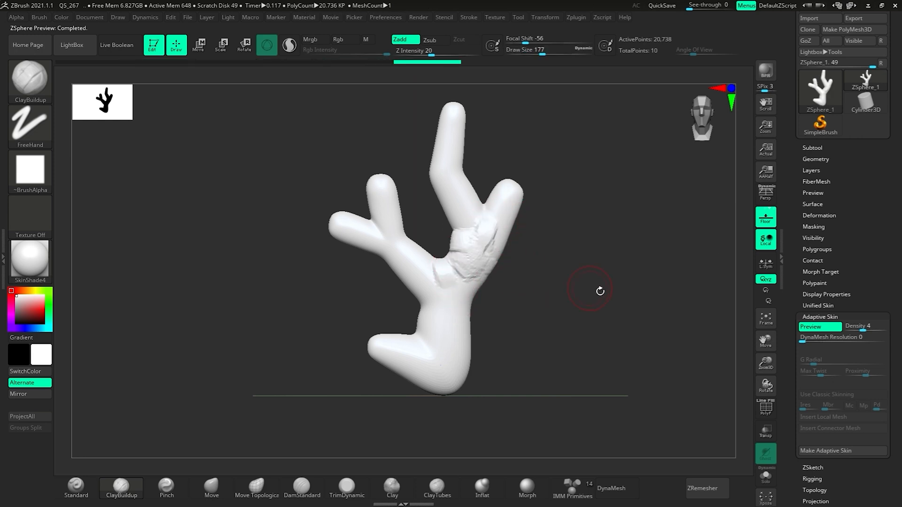
Toggle between the ZSphere structure and the sculpted adaptive skin preview, and open the preview's geometry settings to examine its subdivision levels
left_click(817, 327)
key("a")
left_click_drag(497, 211, 557, 331)
key("ctrl")
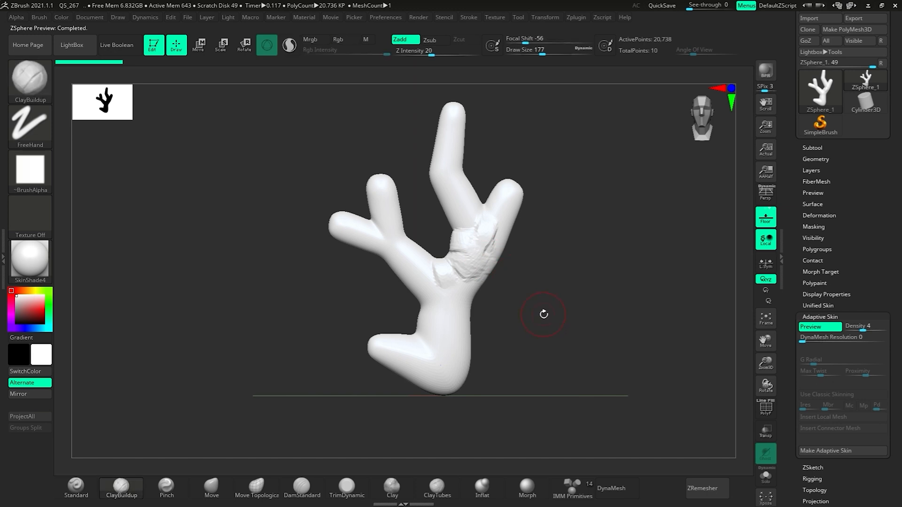
key("a")
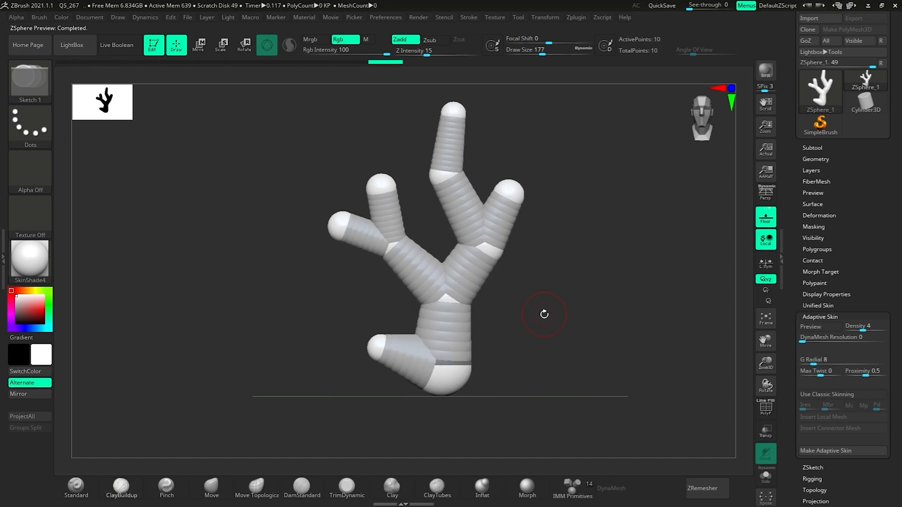
key("a")
left_click(815, 159)
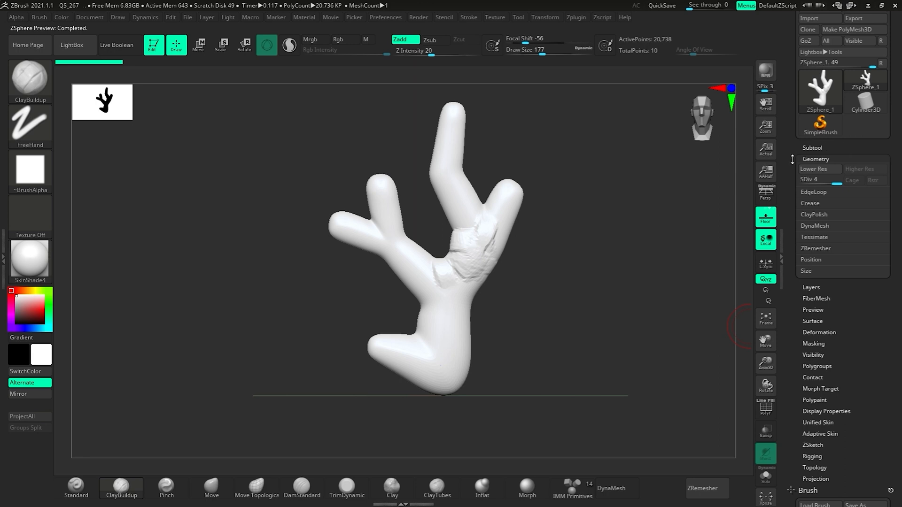
Generate an adaptive skin mesh from the ZSphere structure, switch to the new skin tool and open its geometry settings
mouse_move(798, 338)
left_mouse_down()
mouse_move(813, 239)
mouse_move(819, 277)
left_mouse_up()
left_click(820, 310)
left_click(826, 327)
left_click_drag(780, 159, 796, 226)
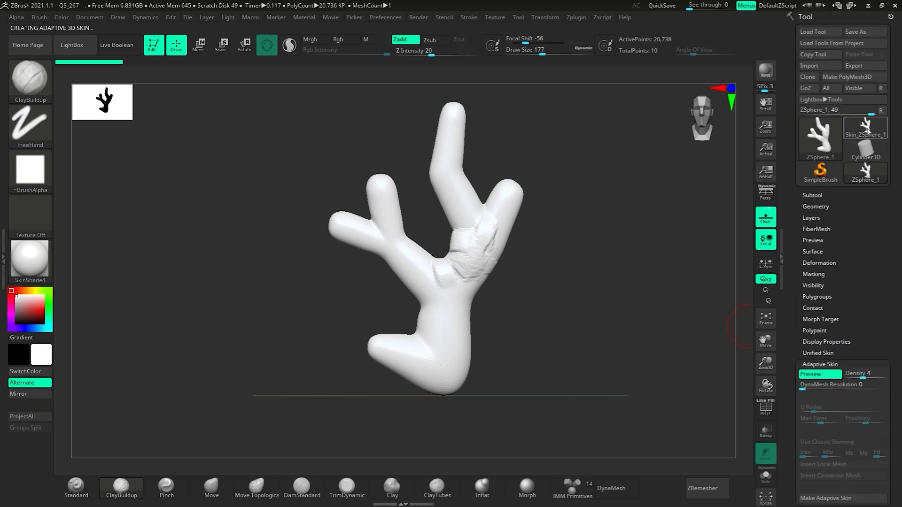
left_click(866, 129)
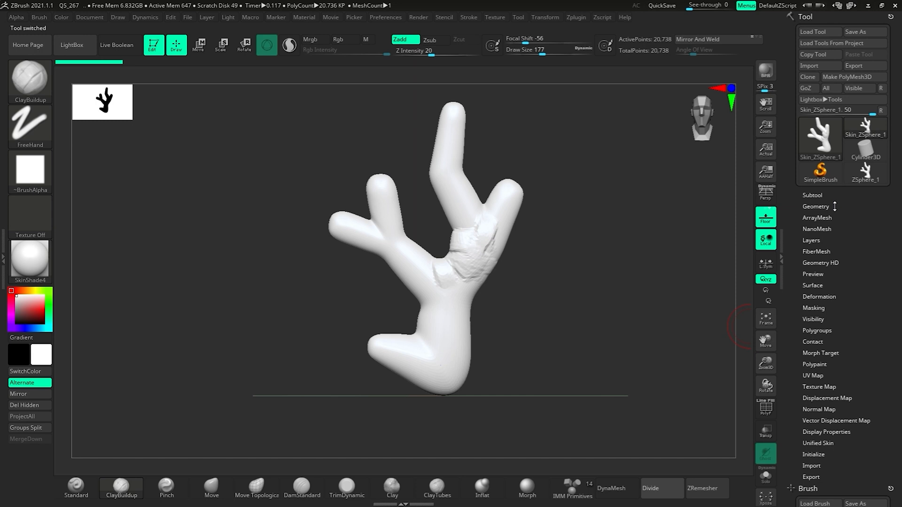
left_click(818, 207)
left_click_drag(789, 460, 785, 432)
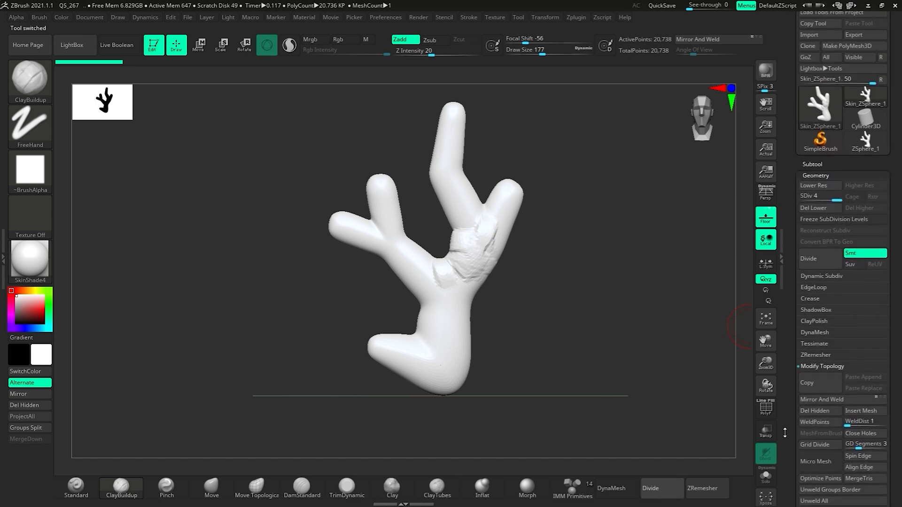
Switch back to the original ZSphere_1 tool and toggle its adaptive skin preview off and on
left_click(818, 123)
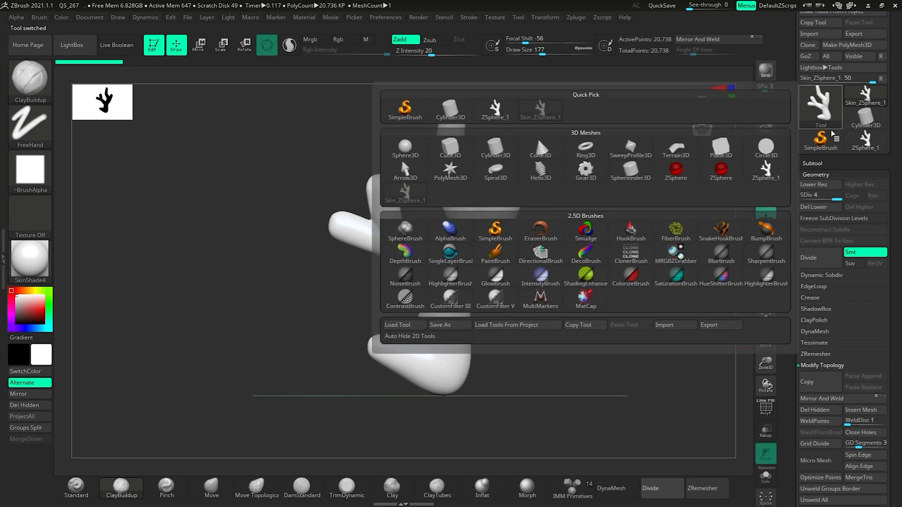
left_click(866, 141)
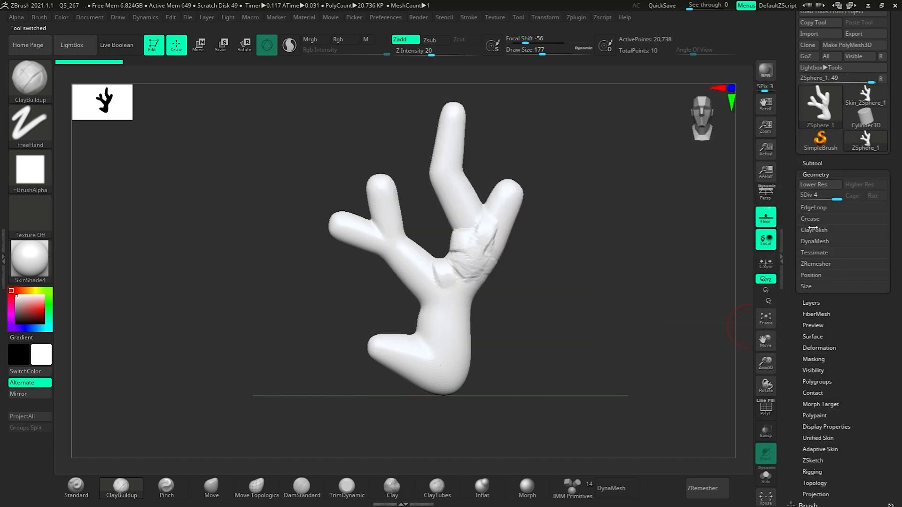
left_click_drag(795, 317, 795, 303)
key("a")
key("a")
key("a")
key("a")
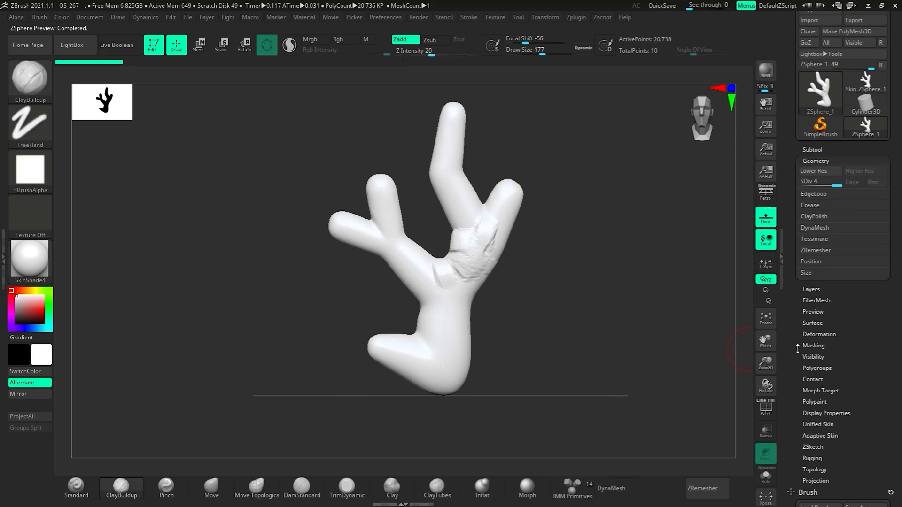
Convert the previewed ZSphere model to a PolyMesh3D and look through the options available for the new mesh
scroll(796, 334, "up", 3)
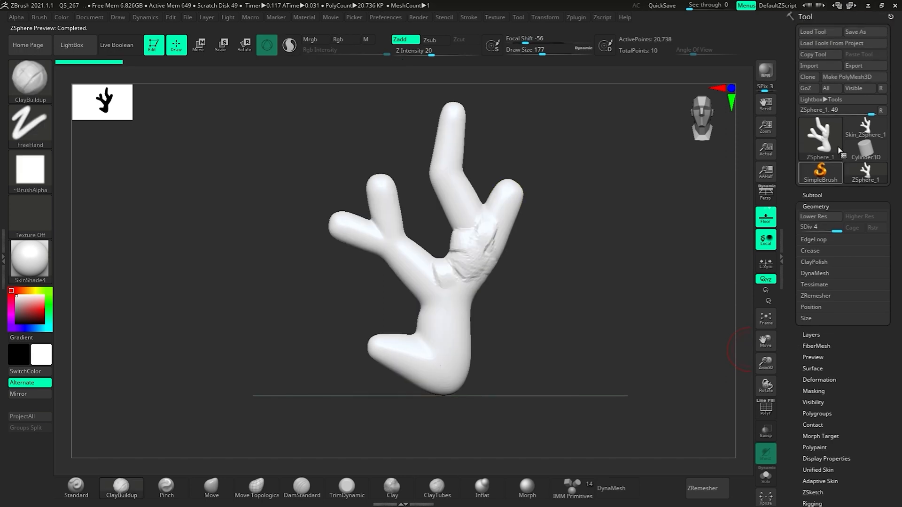
left_click(872, 78)
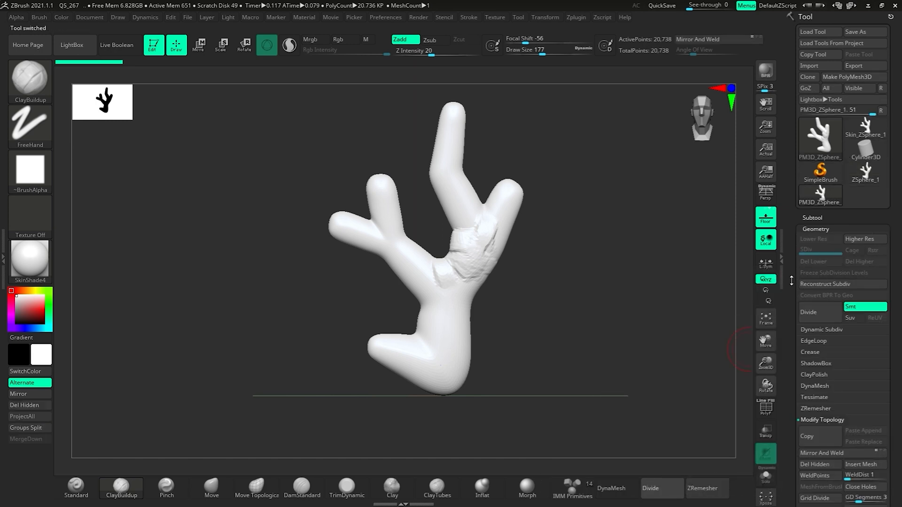
key("a")
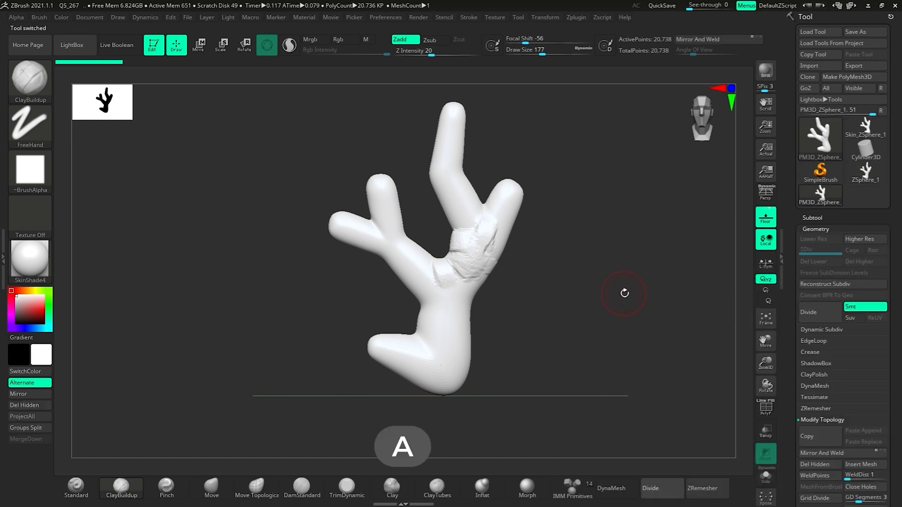
scroll(807, 387, "down", 5)
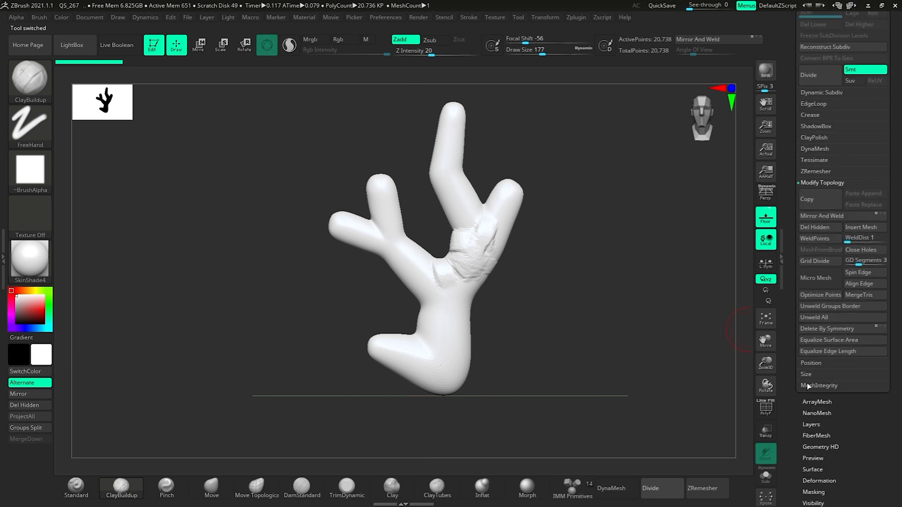
scroll(812, 476, "down", 4)
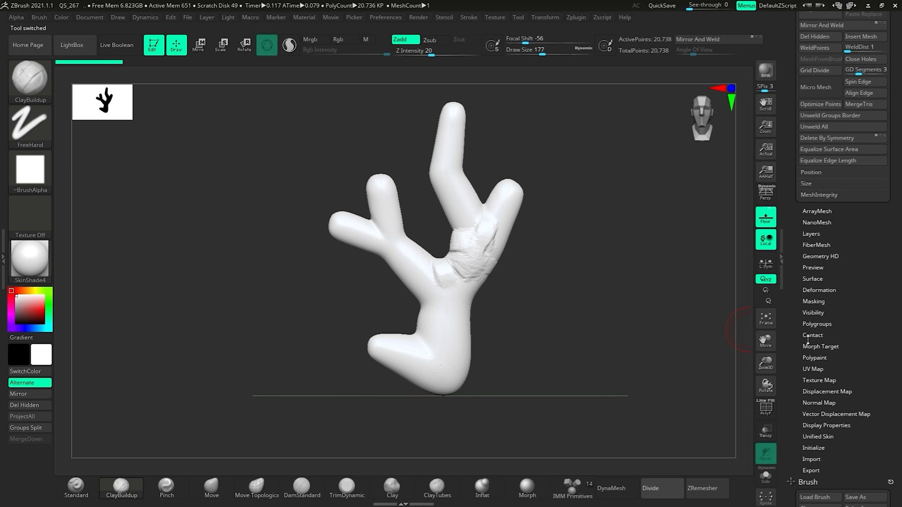
scroll(804, 224, "up", 5)
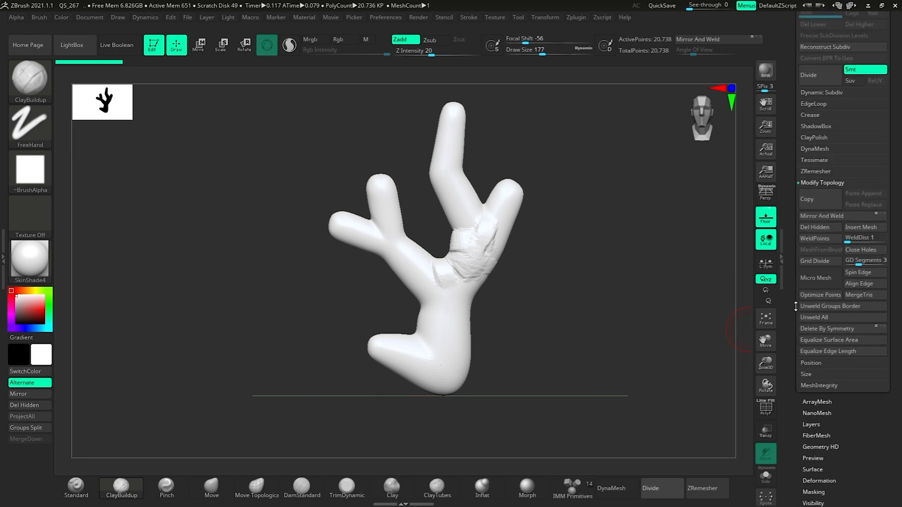
Sculpt more ClayBuildup strokes over the right fork of the converted mesh, up toward the outer branch tip
left_click_drag(488, 228, 511, 198)
mouse_move(458, 264)
left_mouse_down()
mouse_move(463, 215)
mouse_move(457, 295)
mouse_move(472, 266)
left_mouse_up()
left_click_drag(485, 219, 494, 257)
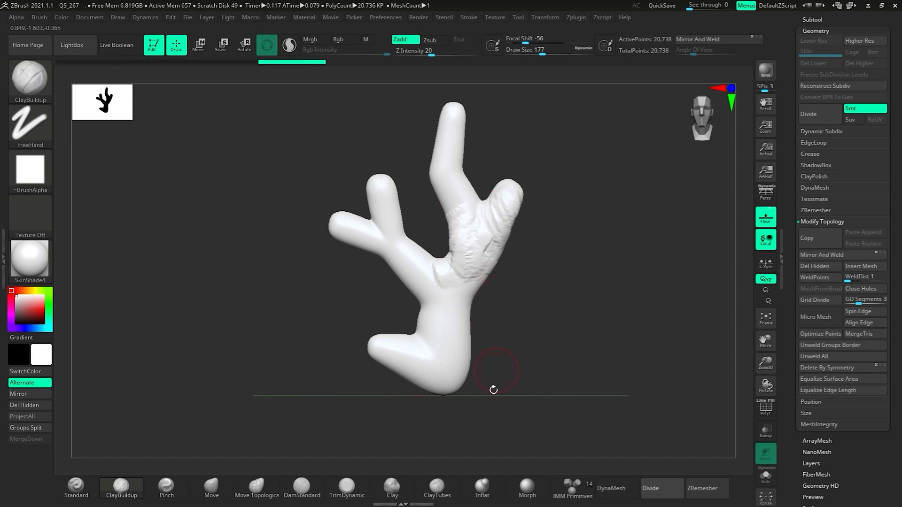
Enlarge the brush to Draw Size 379 and smooth out the rough clay strokes across the right fork
left_click(482, 486)
key("s")
left_click_drag(554, 271, 570, 271)
mouse_move(491, 254)
left_mouse_down("shift")
mouse_move(466, 252)
mouse_move(516, 192)
mouse_move(508, 202)
left_mouse_up("shift")
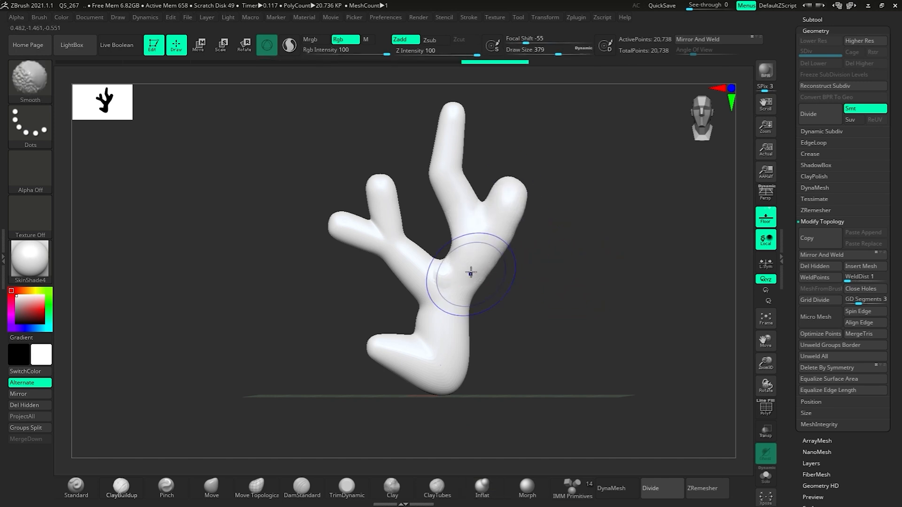